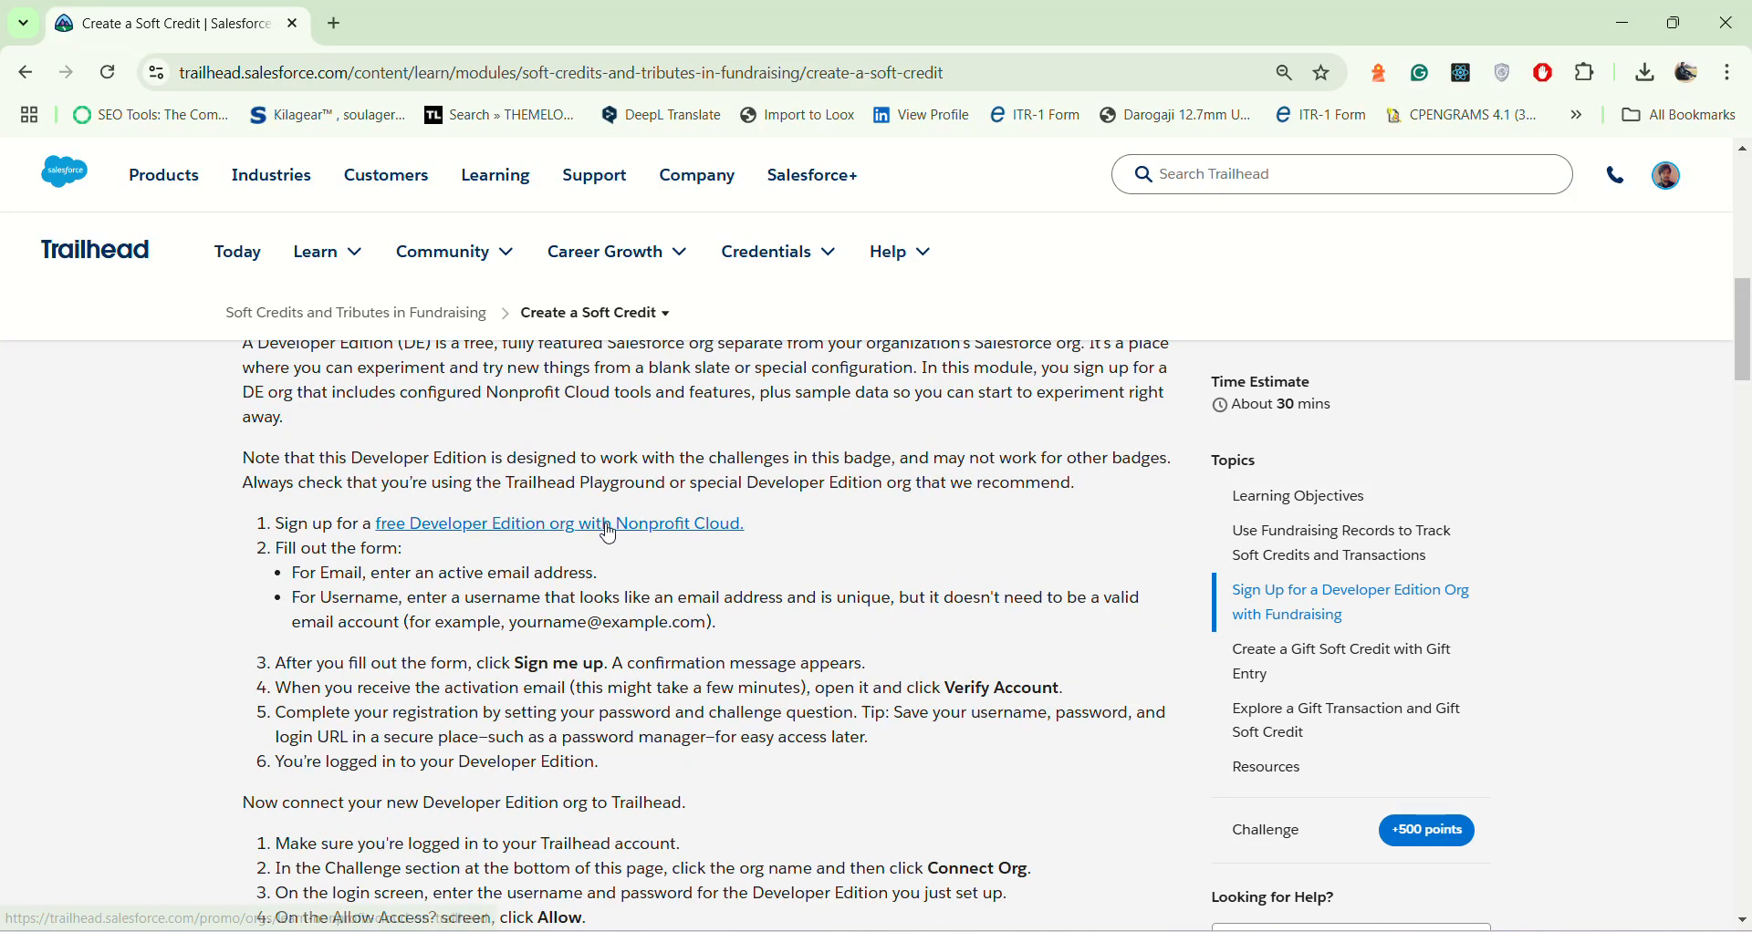
Step: Open the free Nonprofit Cloud Developer Edition sign-up page, look through its registration form and close the page
left_click(598, 524)
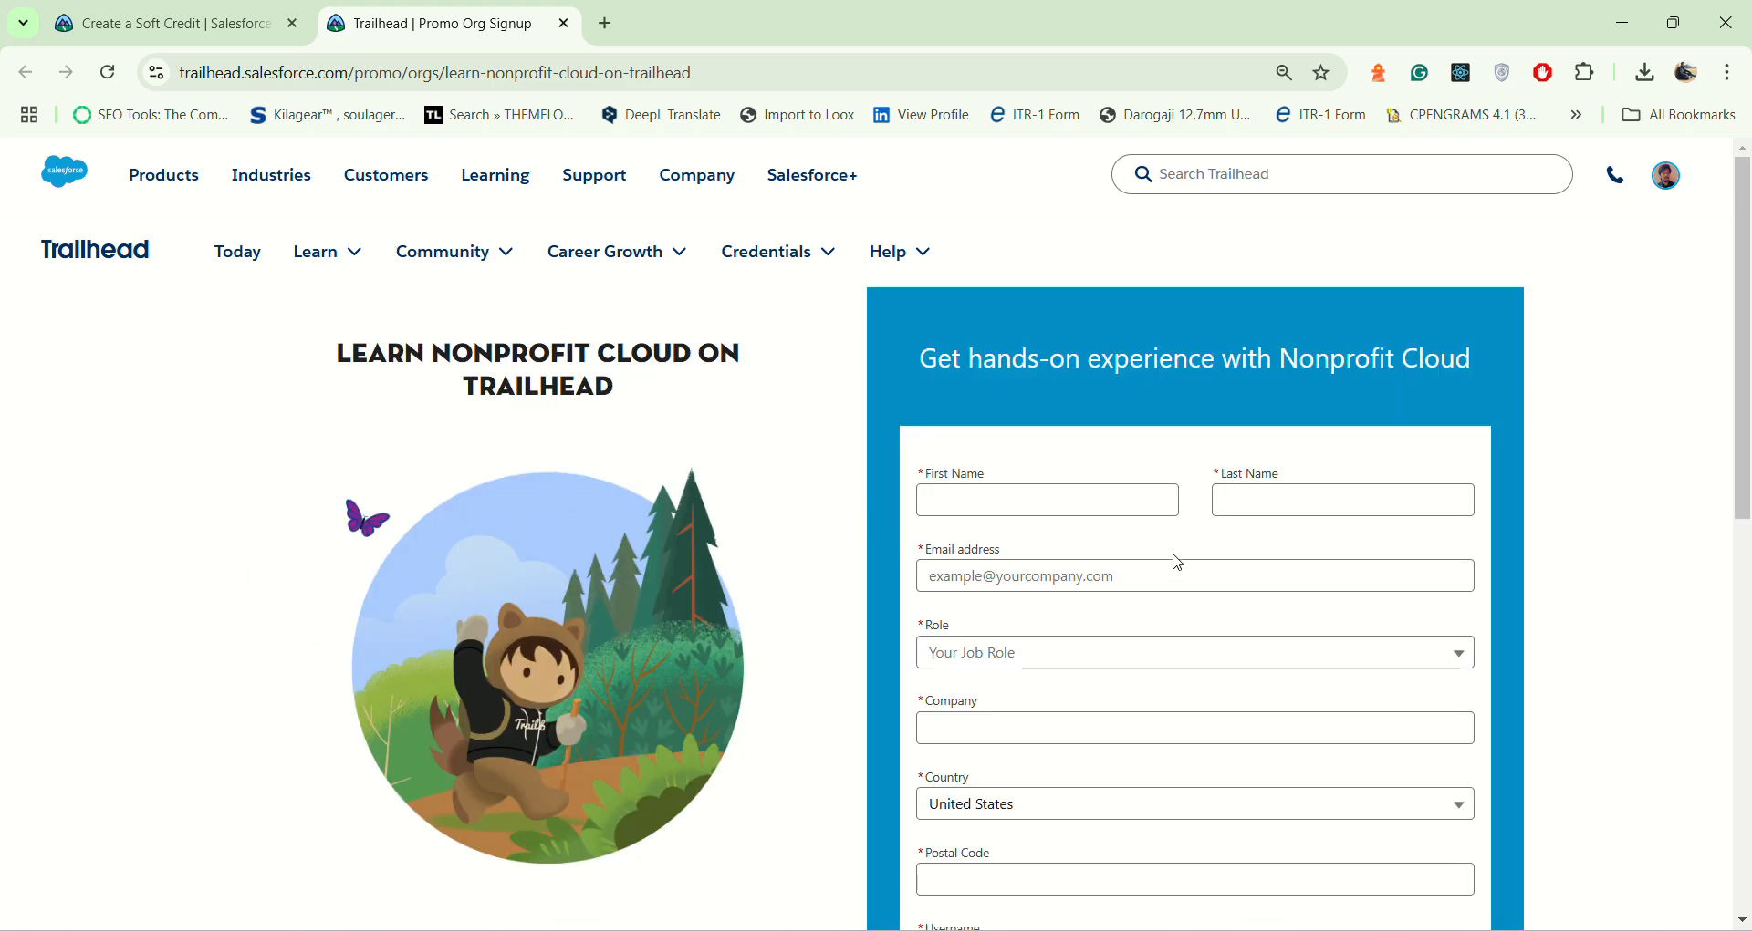
scroll(1140, 638, "down", 4)
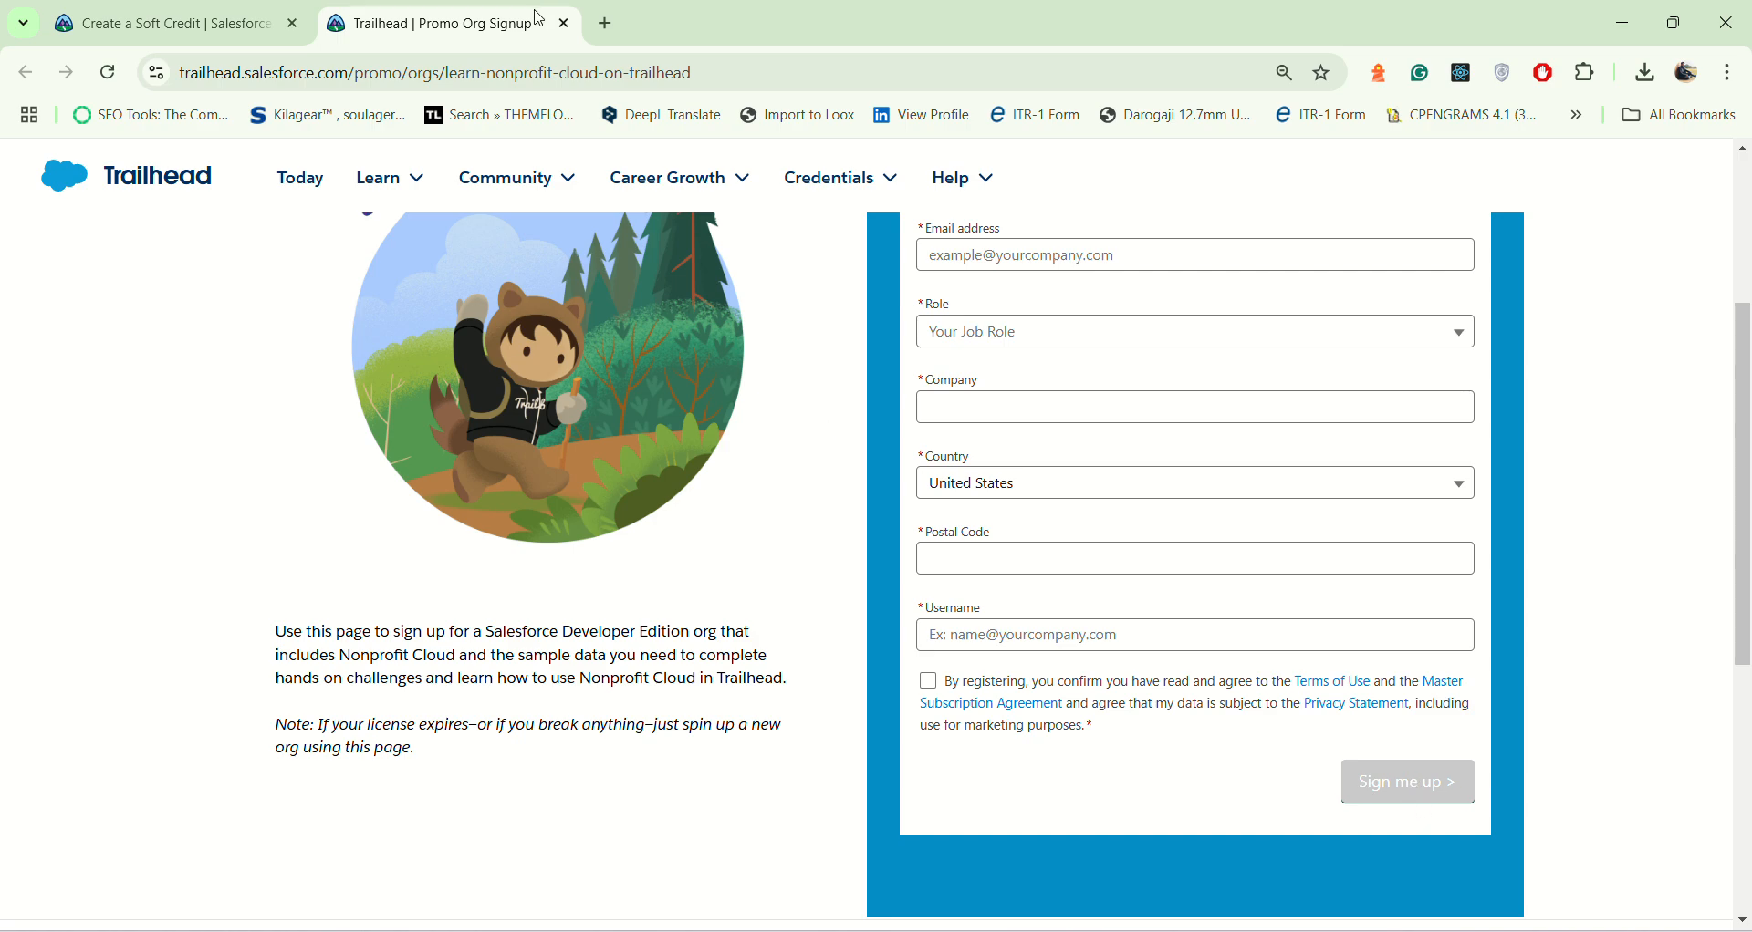
left_click(564, 24)
Step: Launch the connected hands-on org from the challenge section of the Create a Soft Credit unit
scroll(733, 573, "down", 10)
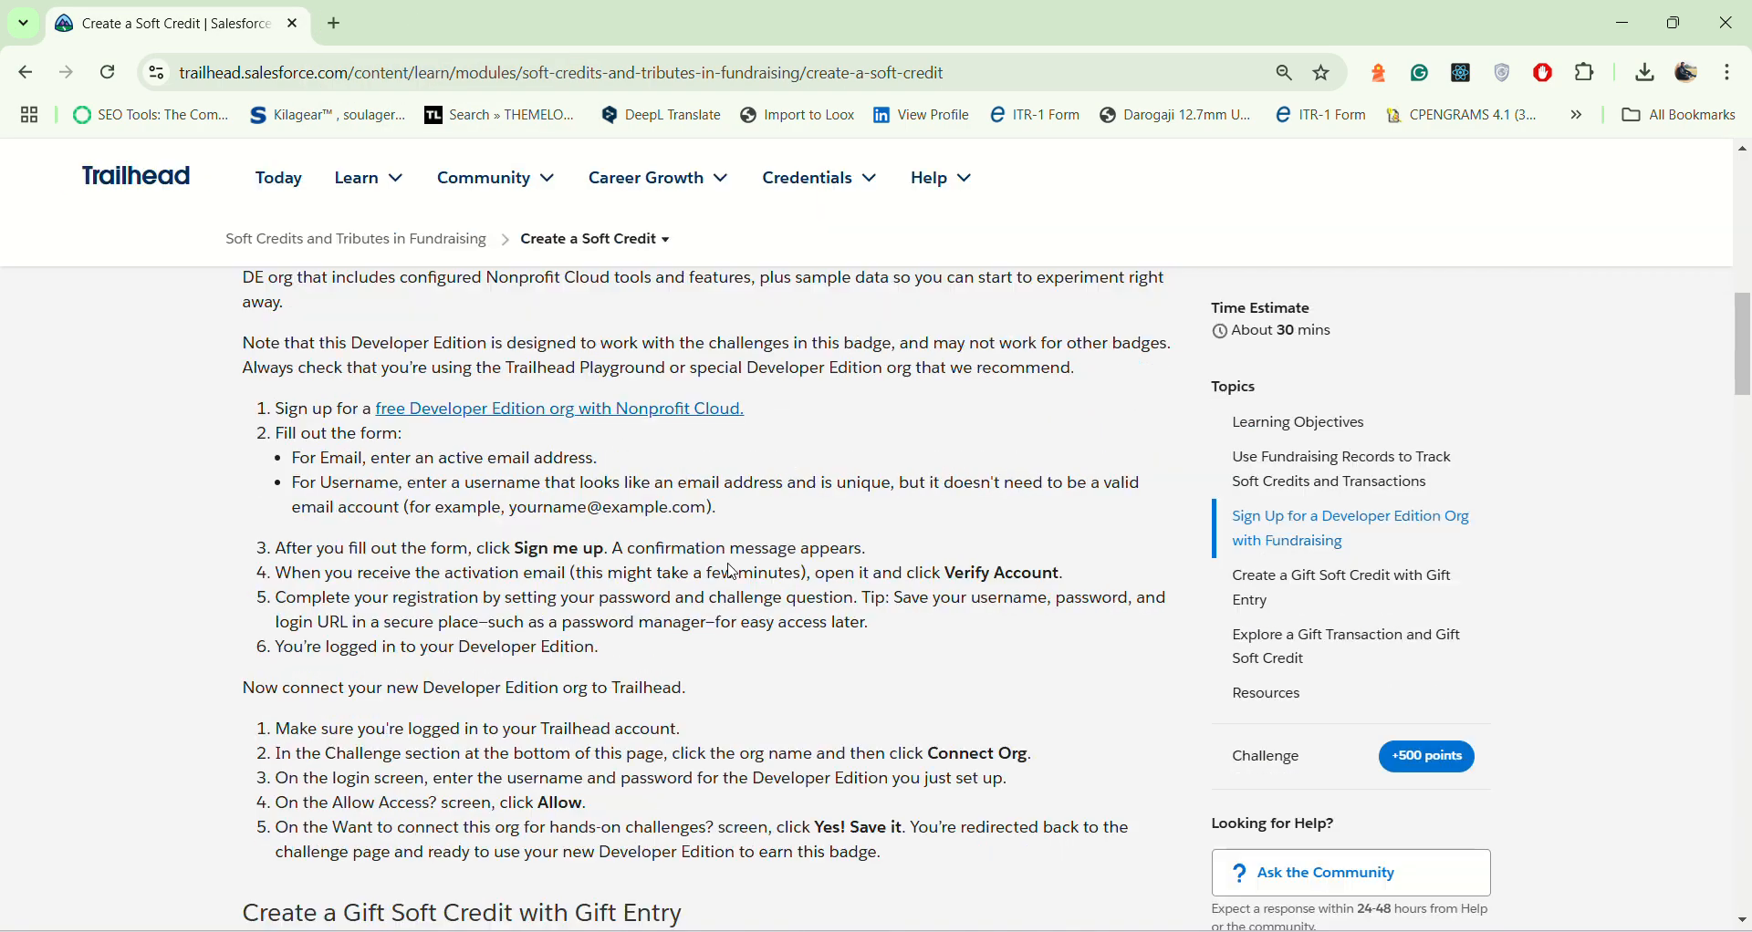
scroll(733, 573, "down", 20)
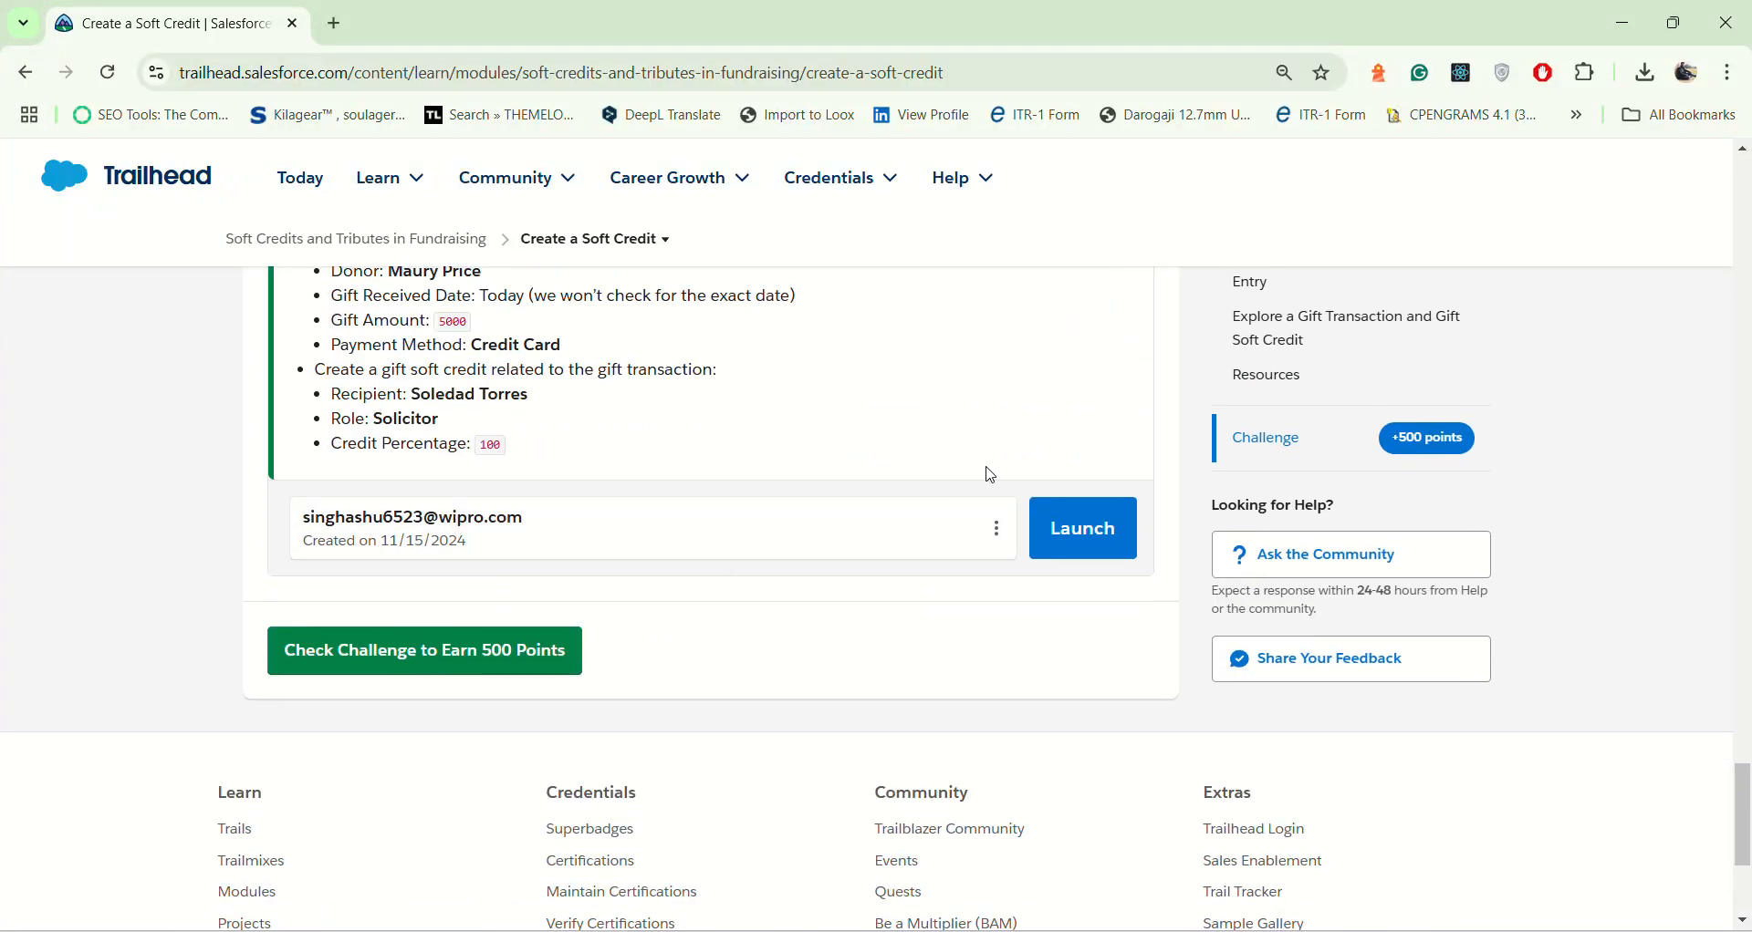
left_click(1069, 527)
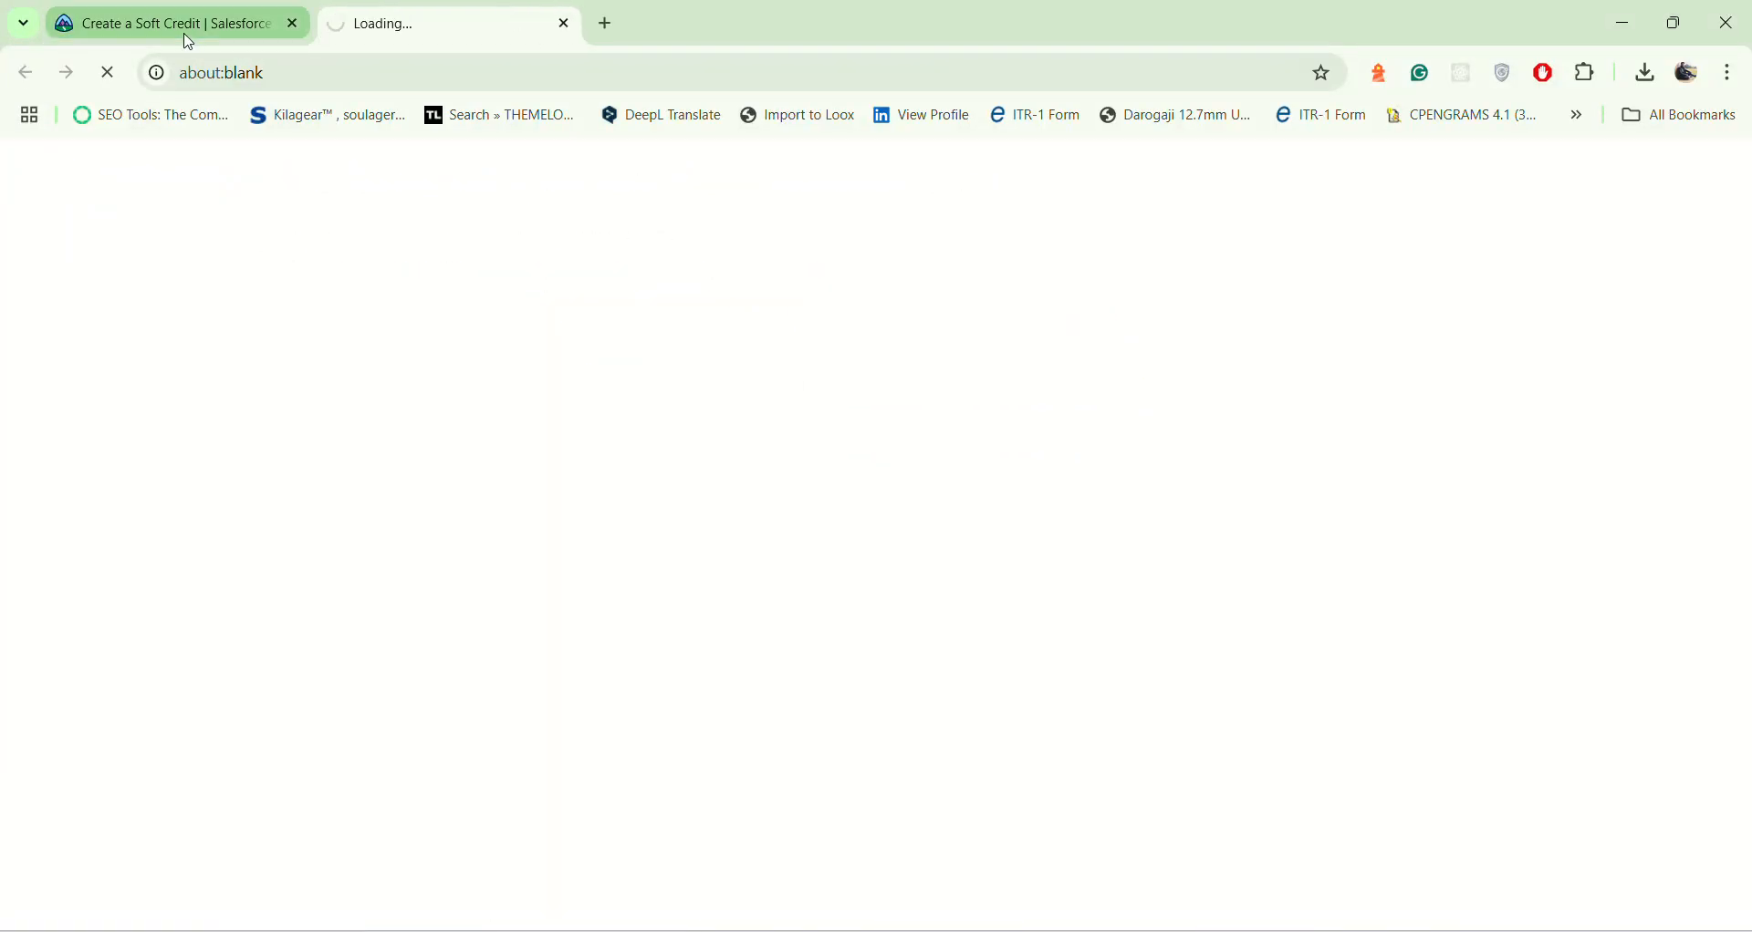
Step: Review the challenge's gift transaction and soft credit requirements in Trailhead, and return to the launched Salesforce org
left_click(188, 42)
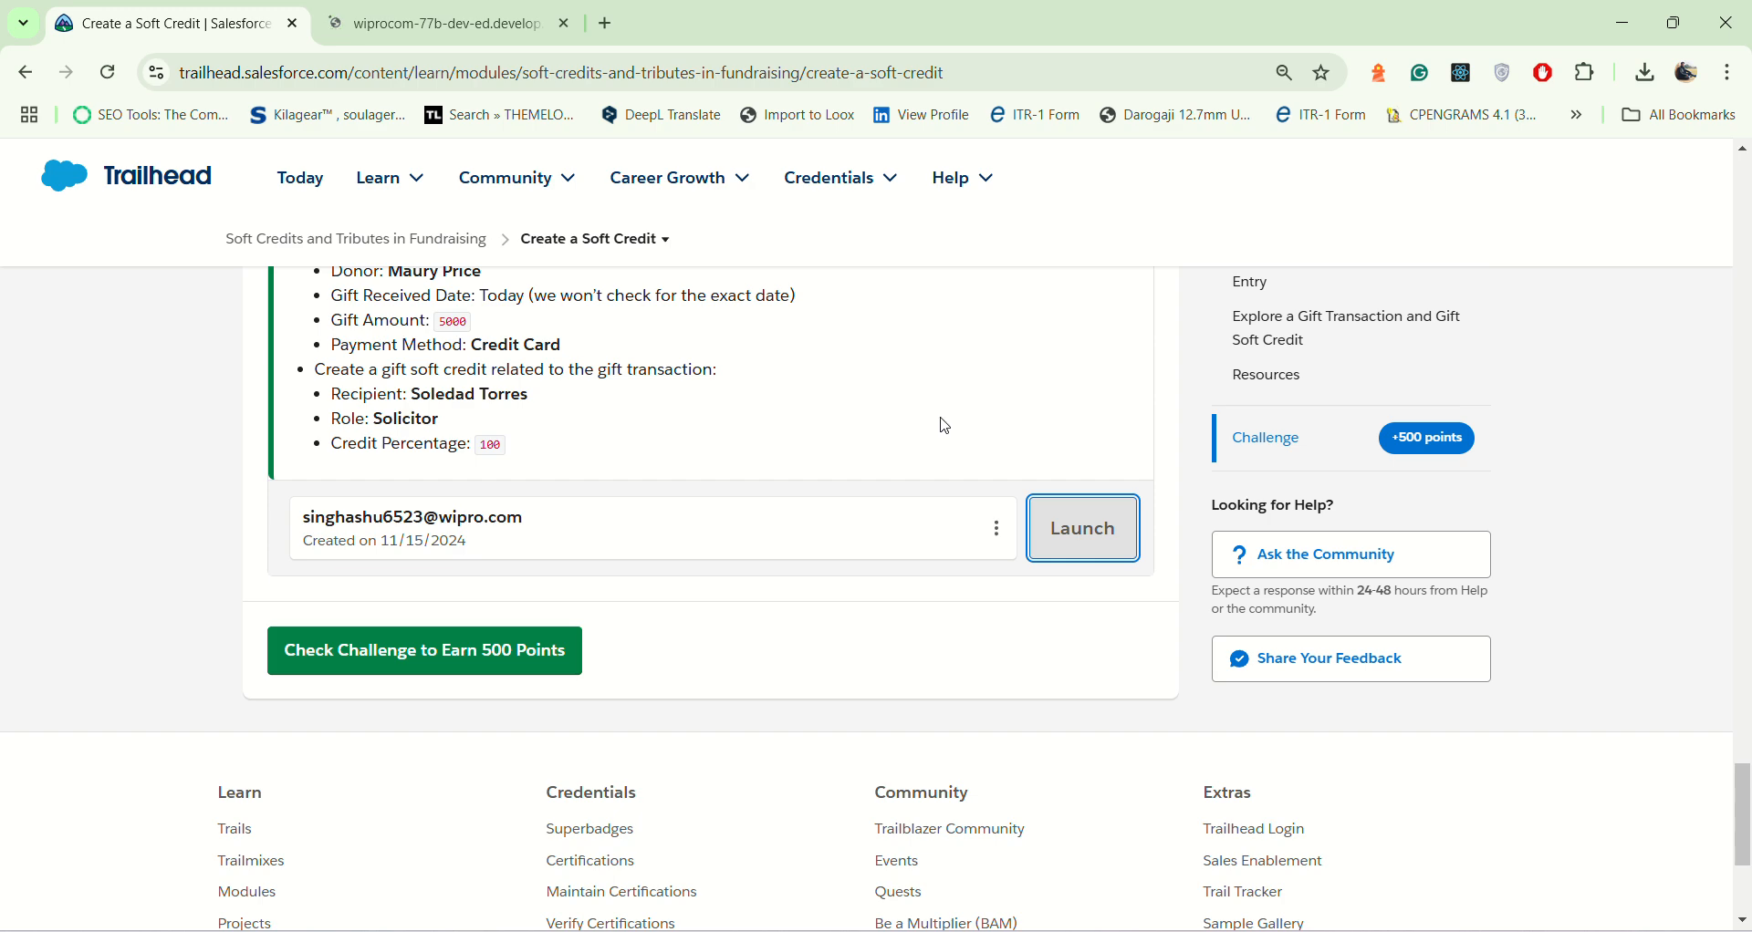
scroll(688, 462, "up", 5)
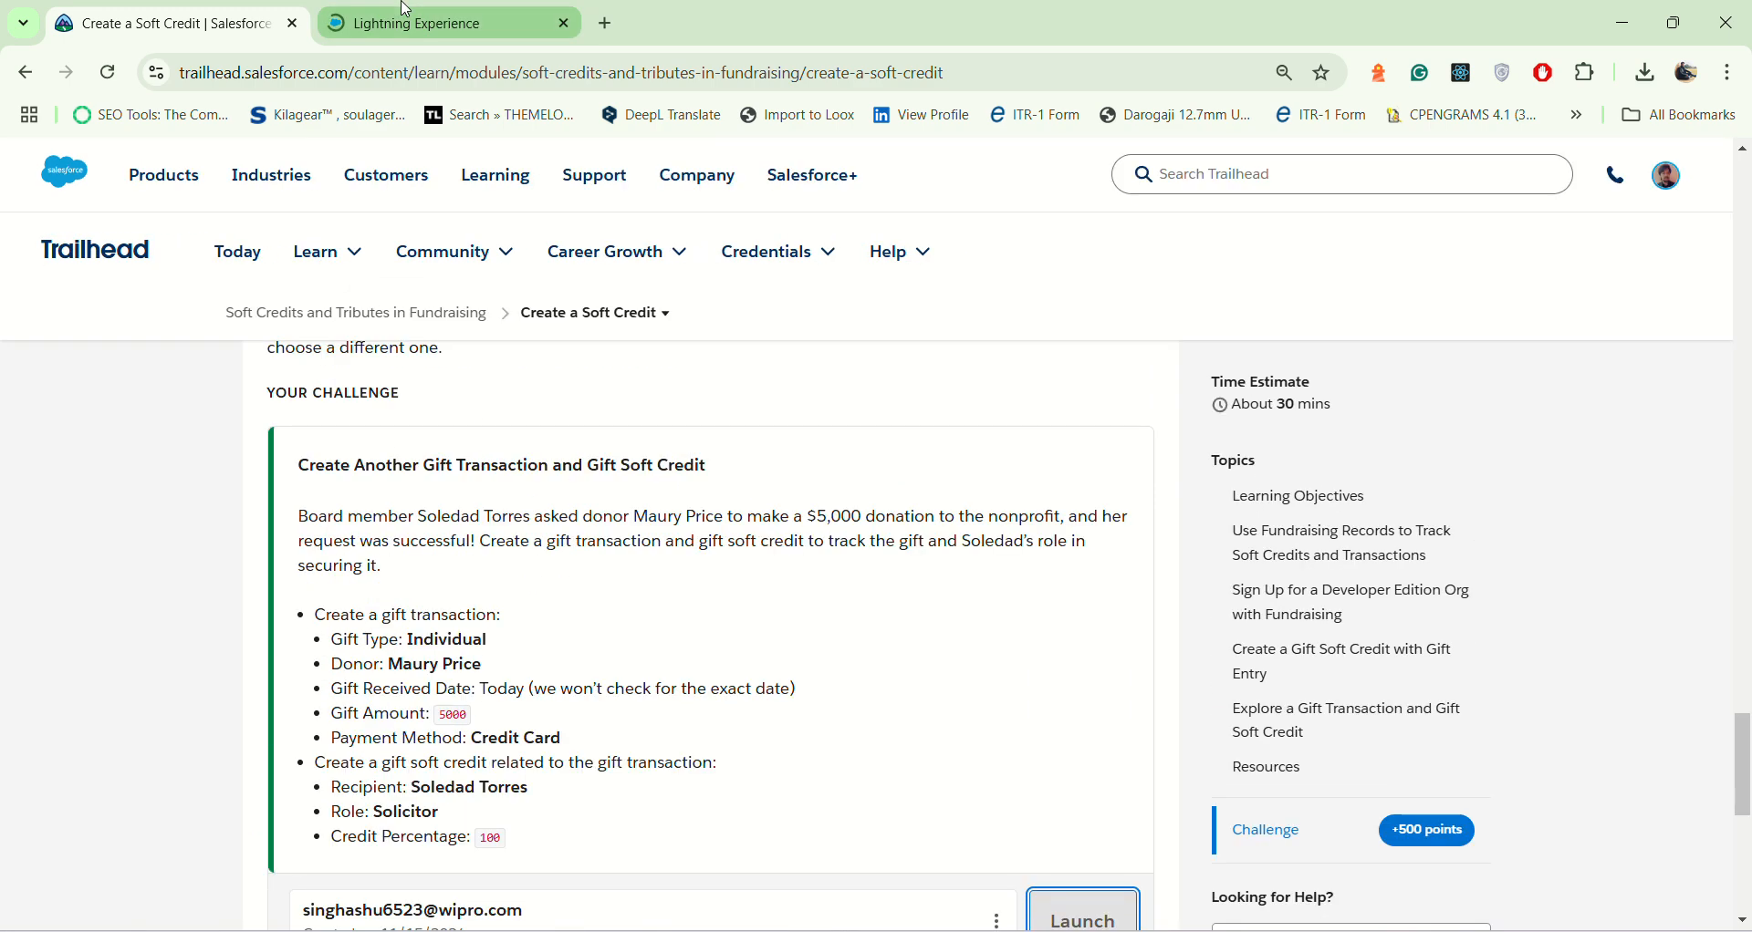
left_click(405, 10)
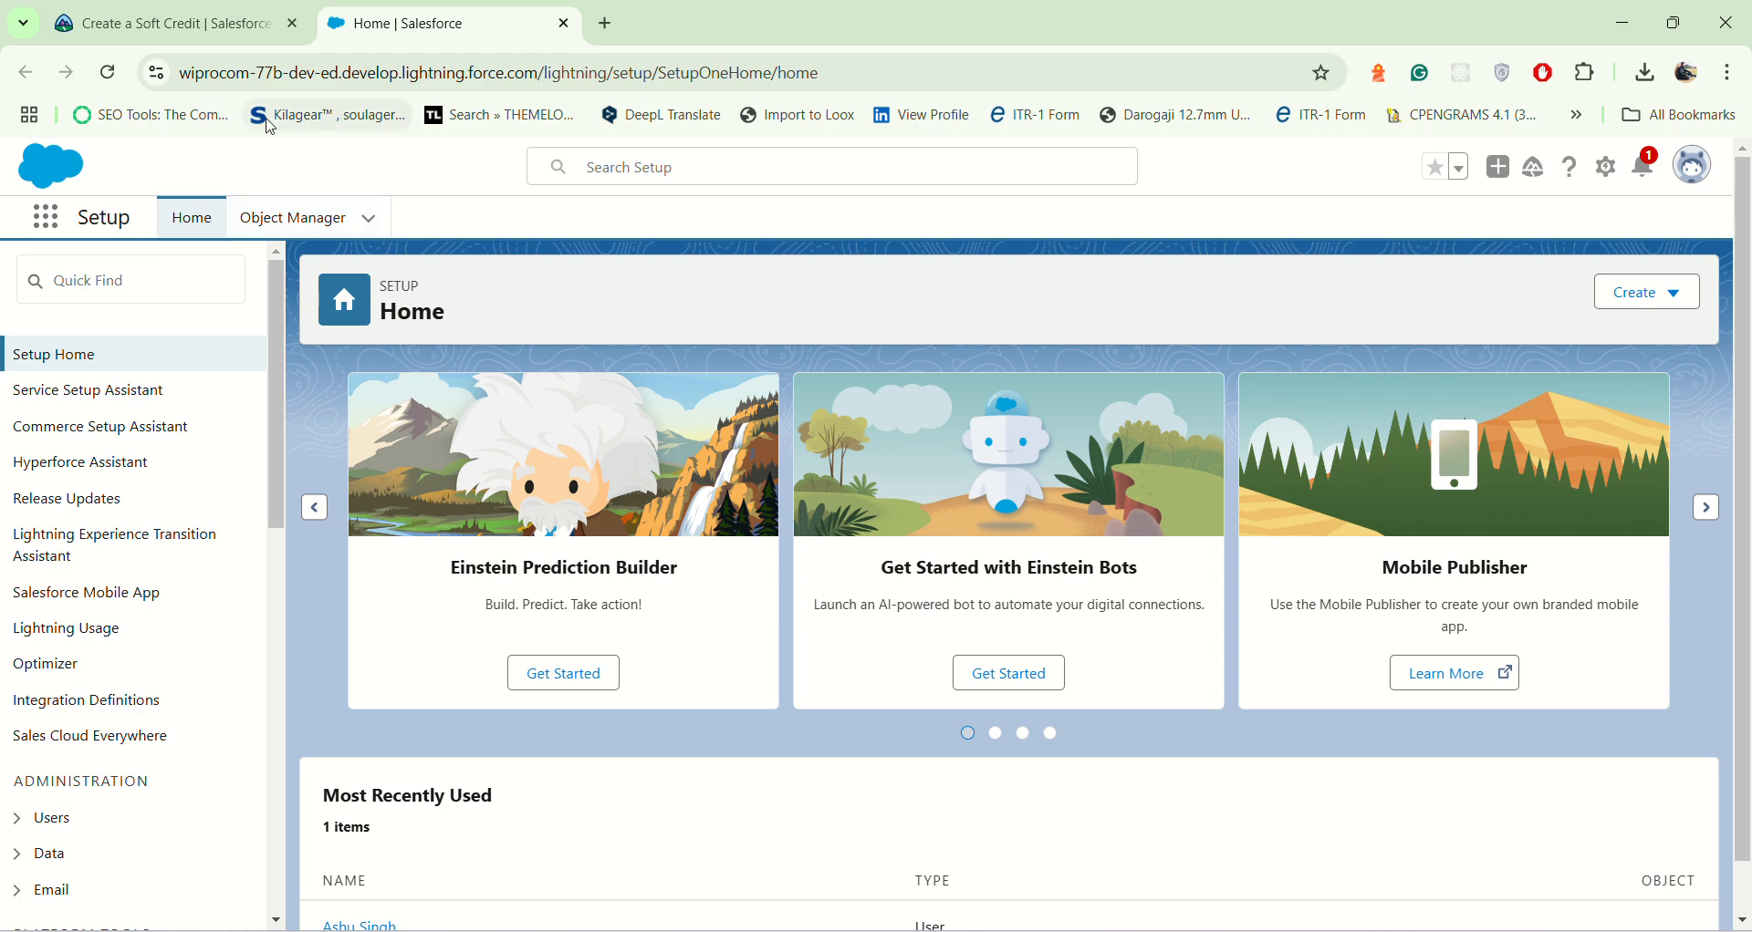
Step: Copy the app name "Fundraising Operations" from the Create a Gift Soft Credit with Gift Entry instructions in Trailhead
left_click(143, 8)
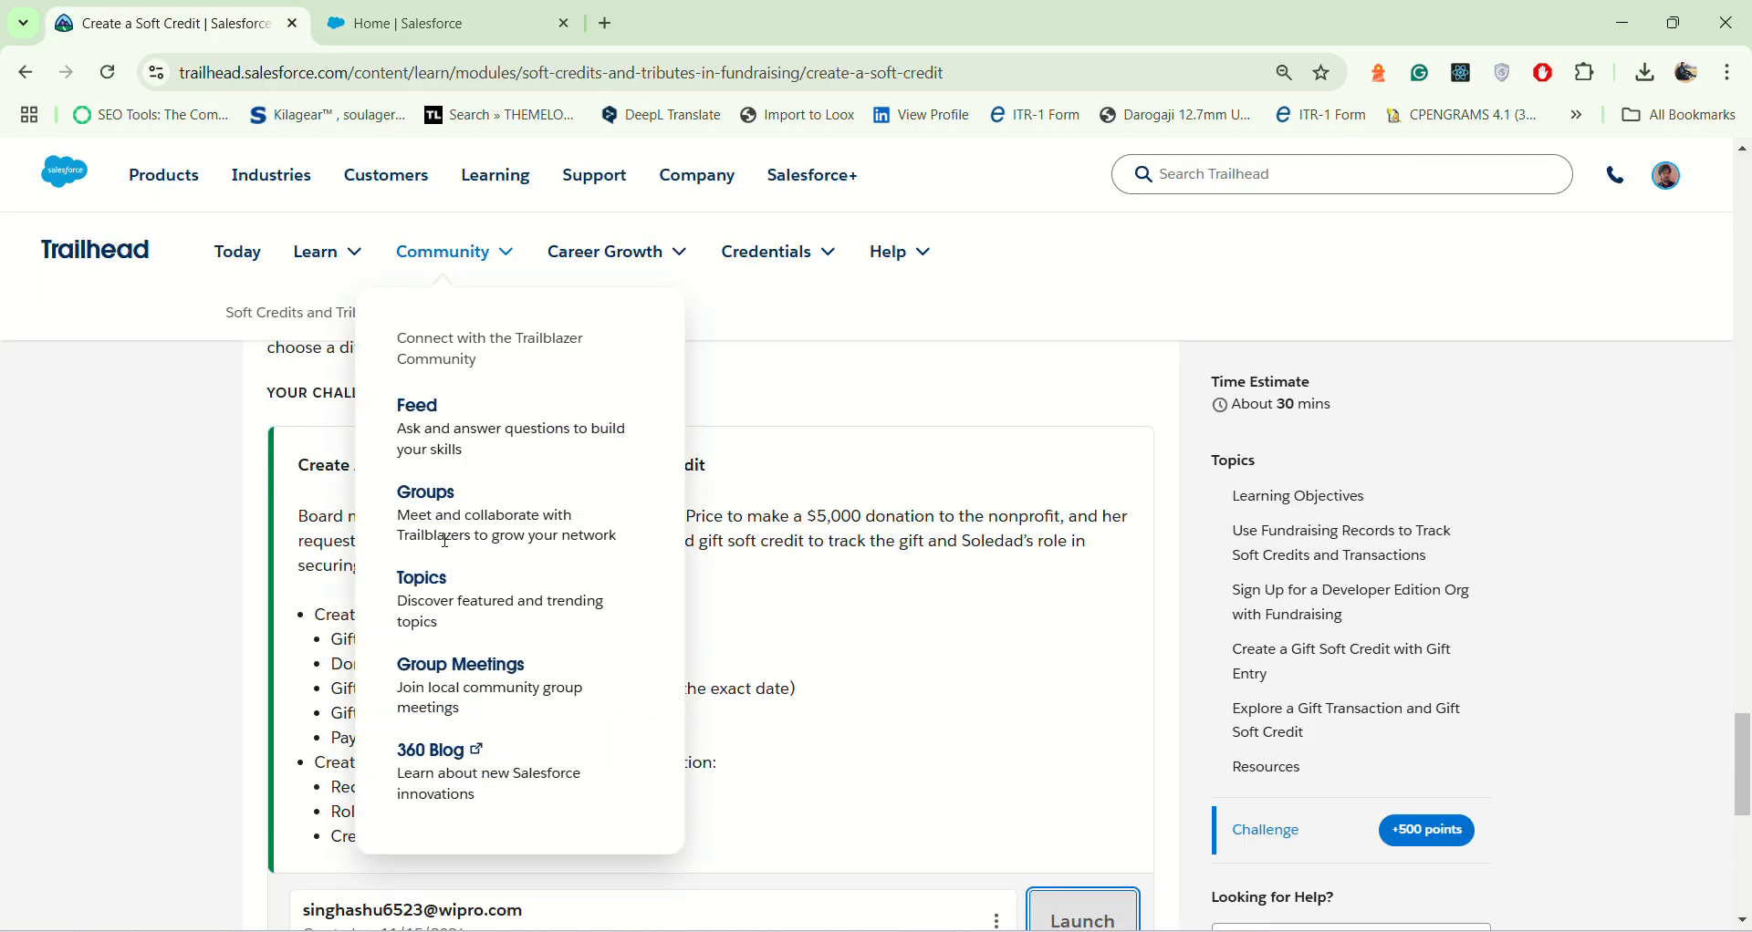
scroll(313, 672, "up", 20)
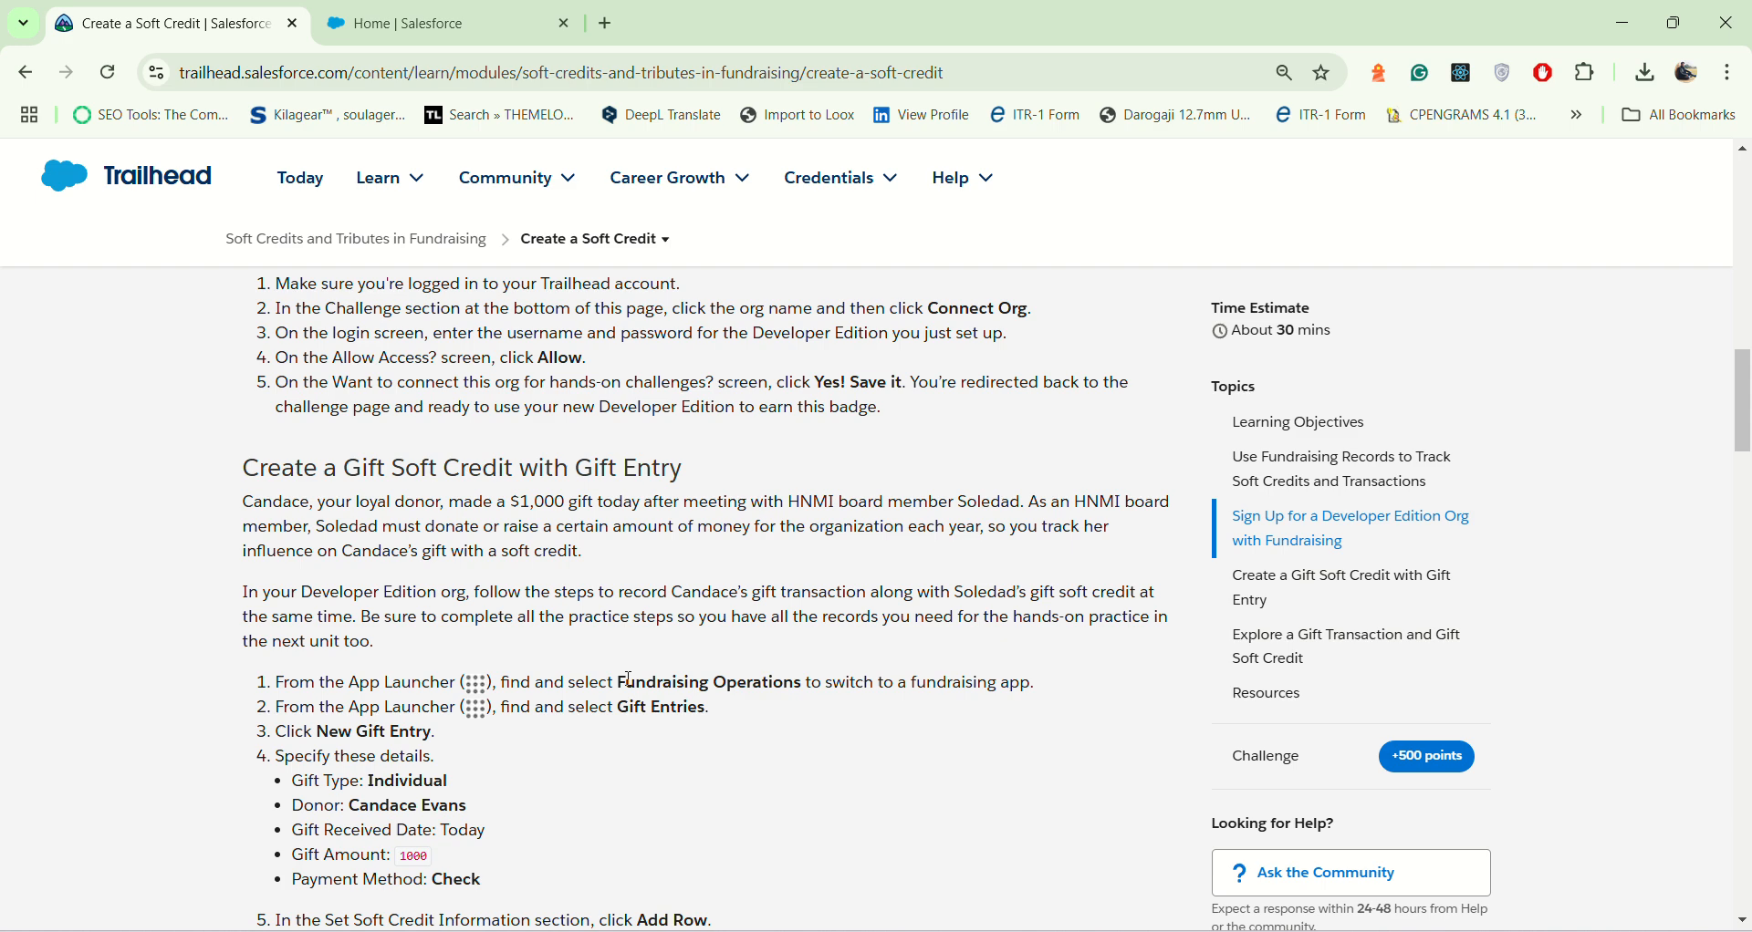
left_click_drag(627, 691, 799, 679)
key("ctrl+c")
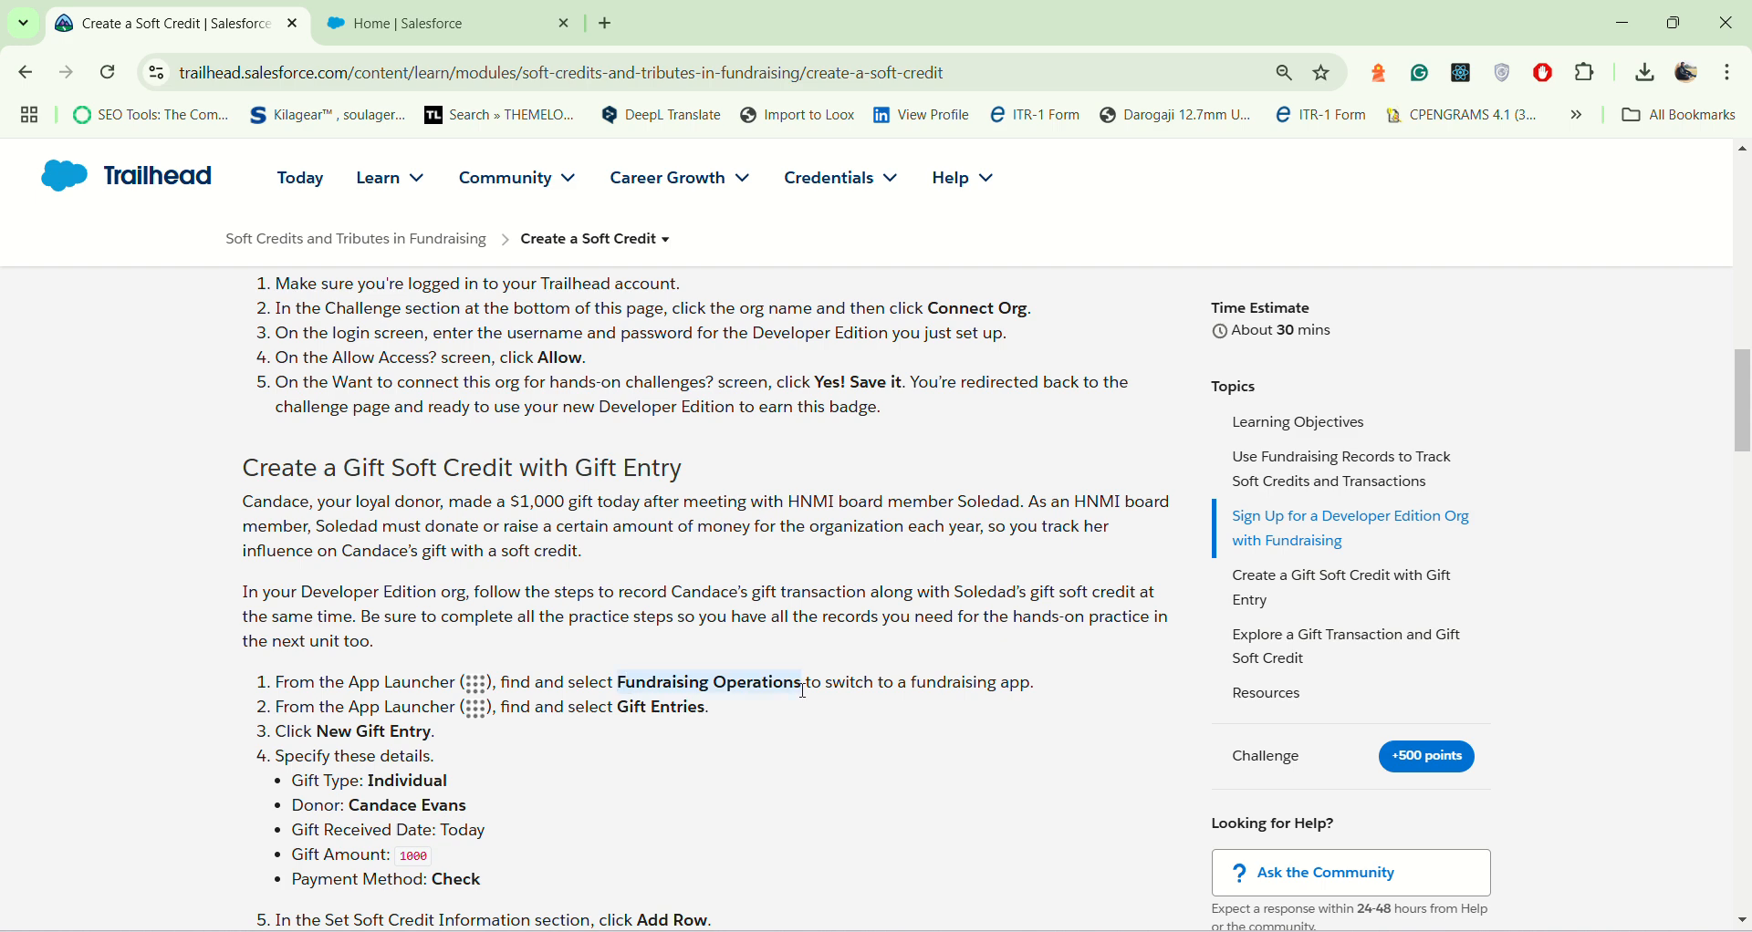
Step: Switch to the Salesforce org and find and open the Fundraising Operations app
left_click(469, 11)
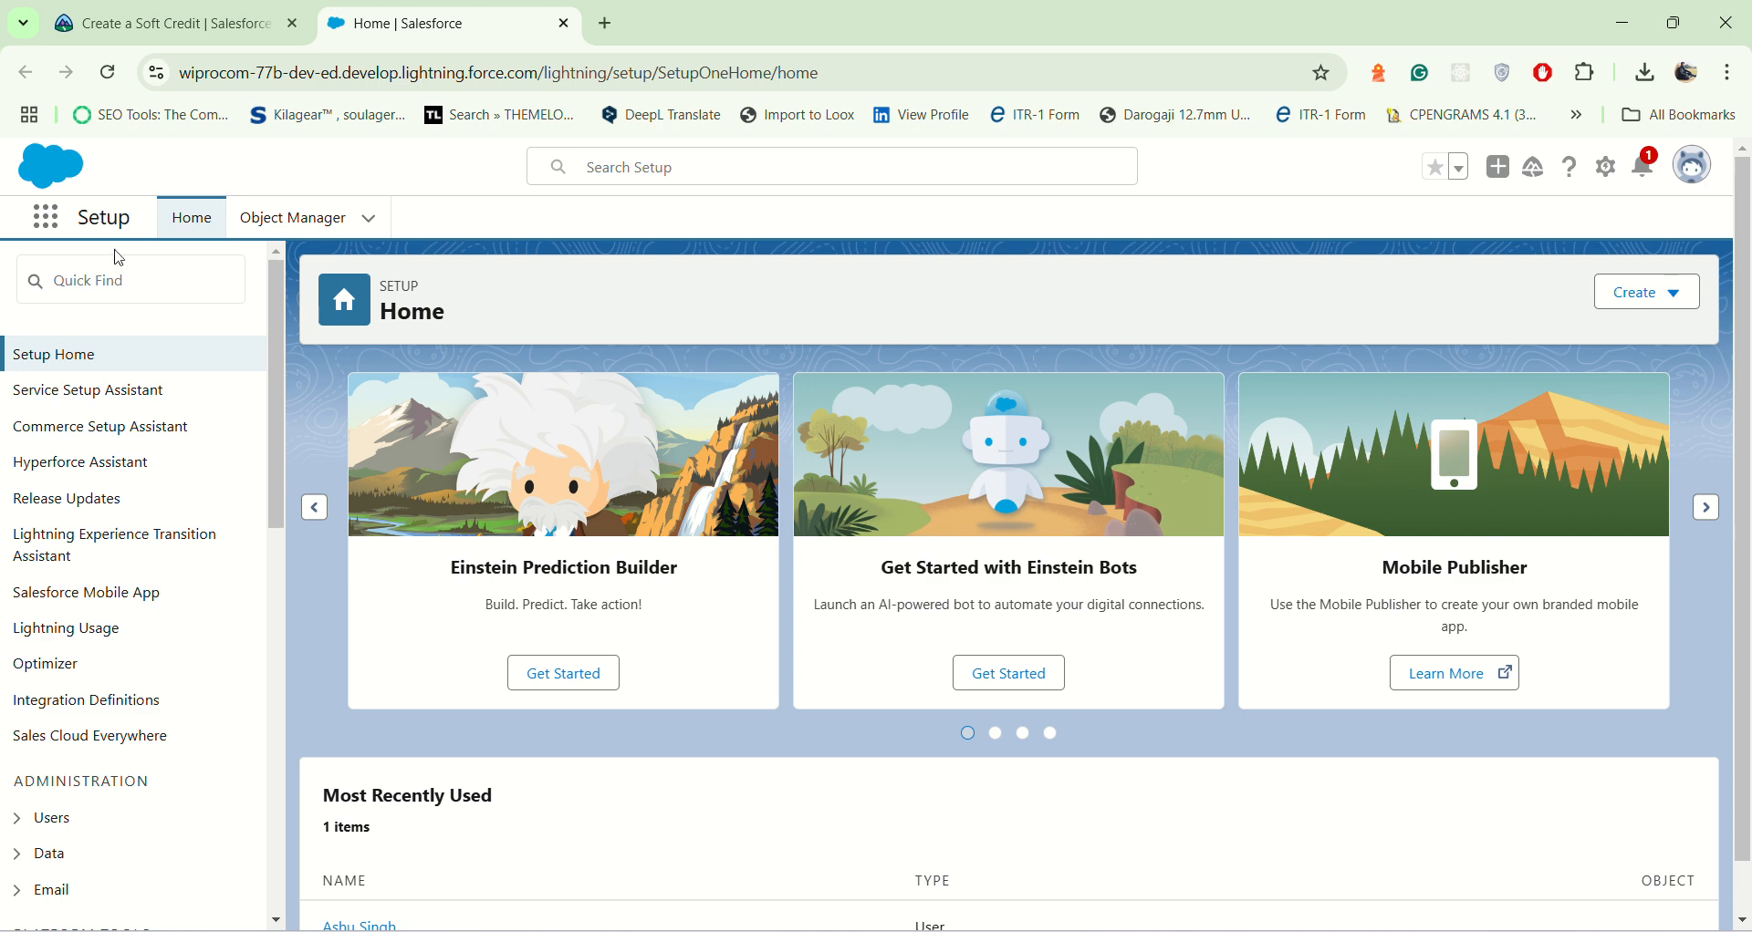
left_click(44, 217)
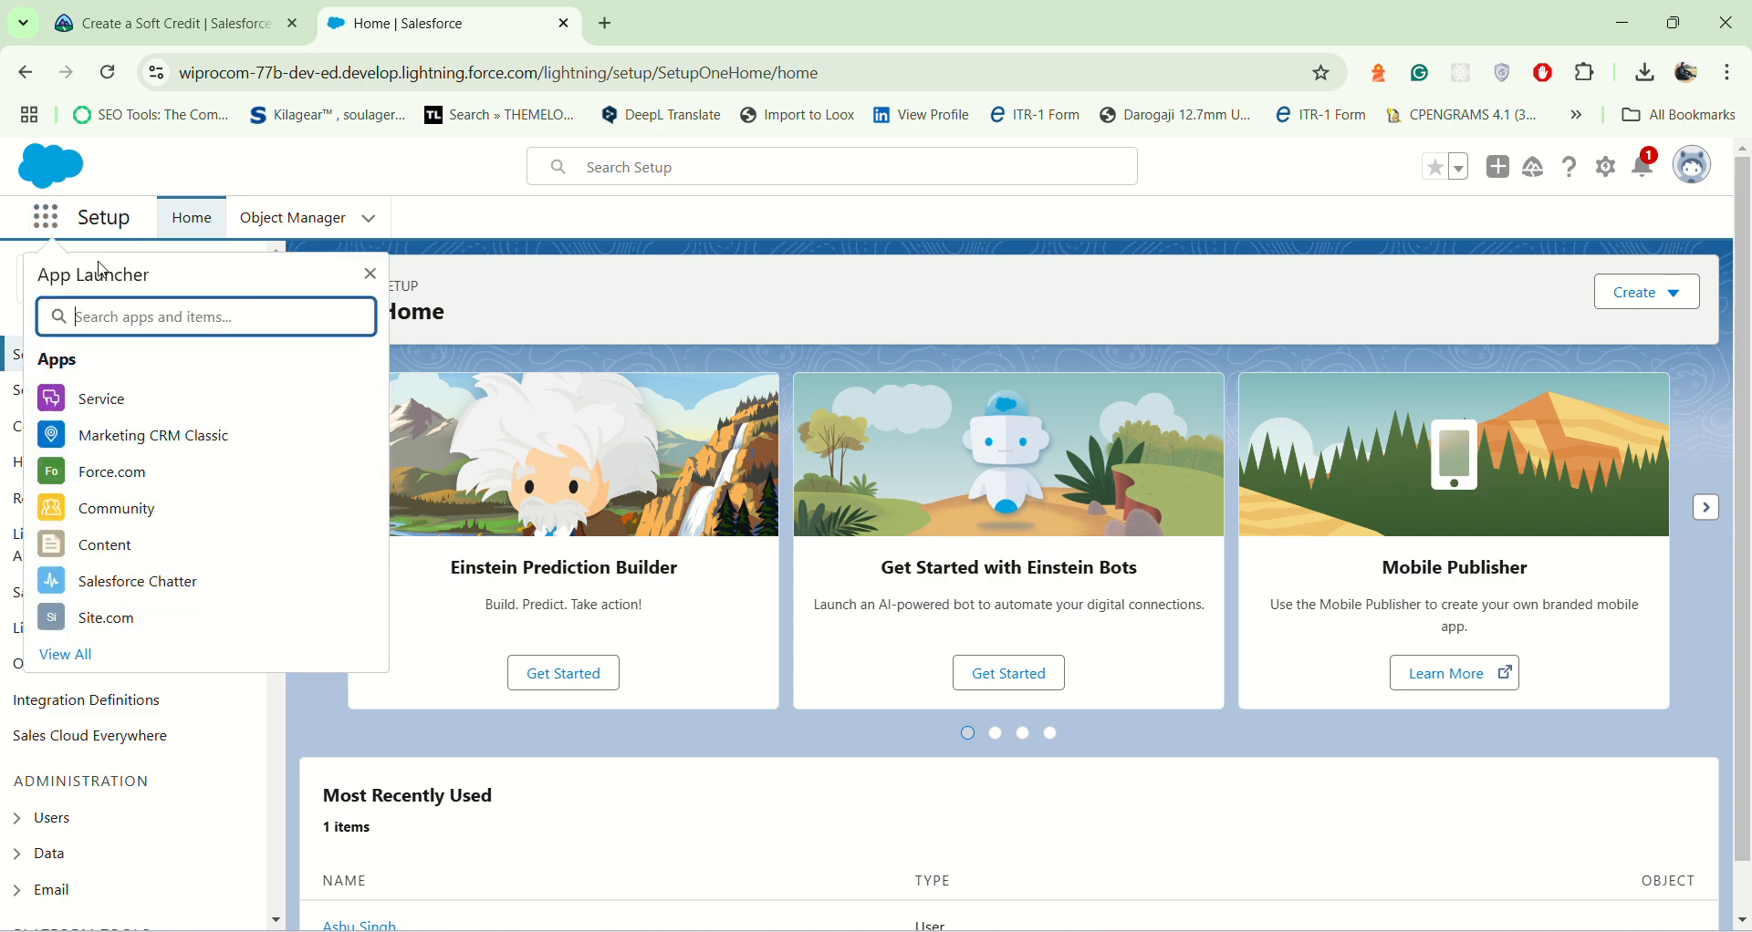
key("ctrl+v")
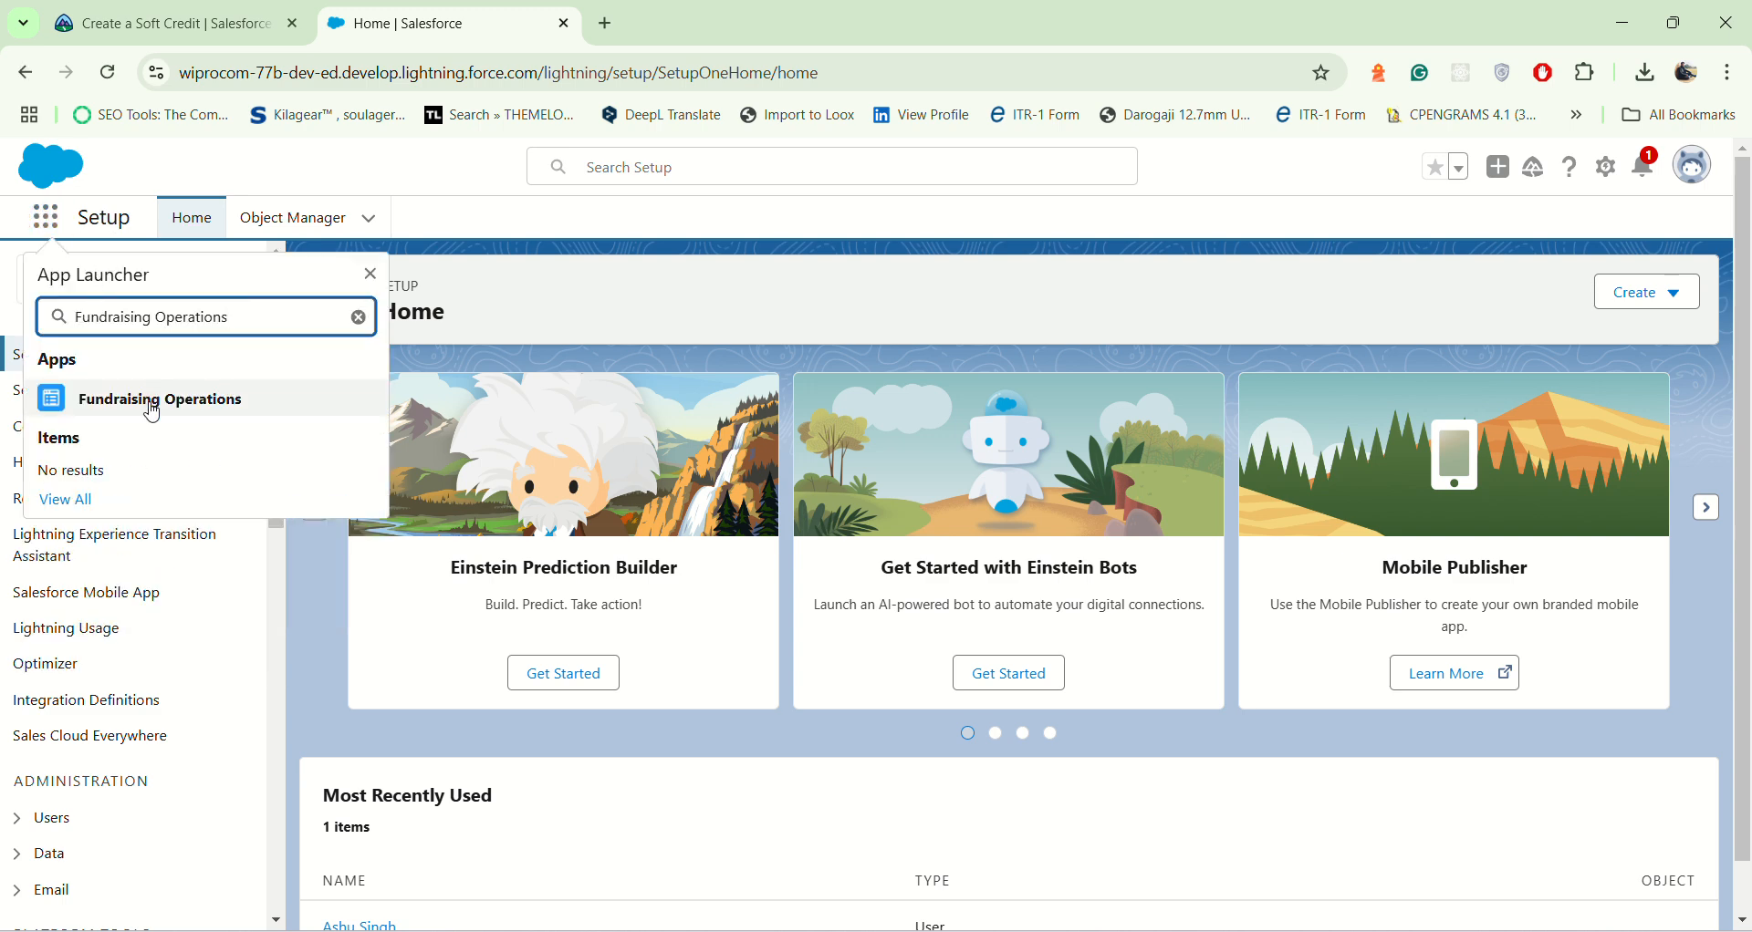
left_click(153, 406)
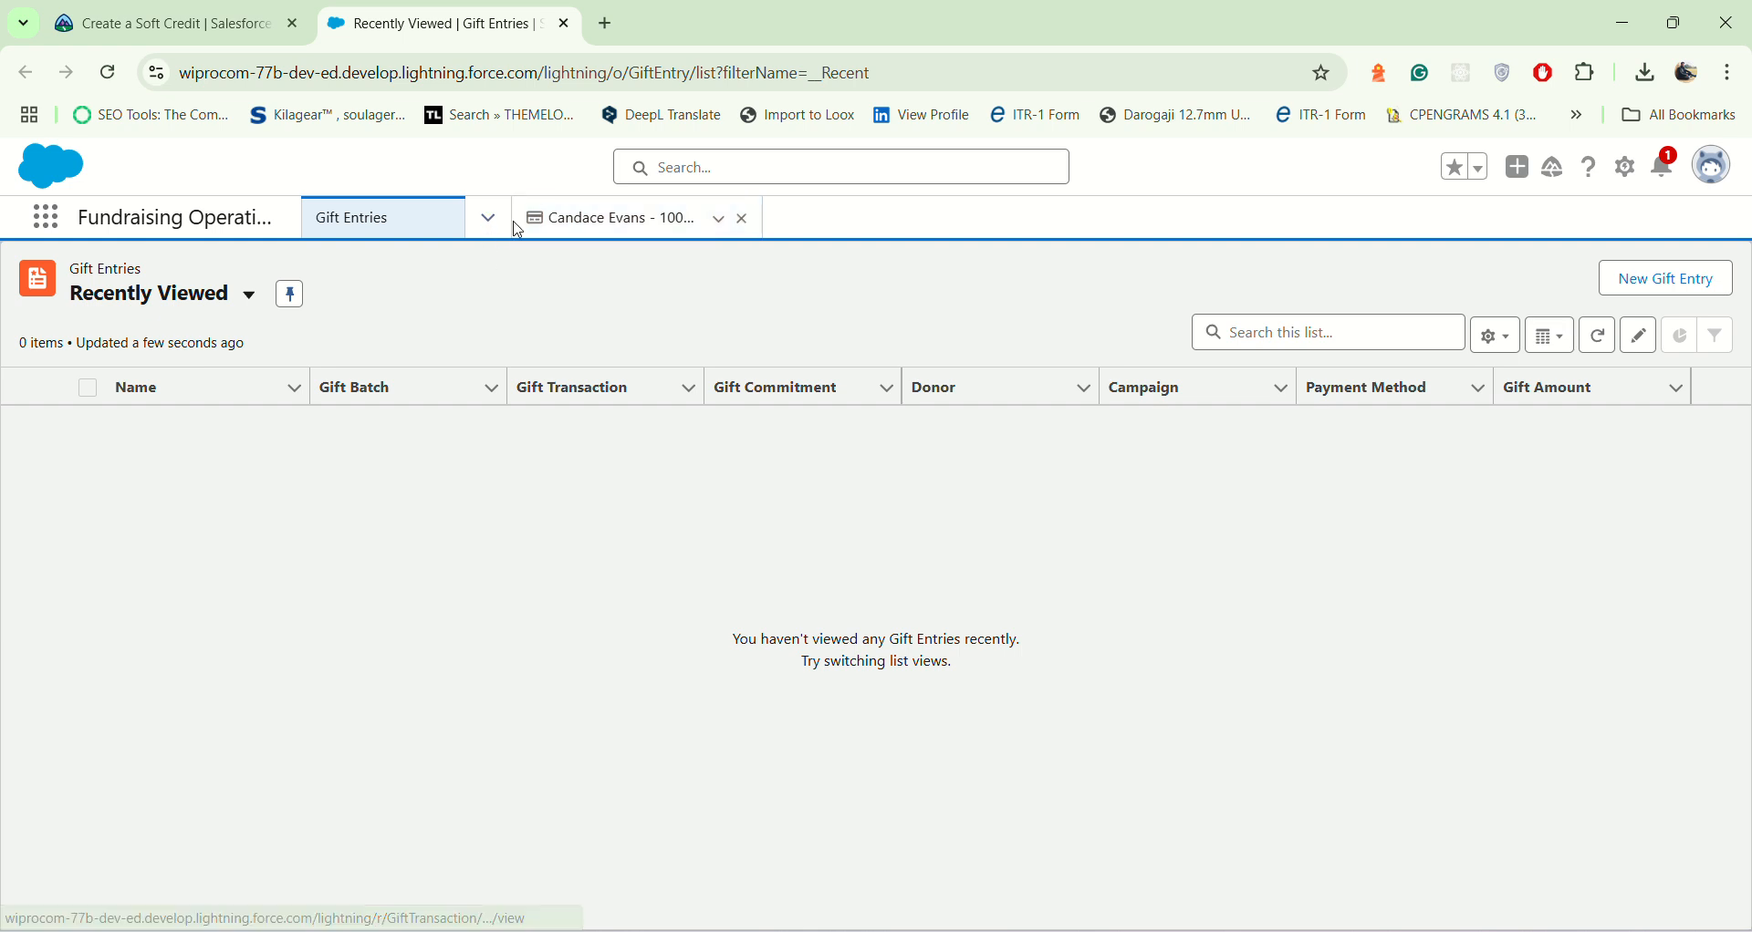
Step: Close the leftover donor gift transaction and reload the Gift Entries list
left_click(743, 219)
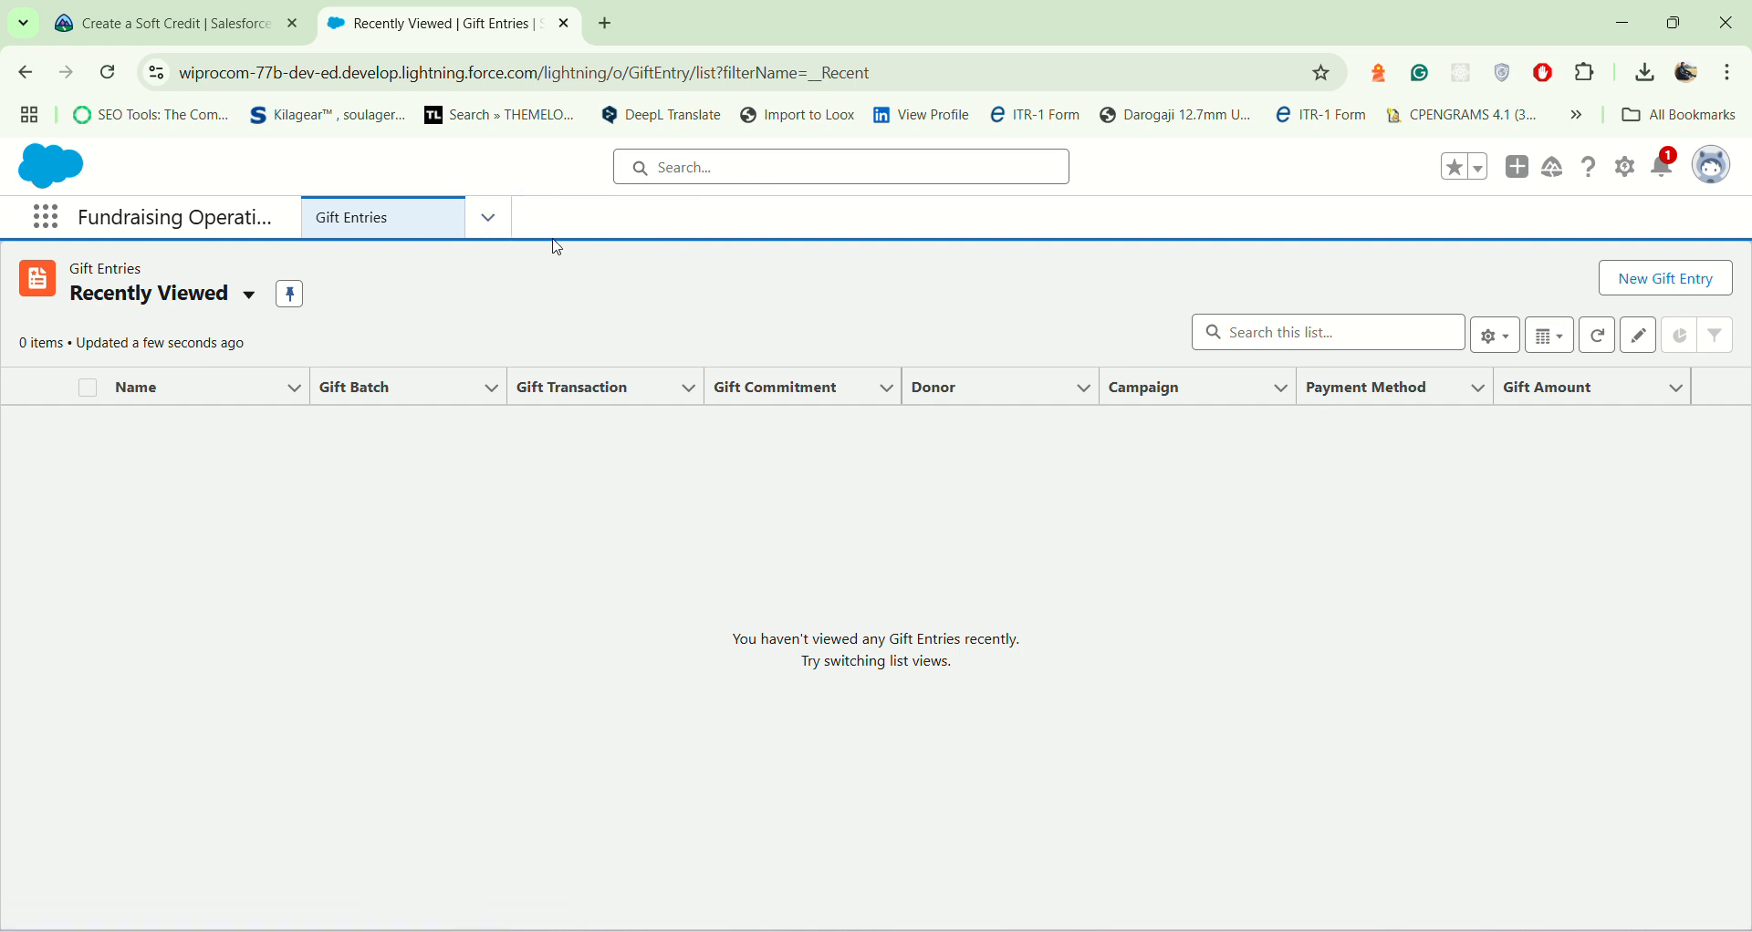
left_click(499, 228)
left_click(407, 453)
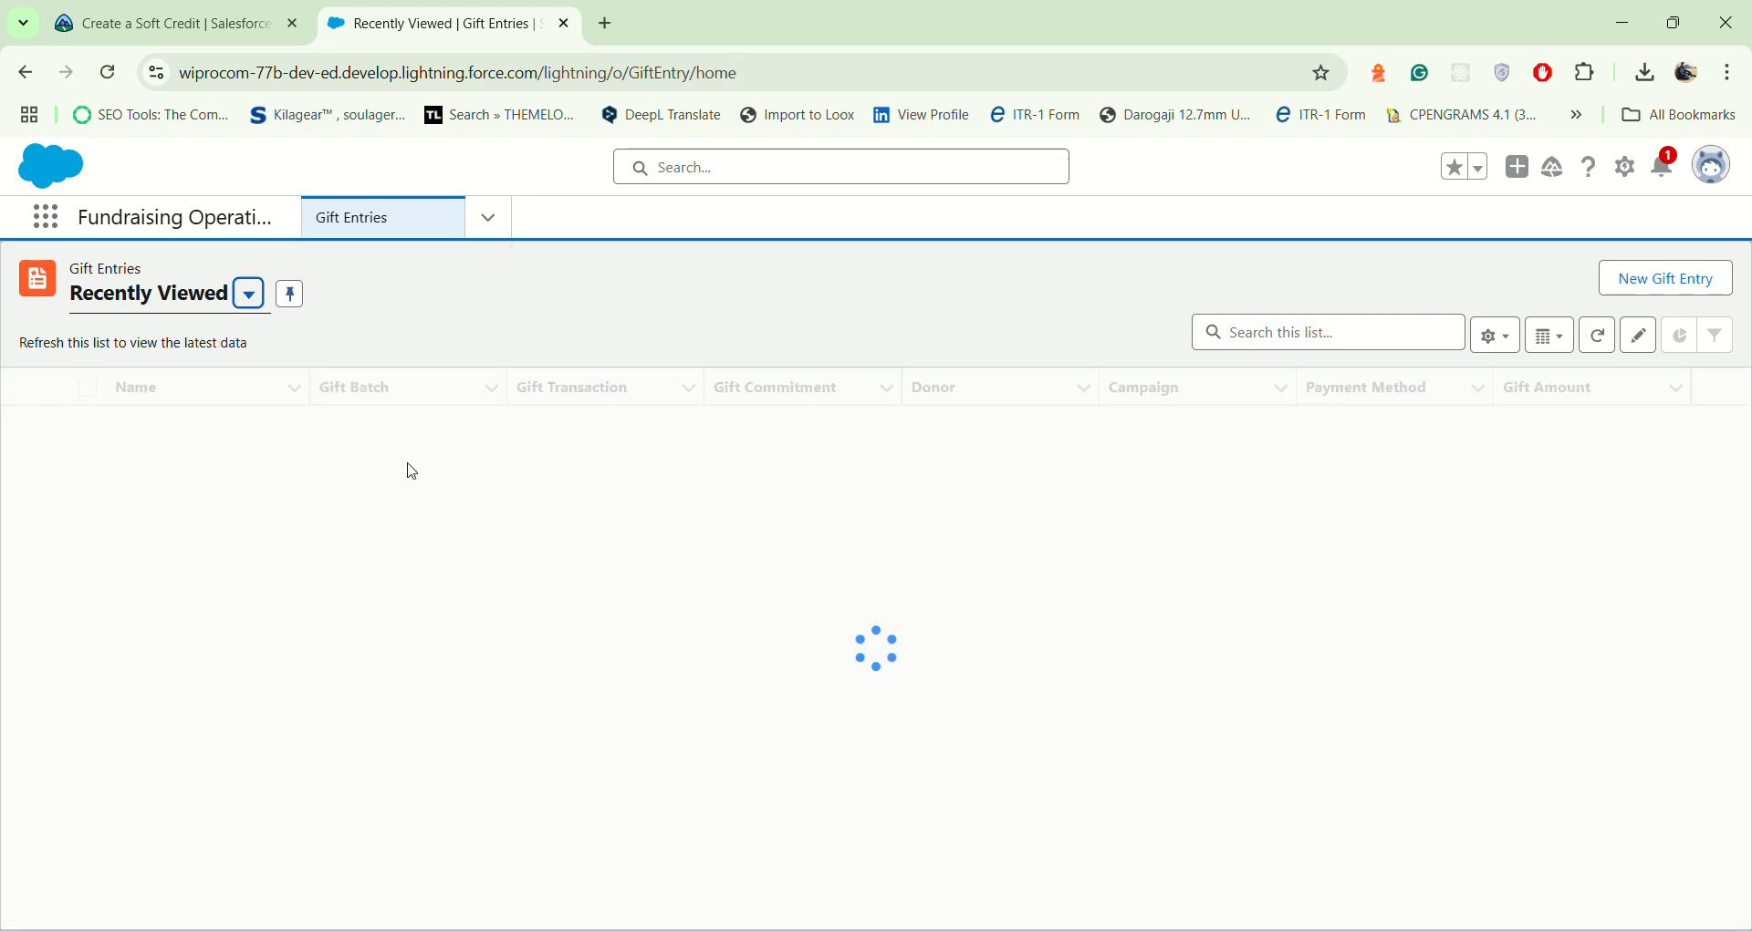
Step: Review the values required for the gift transaction in the Trailhead challenge, and return to the Gift Entries list in Salesforce
left_click(184, 8)
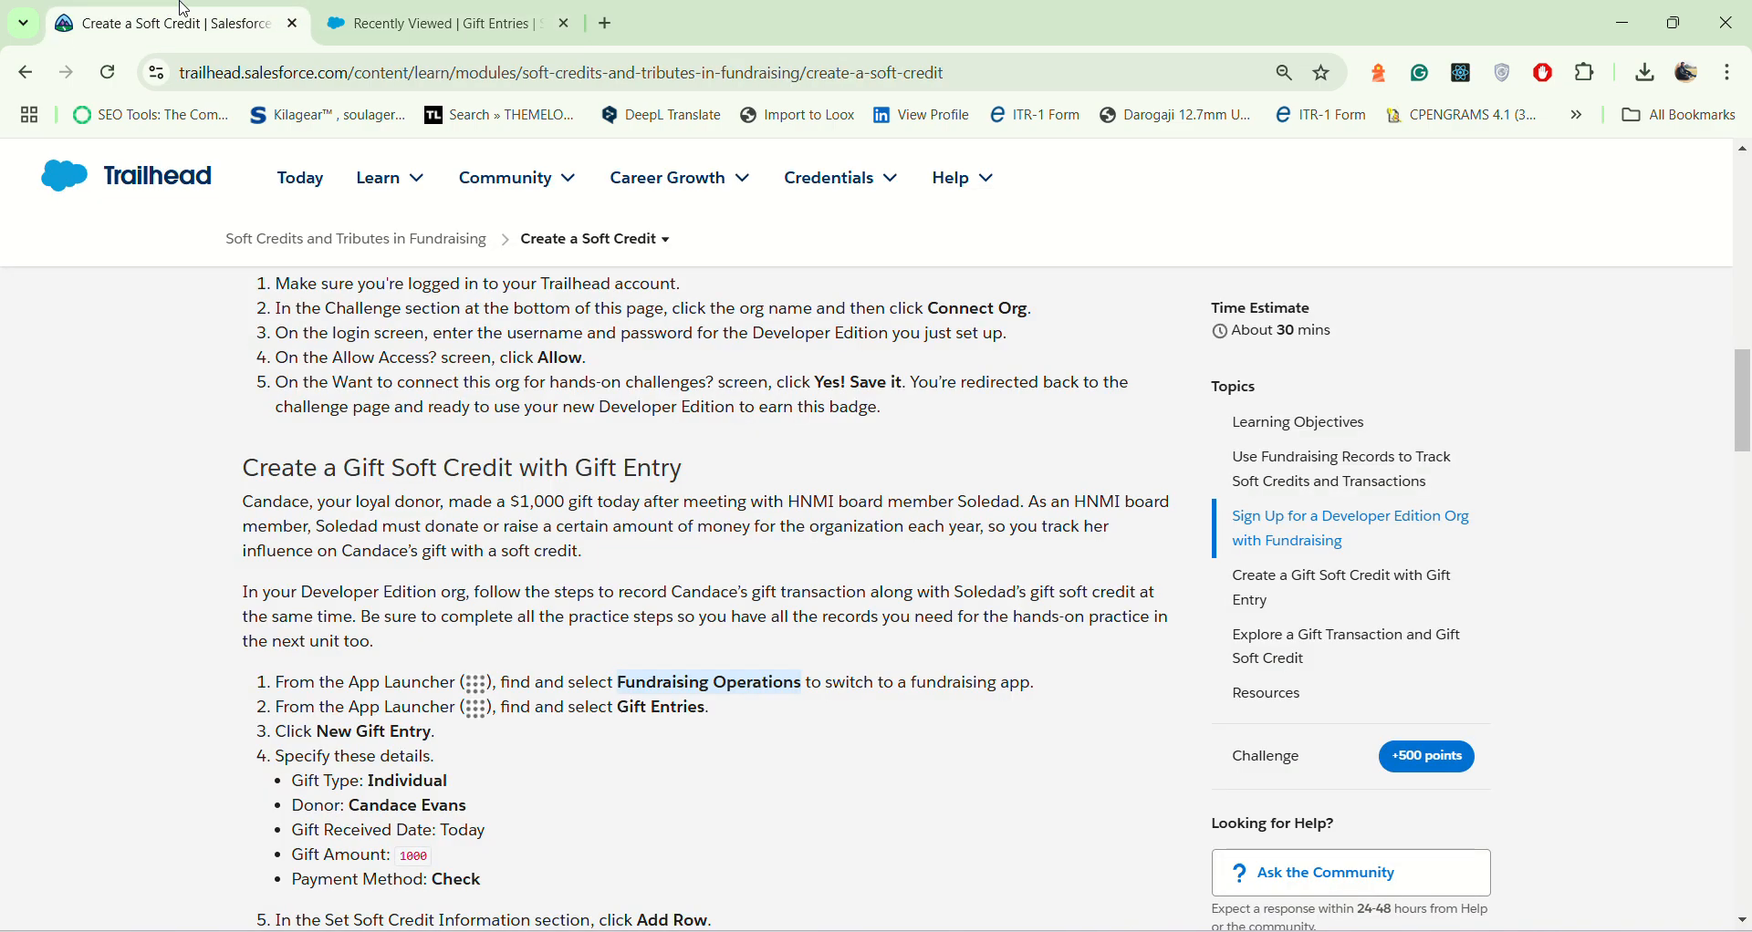
scroll(459, 755, "down", 10)
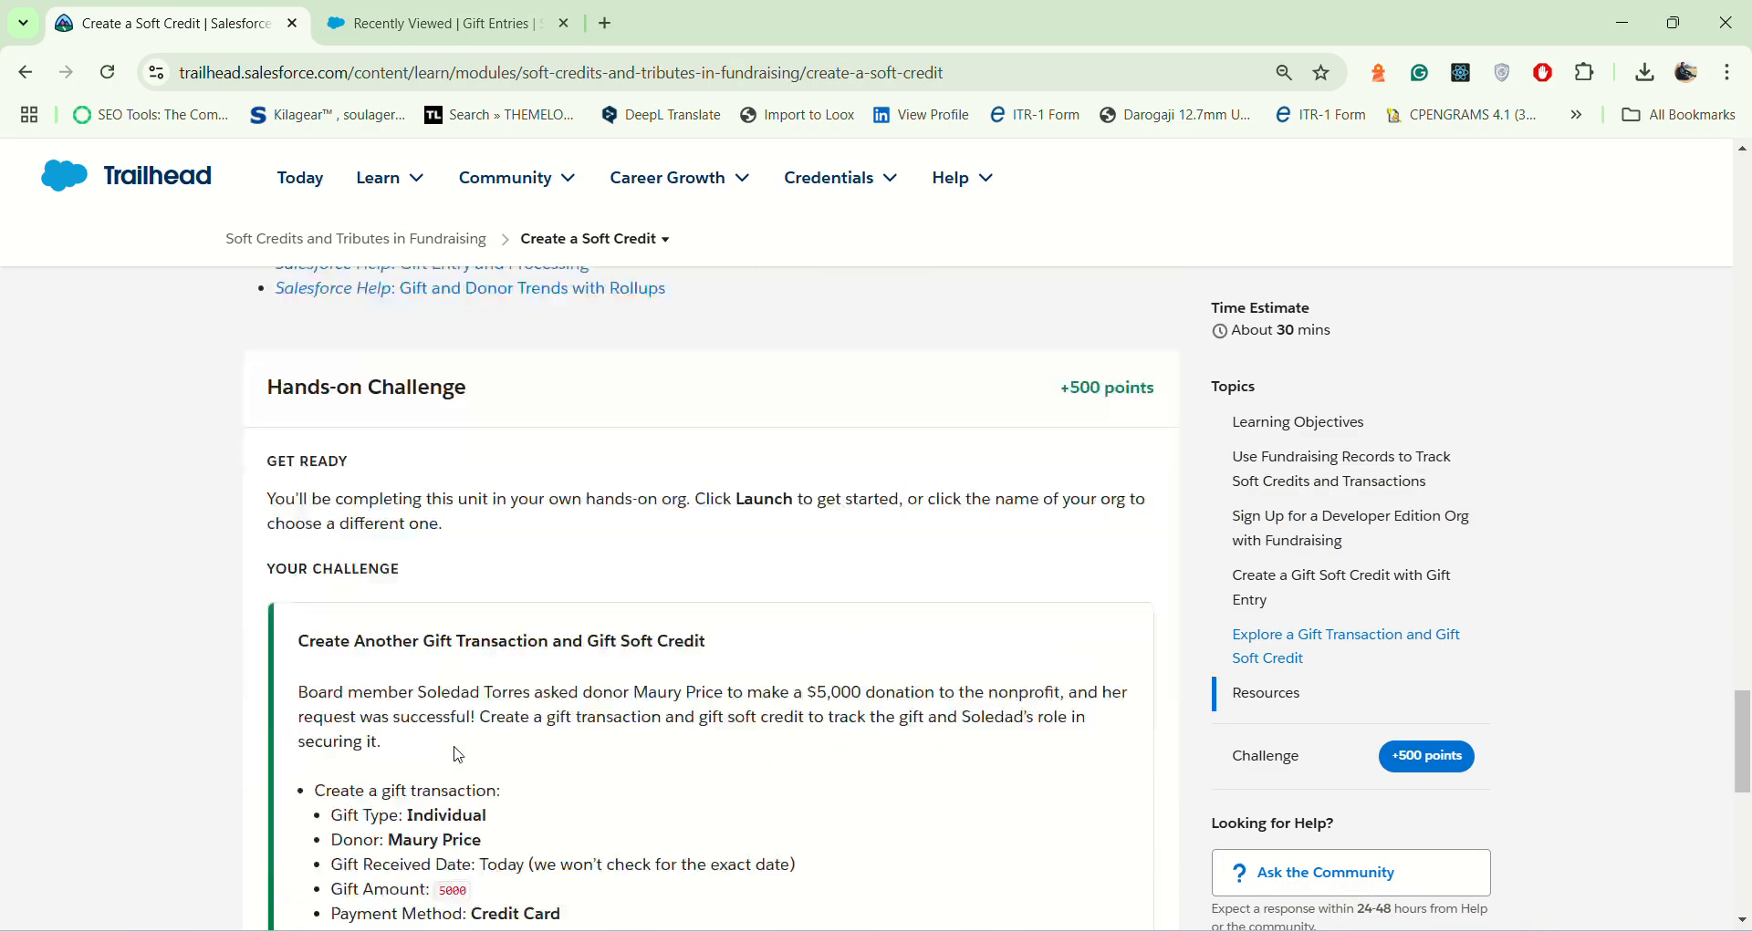
scroll(459, 755, "down", 10)
scroll(459, 755, "up", 8)
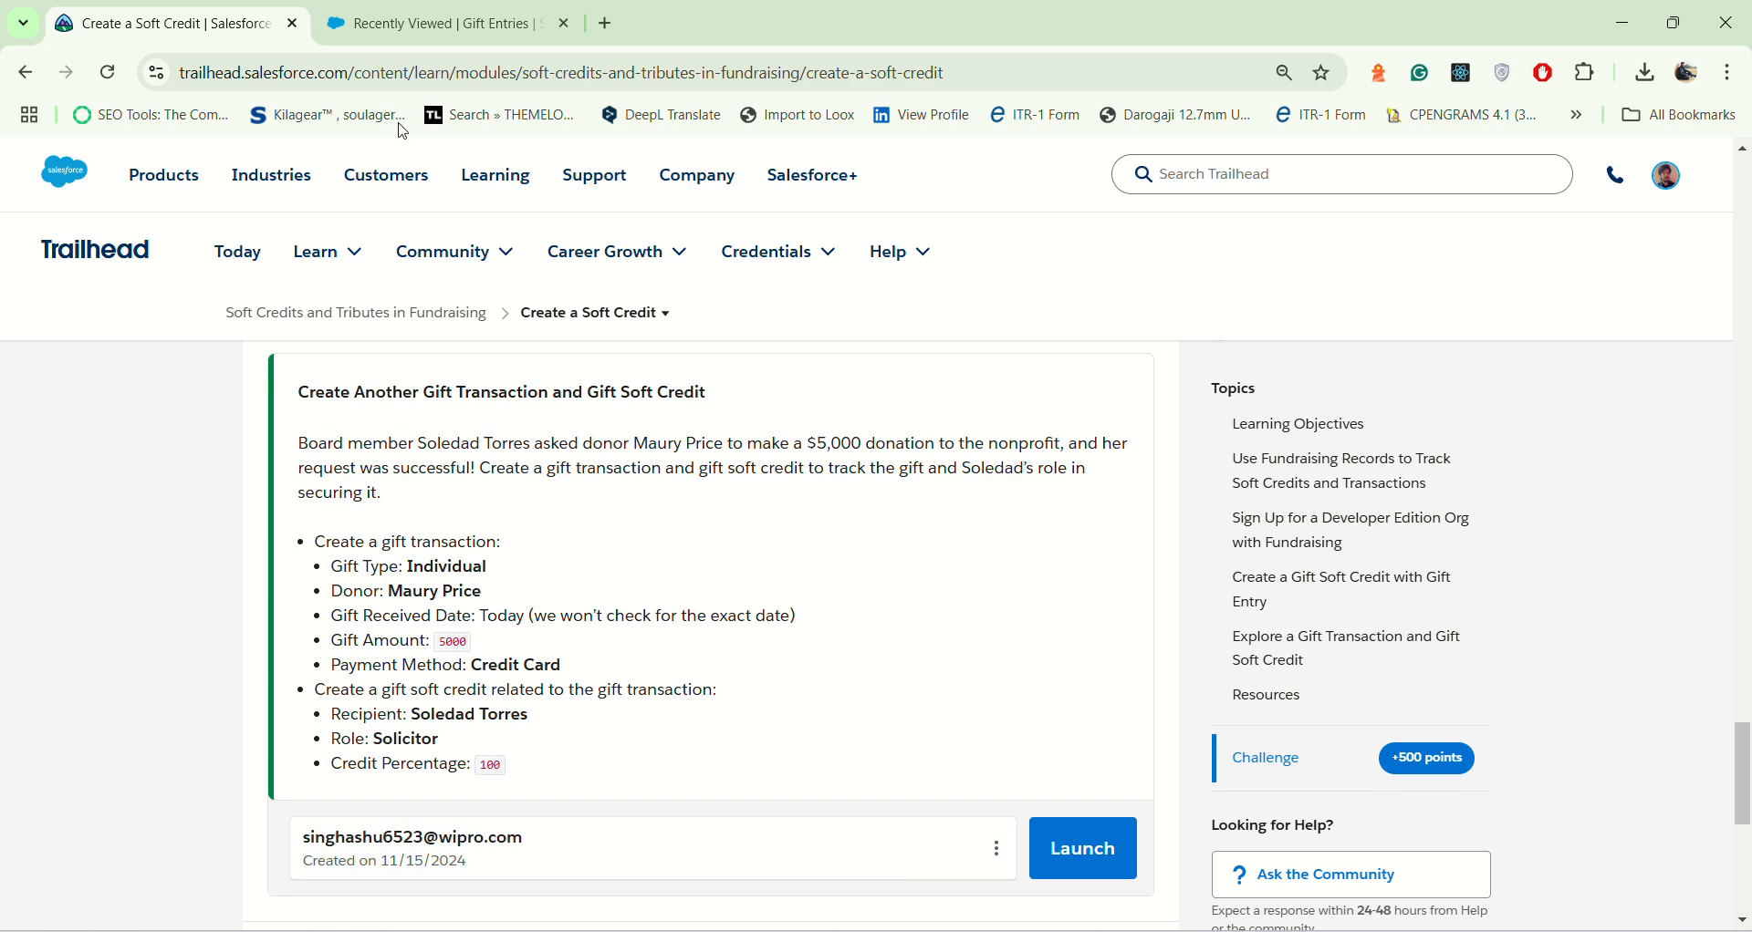
left_click(438, 23)
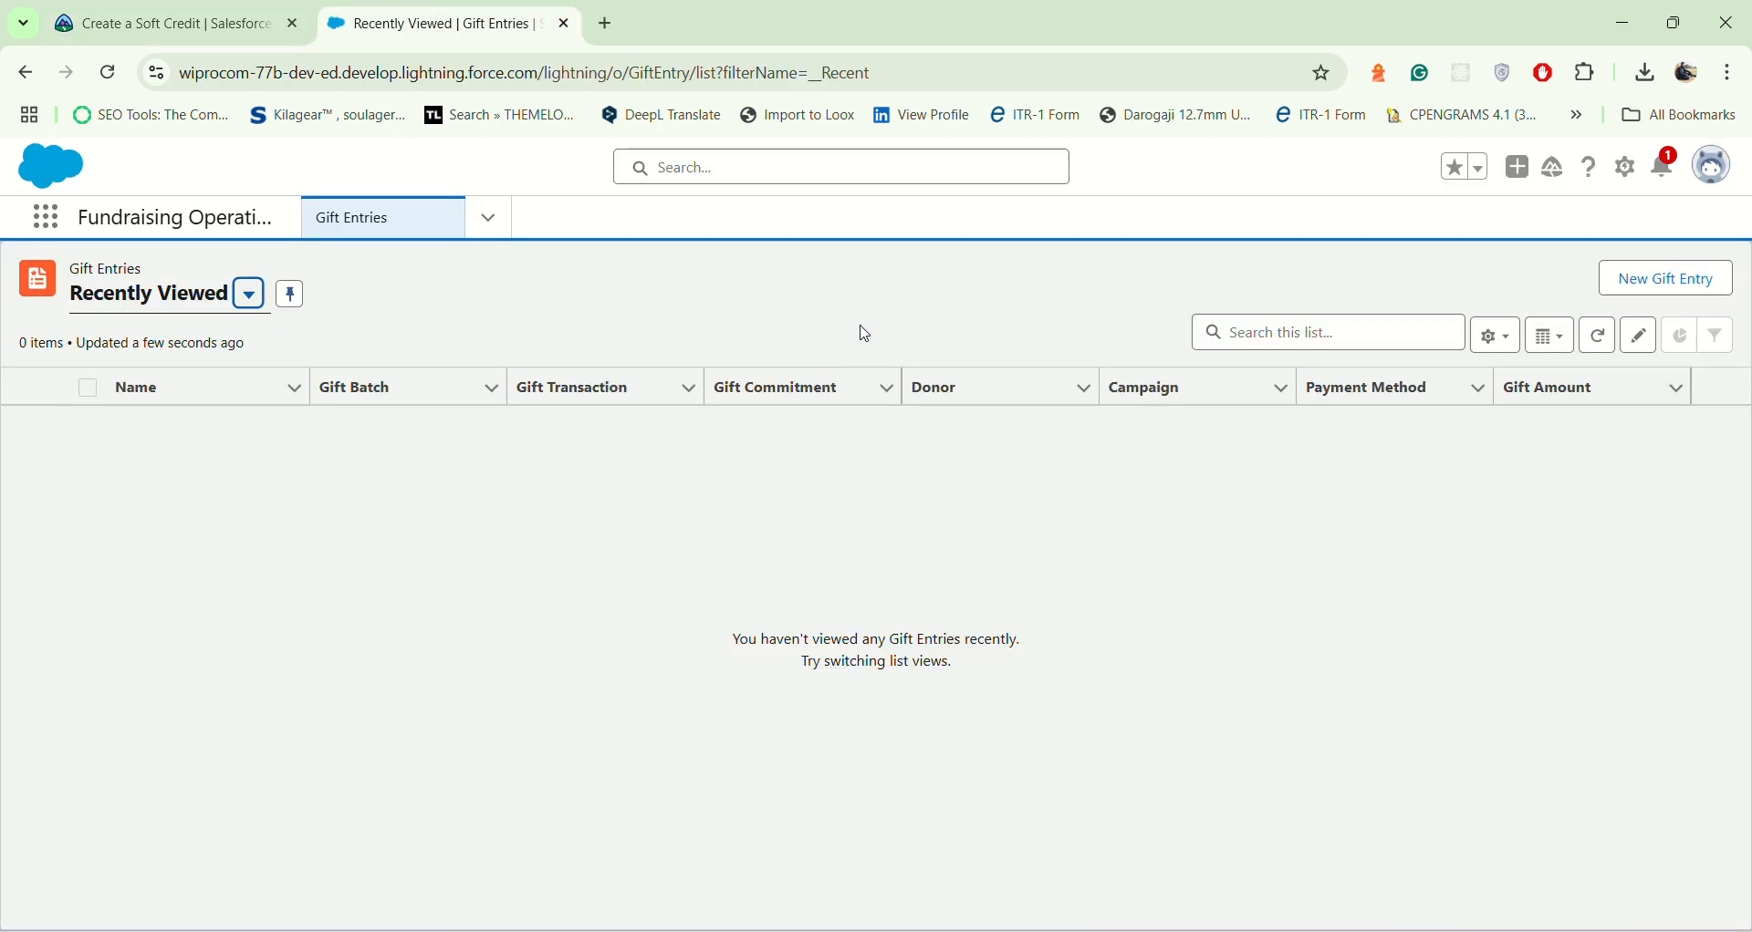
Step: Start a new gift entry with gift type Individual and choose the donor named in the challenge
left_click(1693, 279)
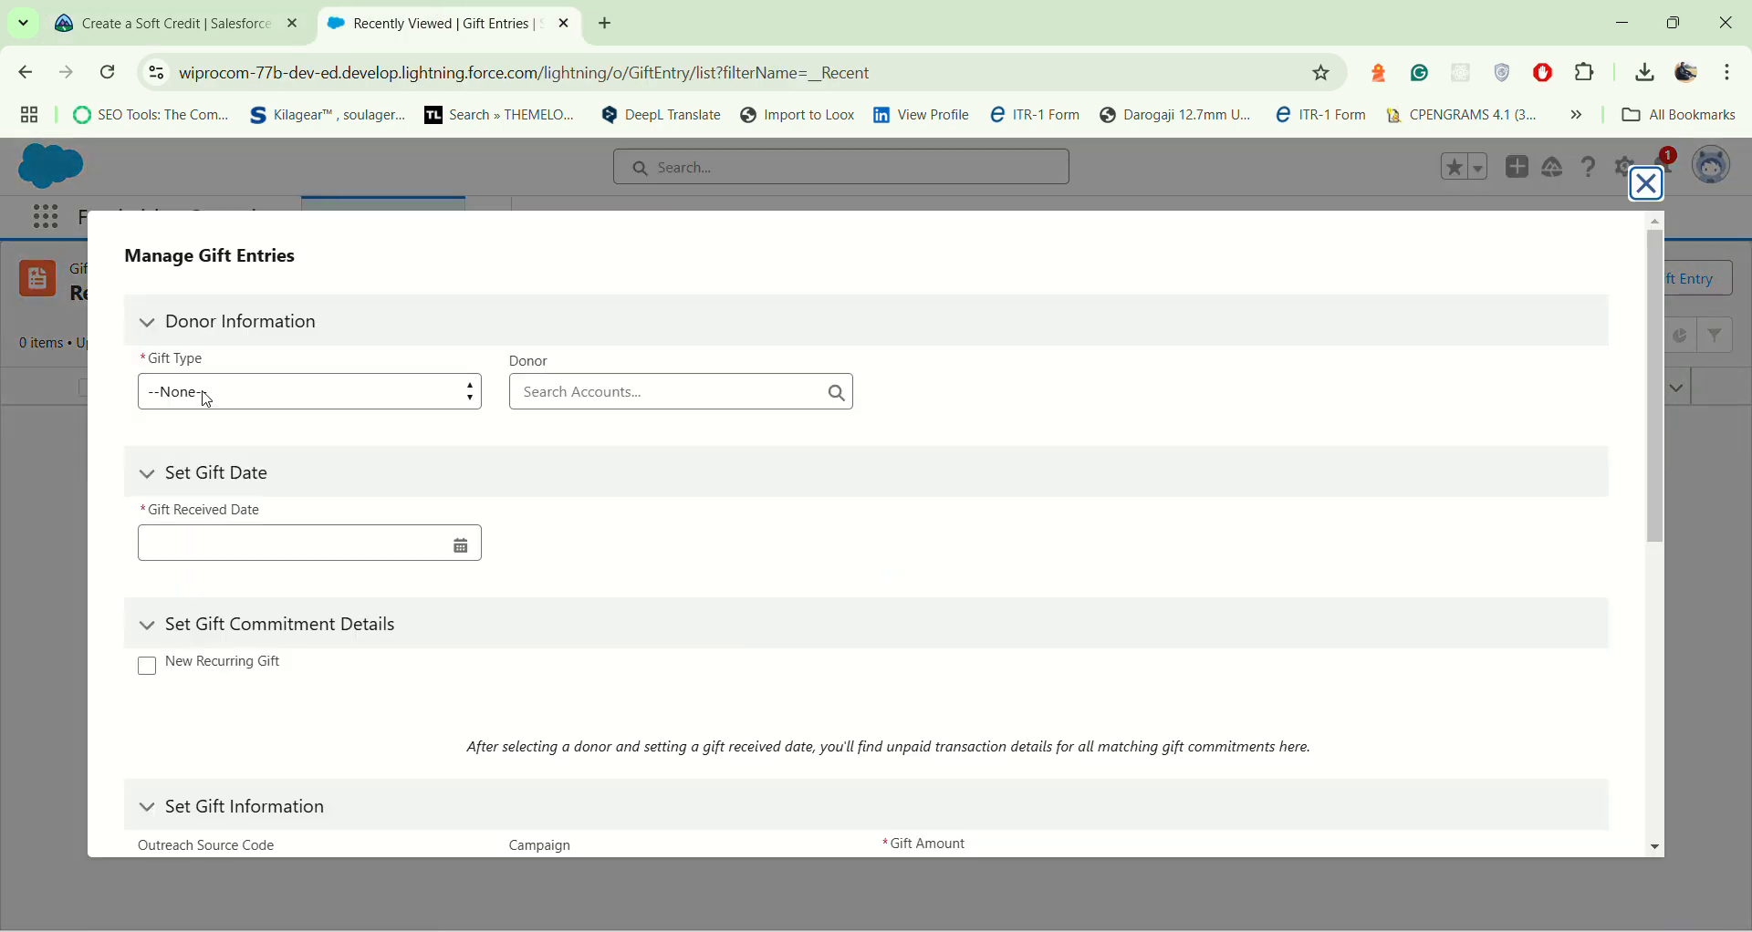
left_click(204, 395)
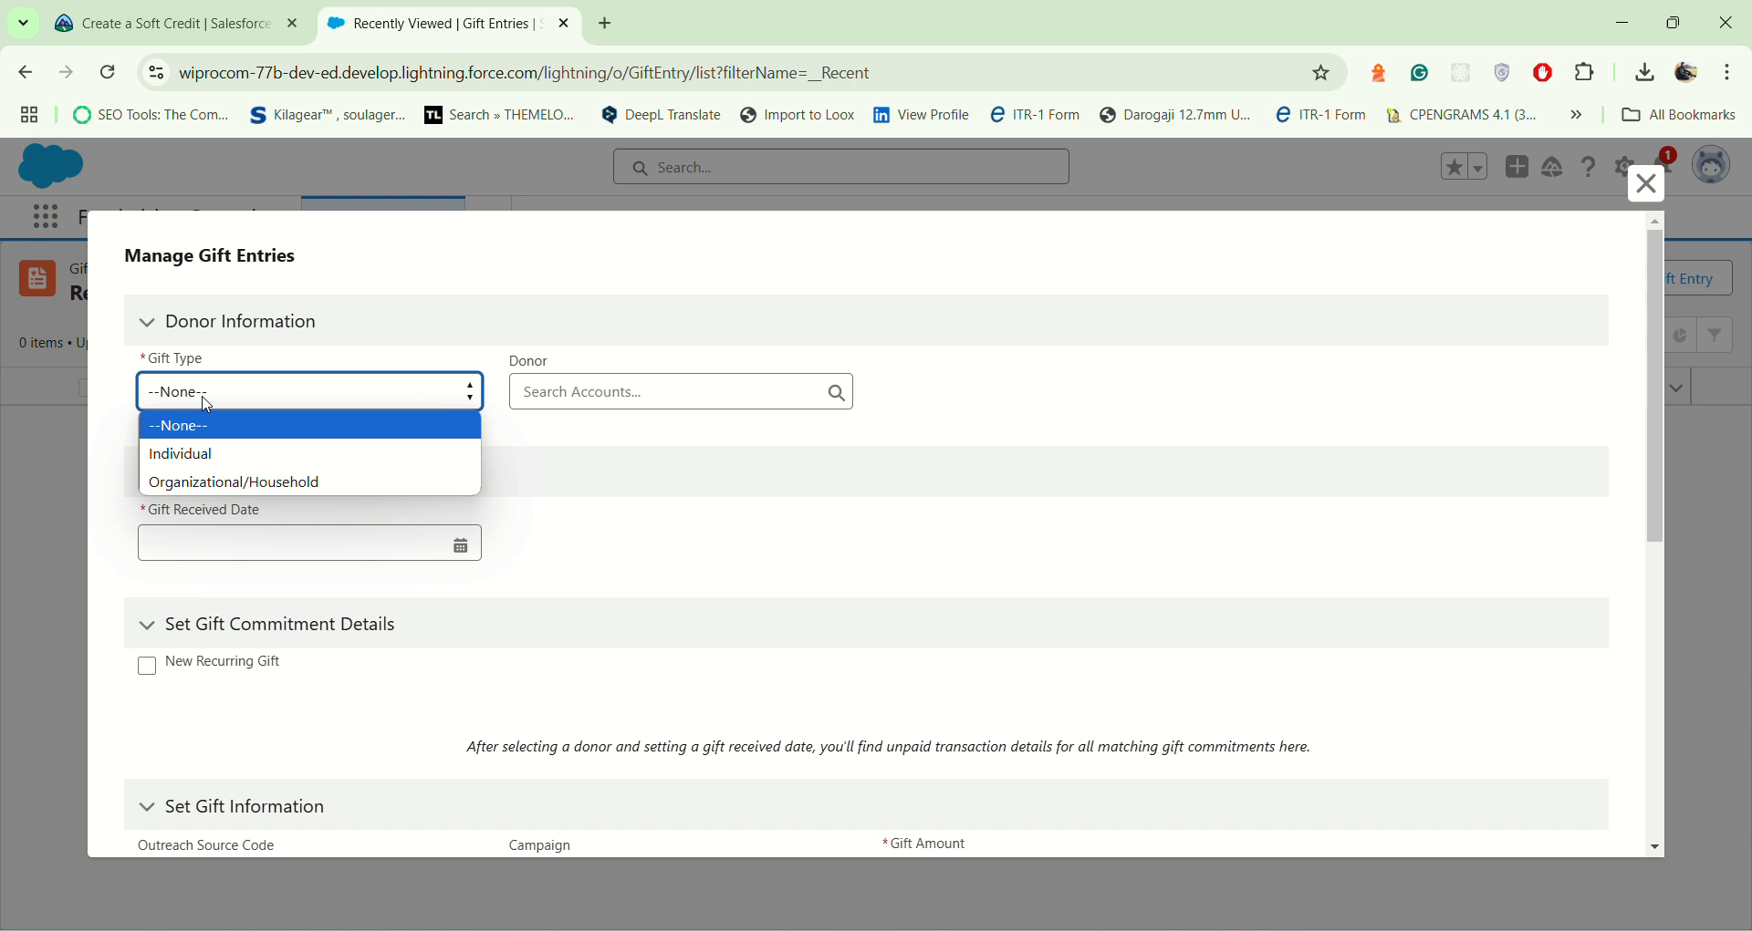
left_click(206, 464)
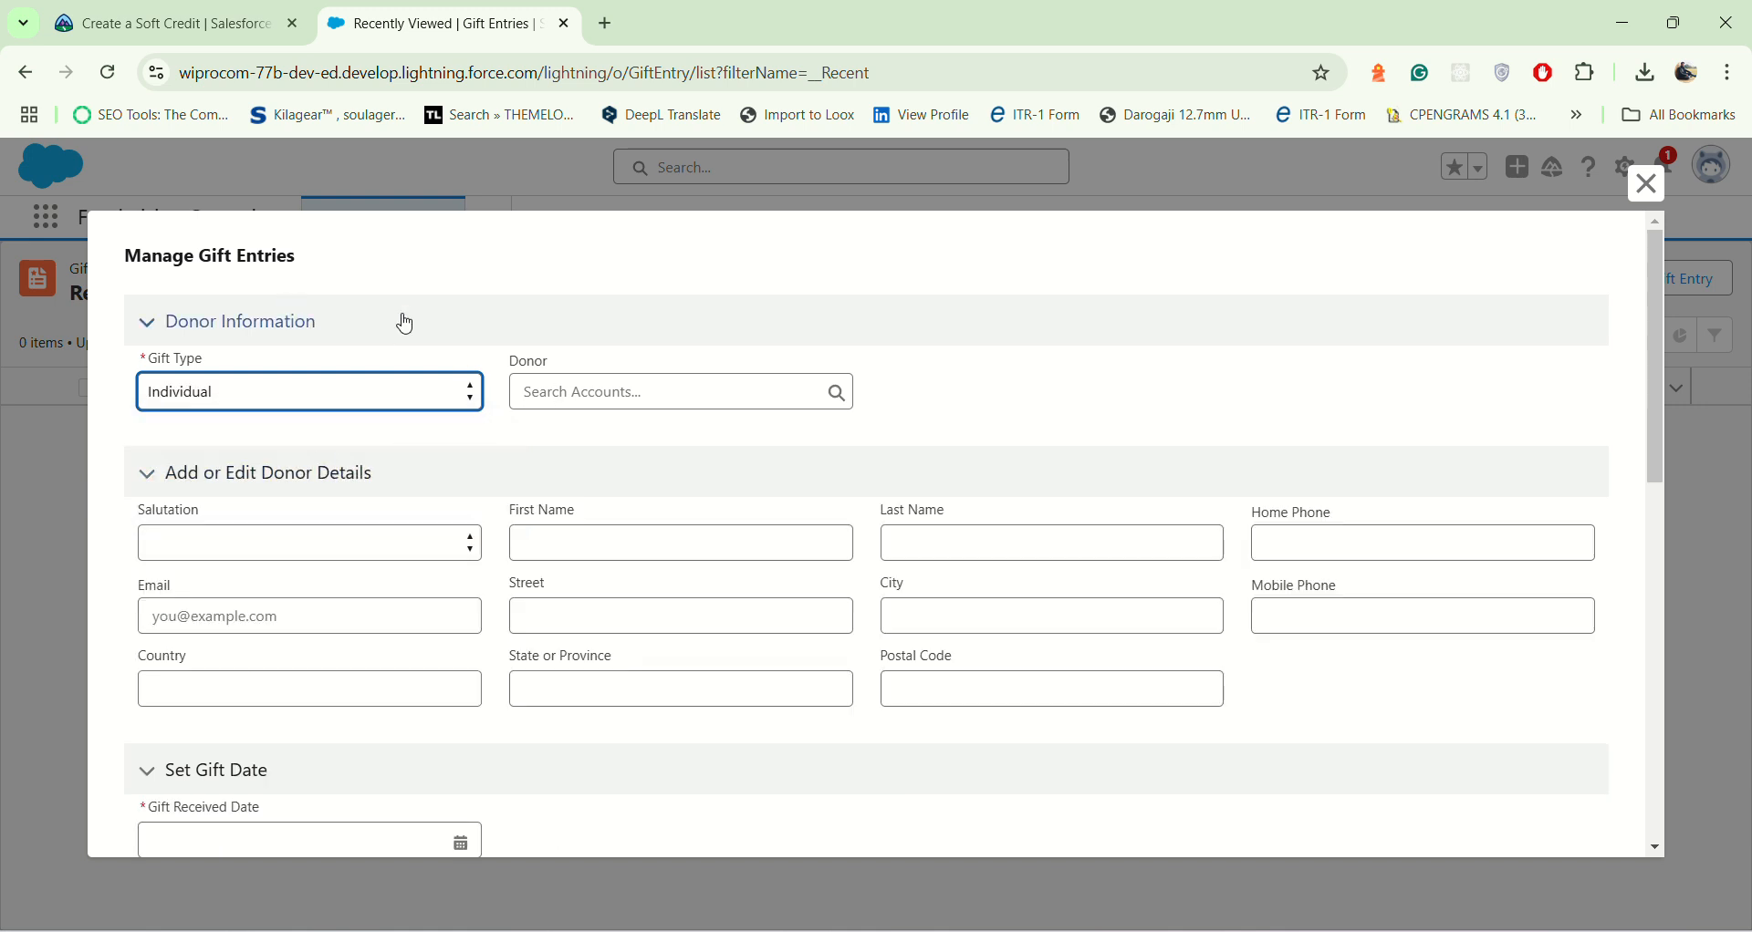
left_click(563, 407)
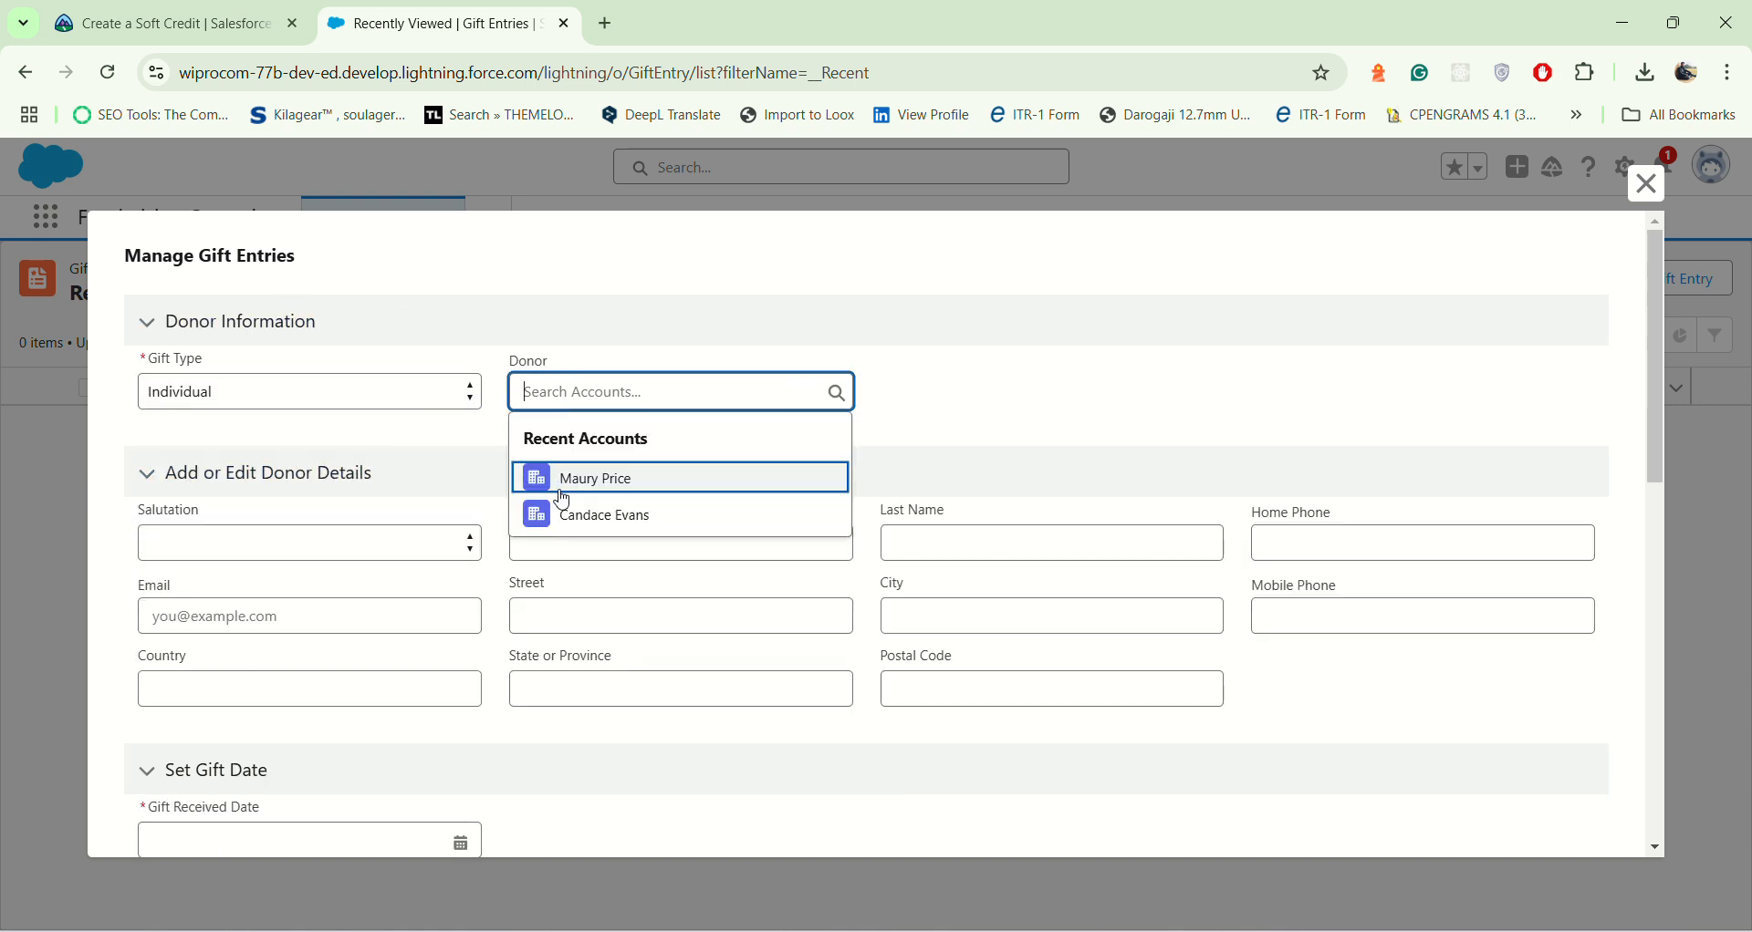
left_click(610, 483)
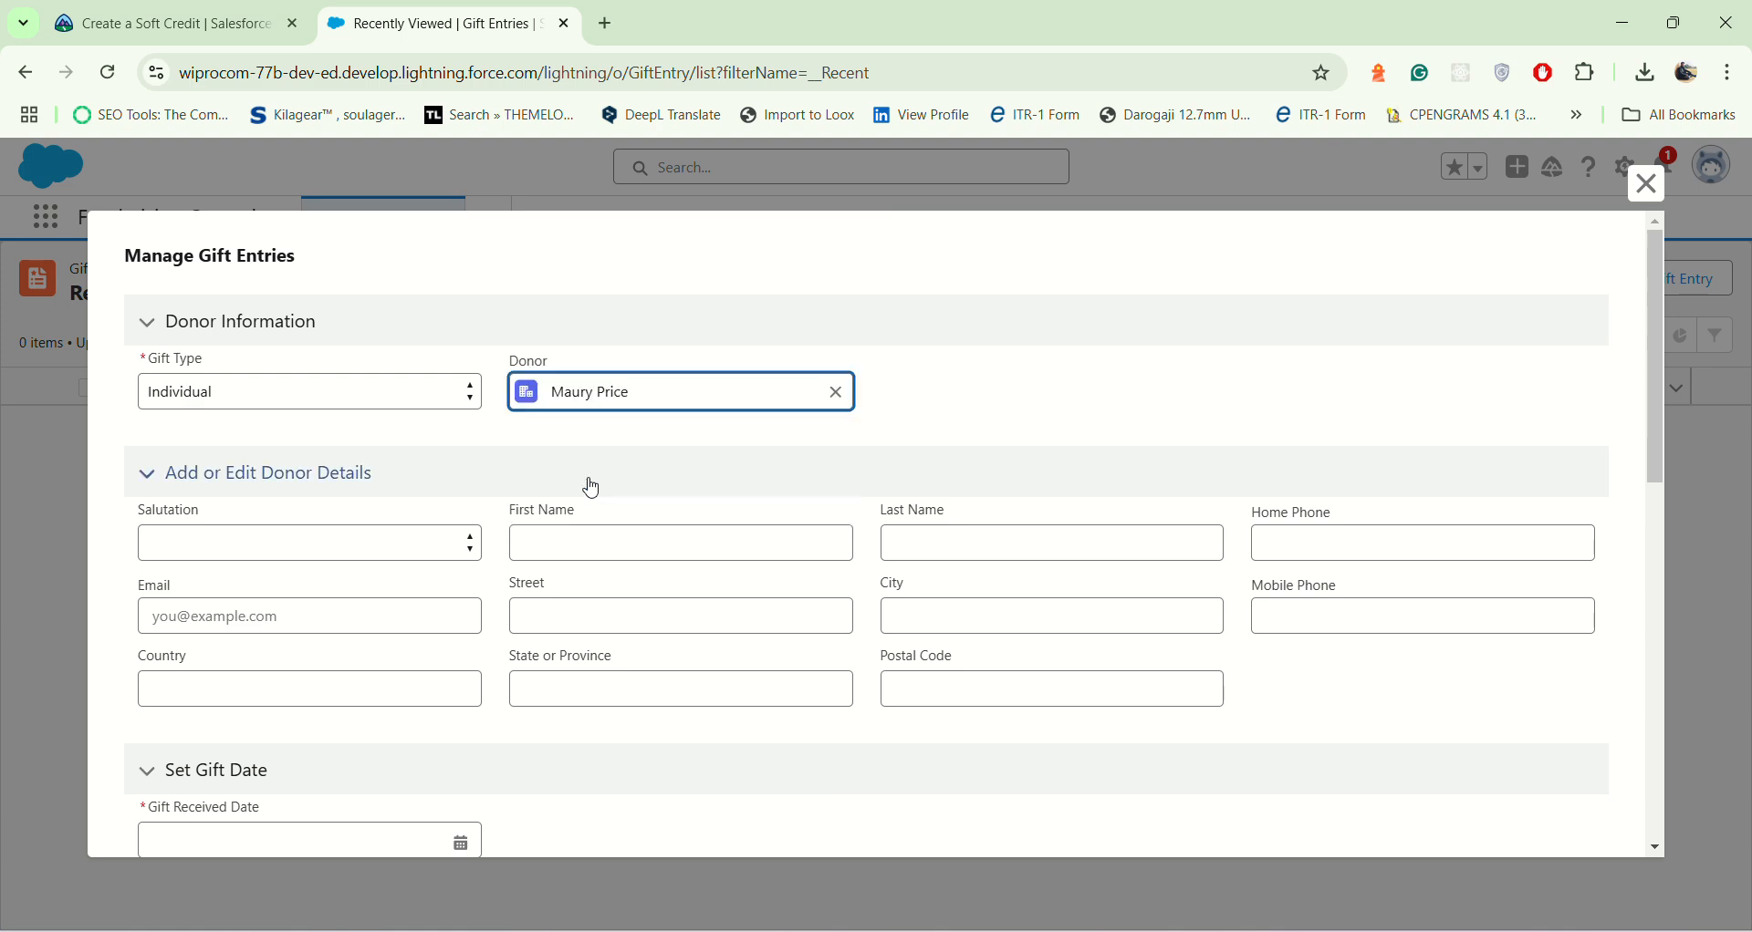
Step: Check the next required gift details in the Trailhead challenge, and return to the gift entry form in a maximized window
left_click(153, 22)
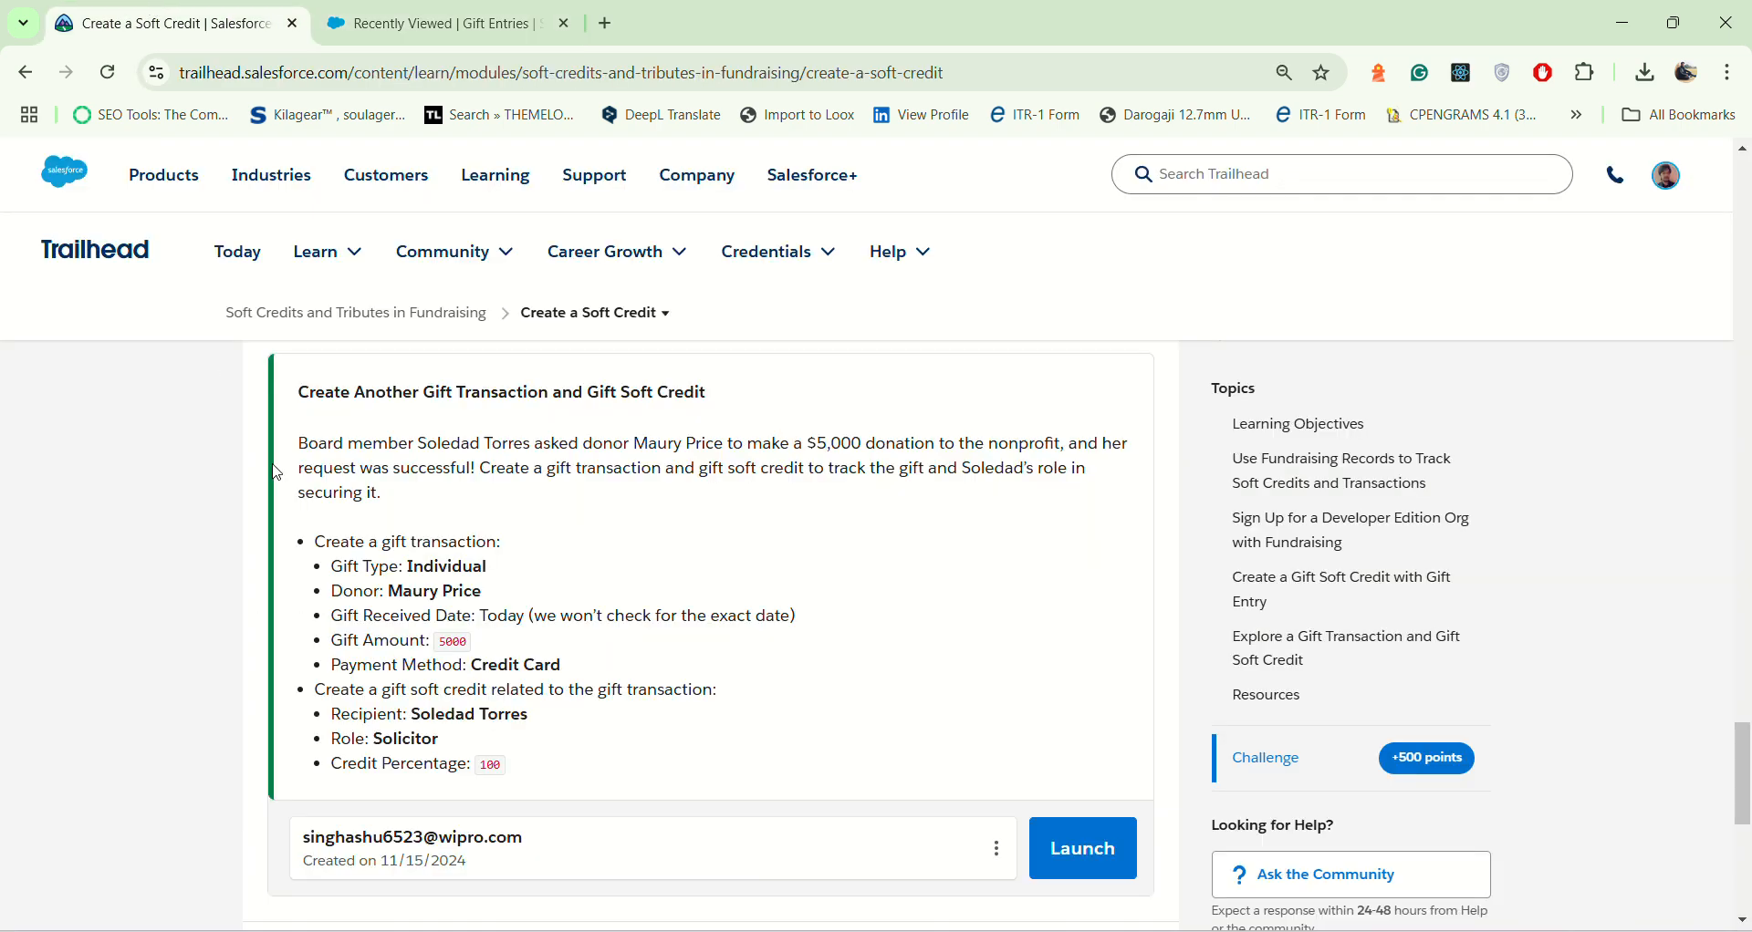
left_click_drag(447, 24, 367, 25)
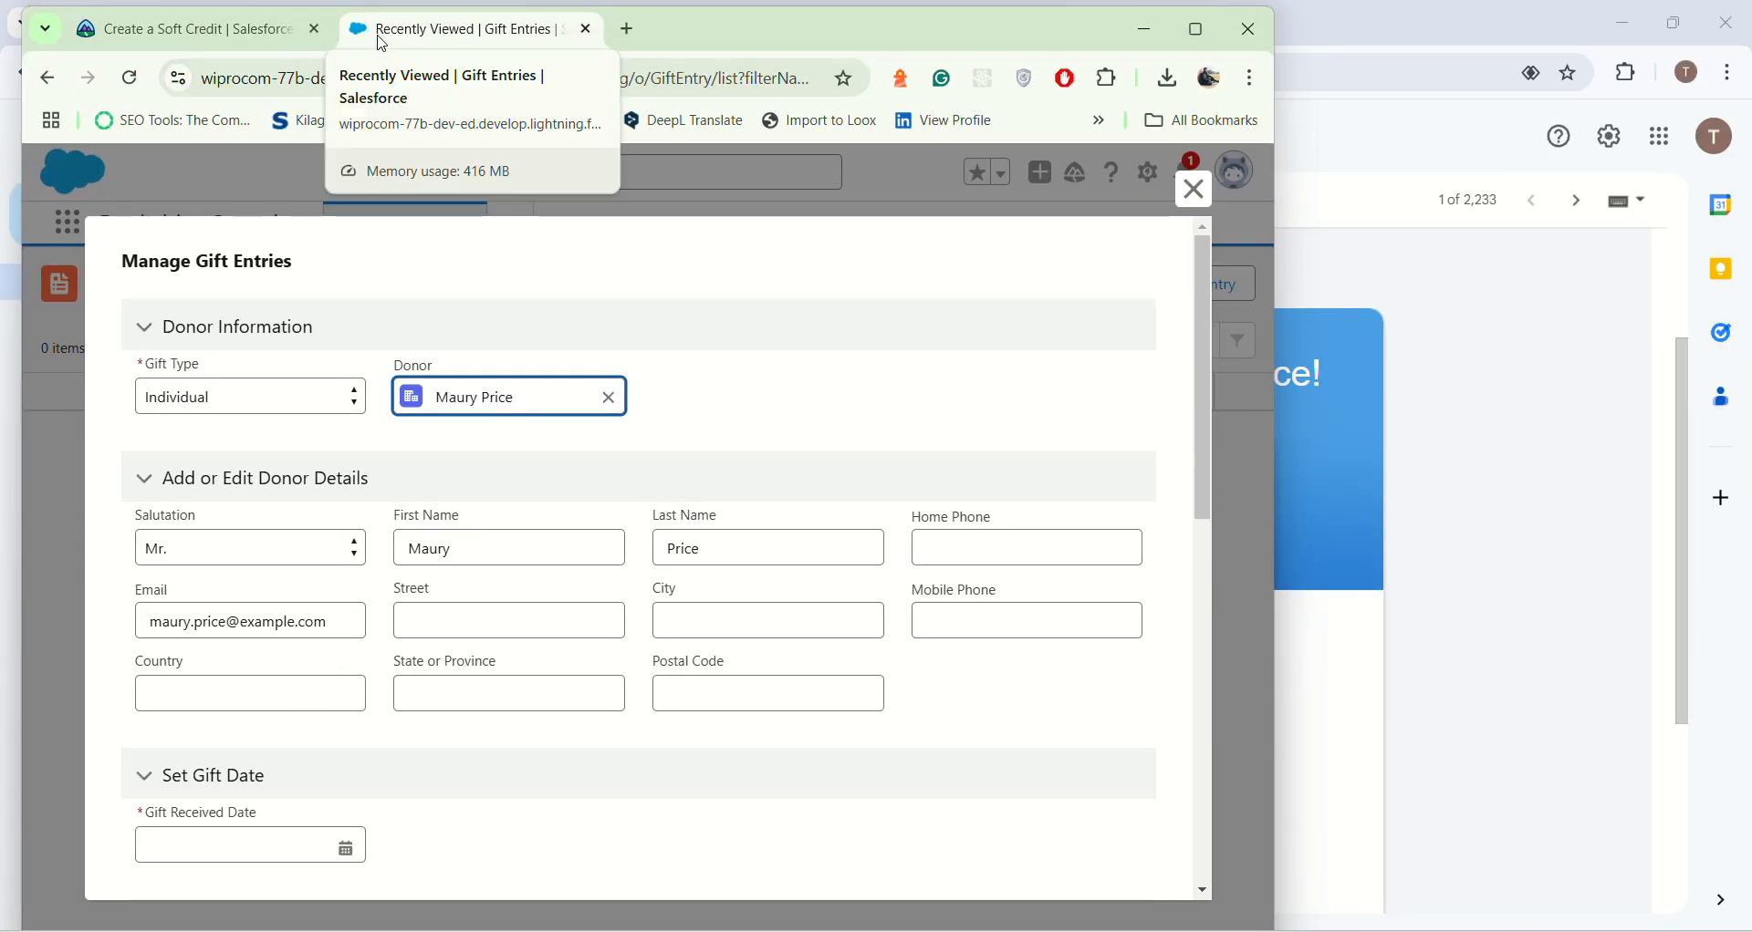
left_click(1197, 29)
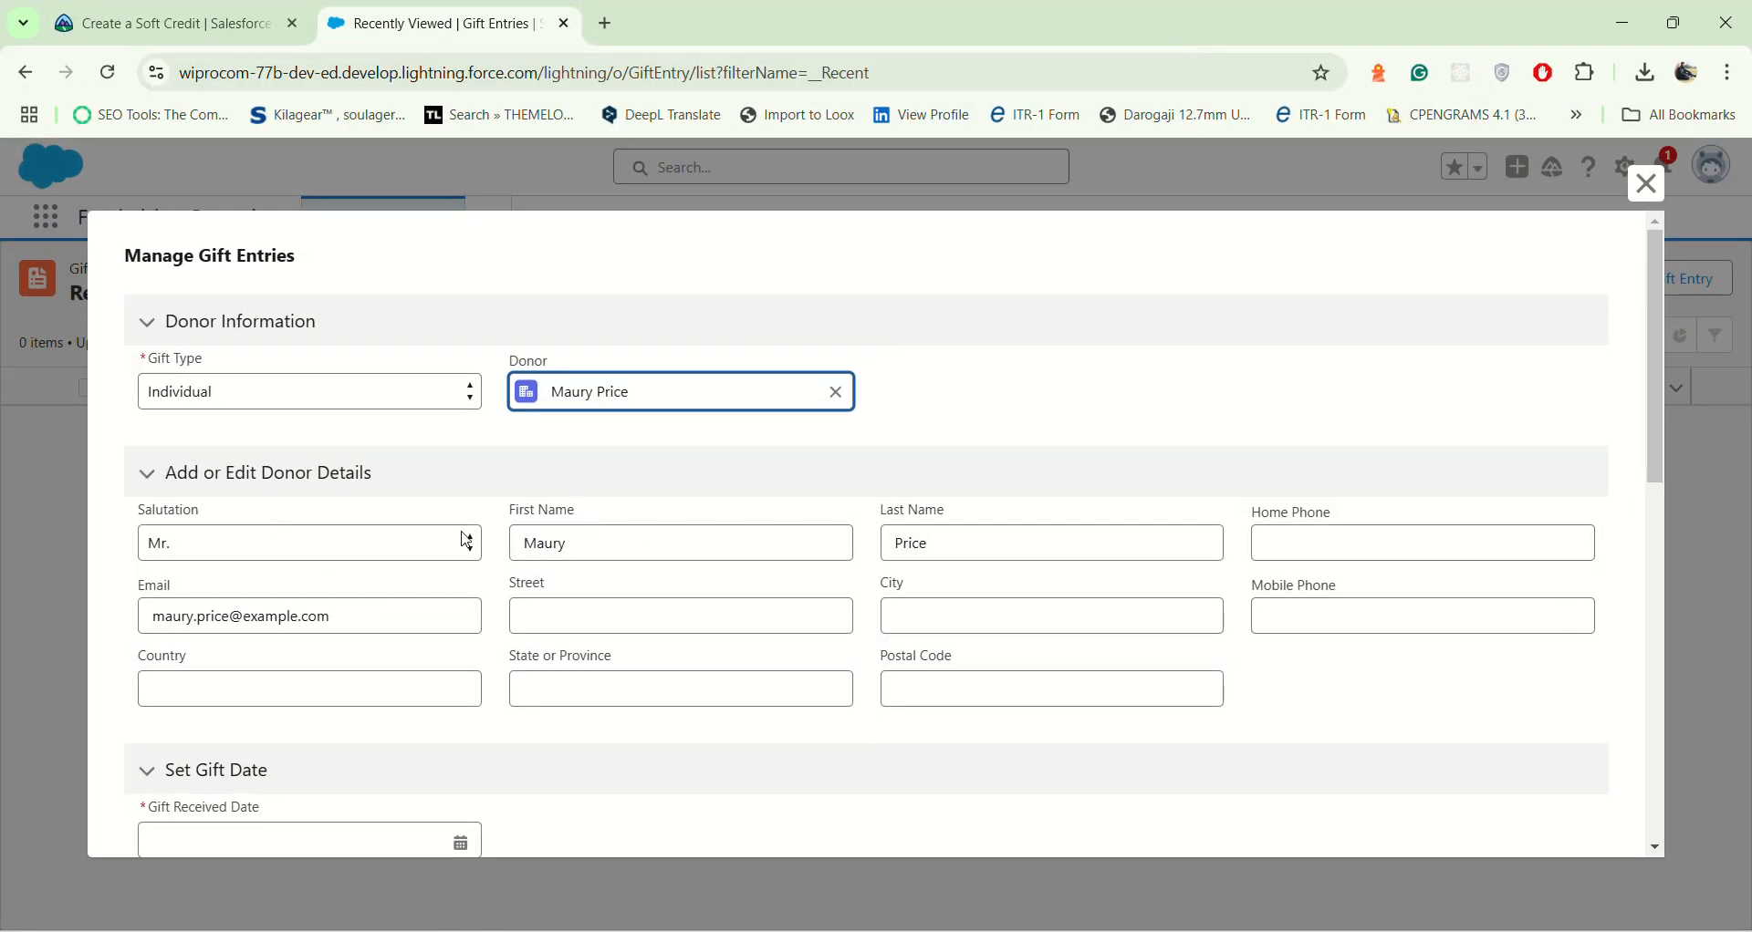
Step: Set the gift received date to 15-Nov-2024 in the new gift entry
scroll(458, 555, "down", 1)
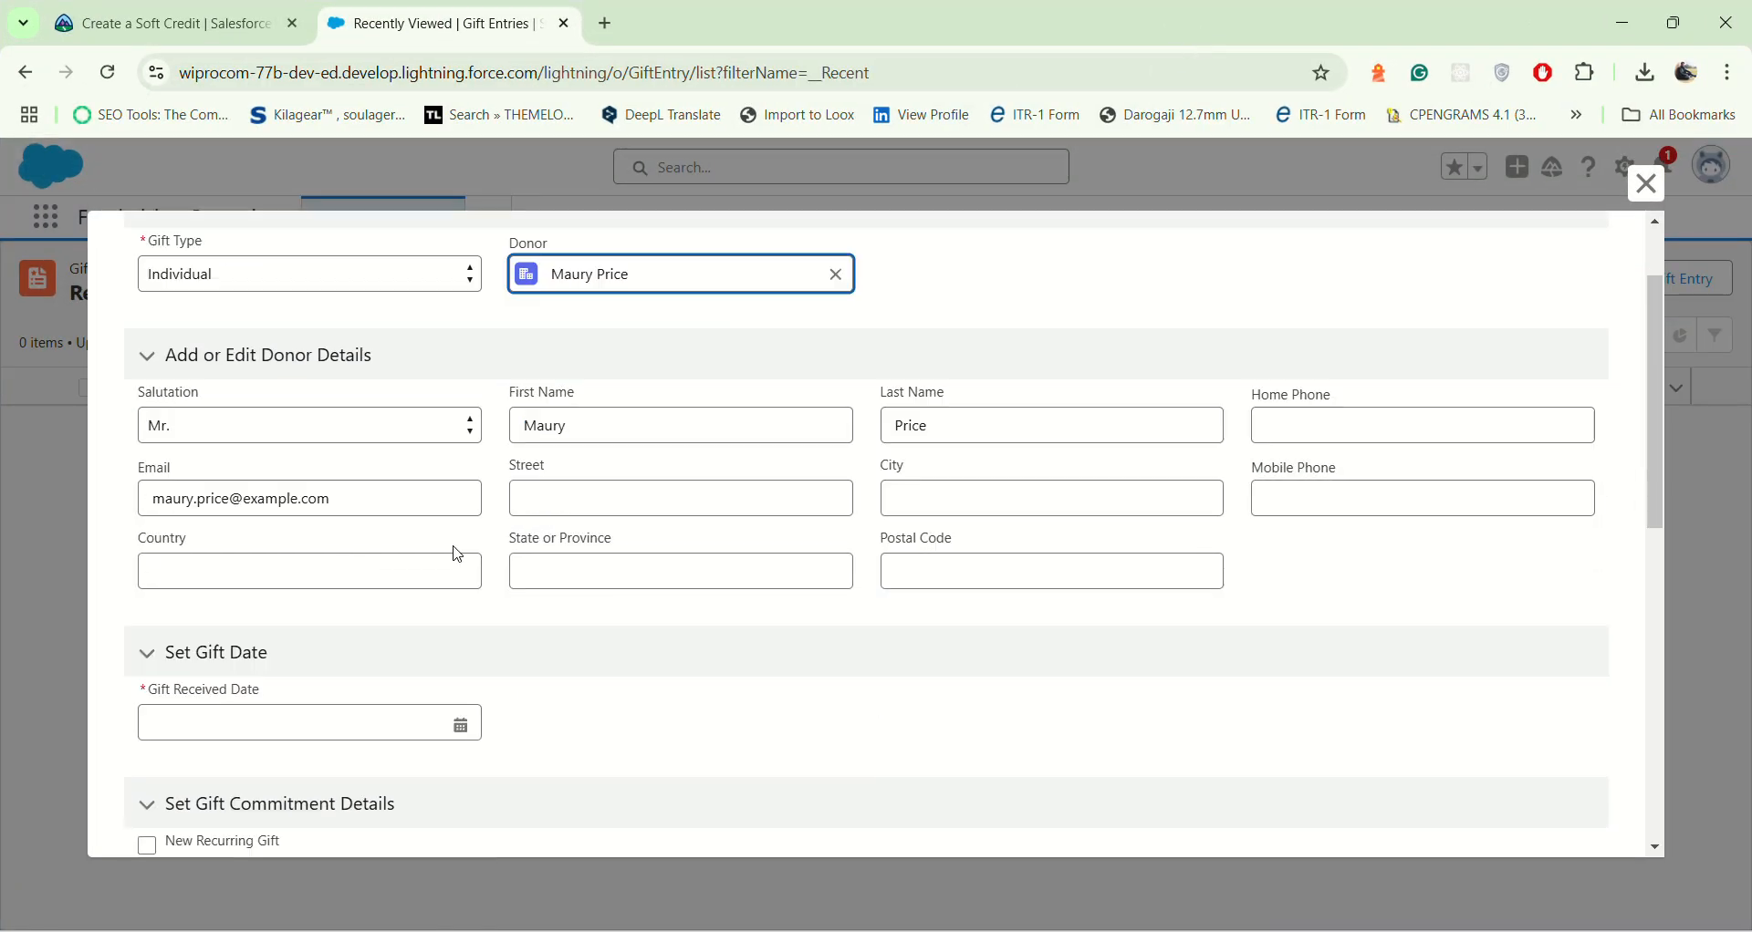
left_click(334, 725)
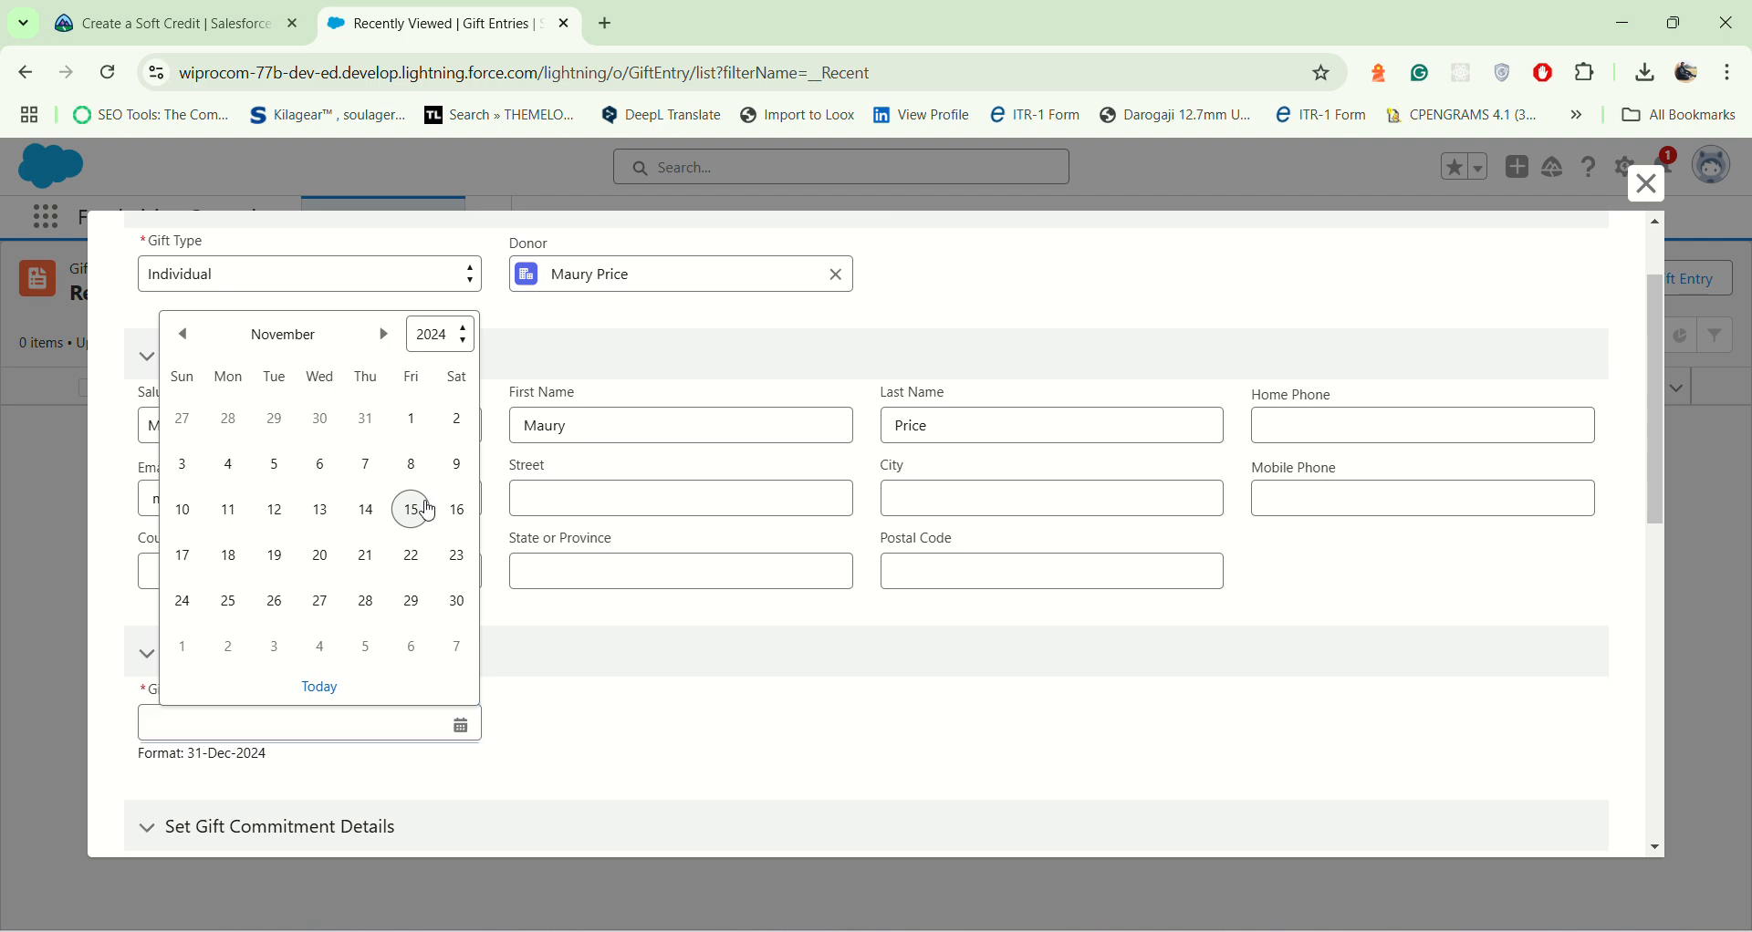
left_click(421, 505)
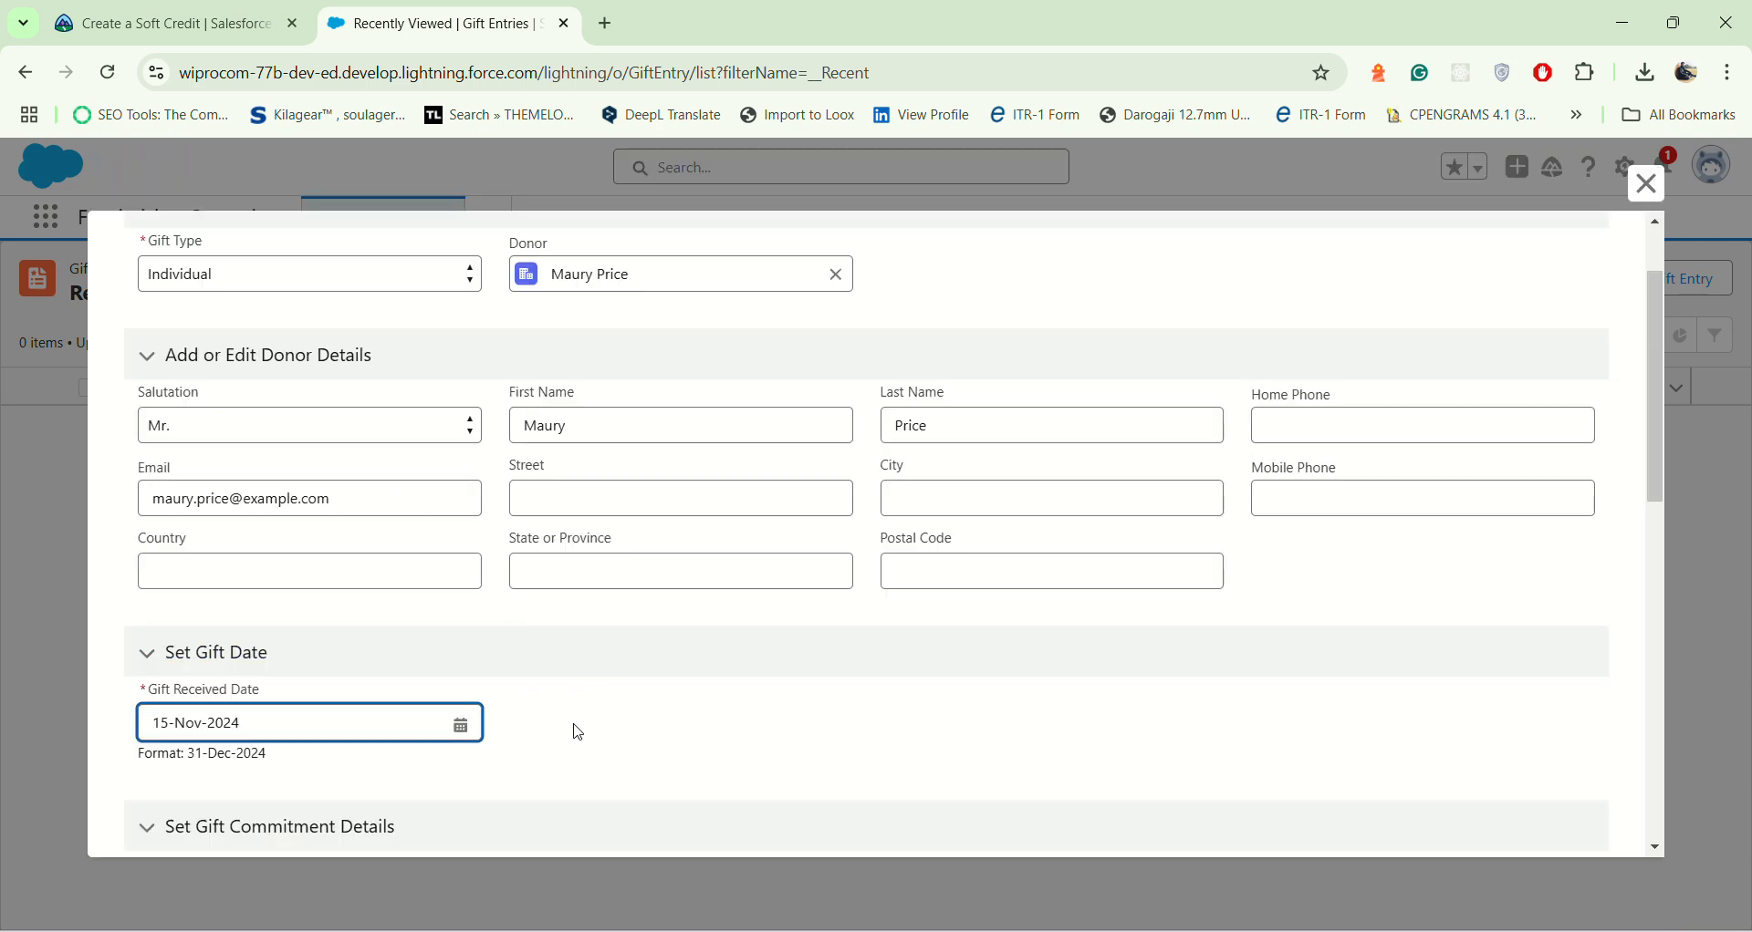
Step: Copy the gift amount 5000 from the Trailhead challenge and enter it as the Gift Amount in the Salesforce gift entry
scroll(579, 732, "down", 3)
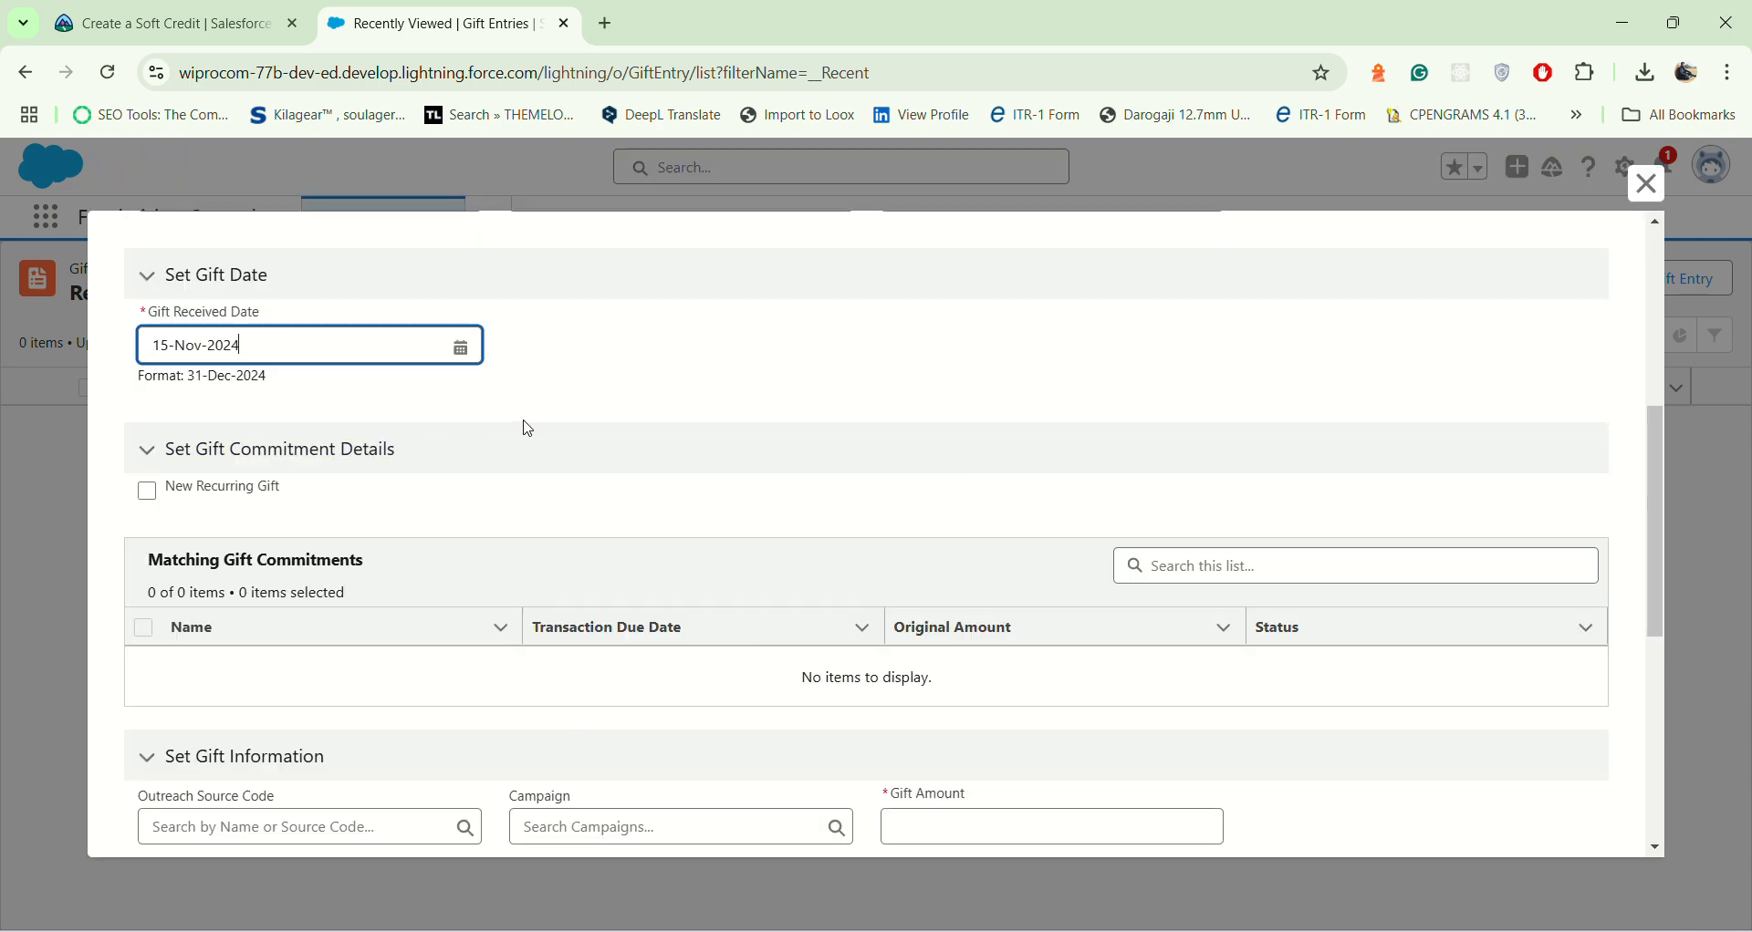
scroll(563, 407, "down", 3)
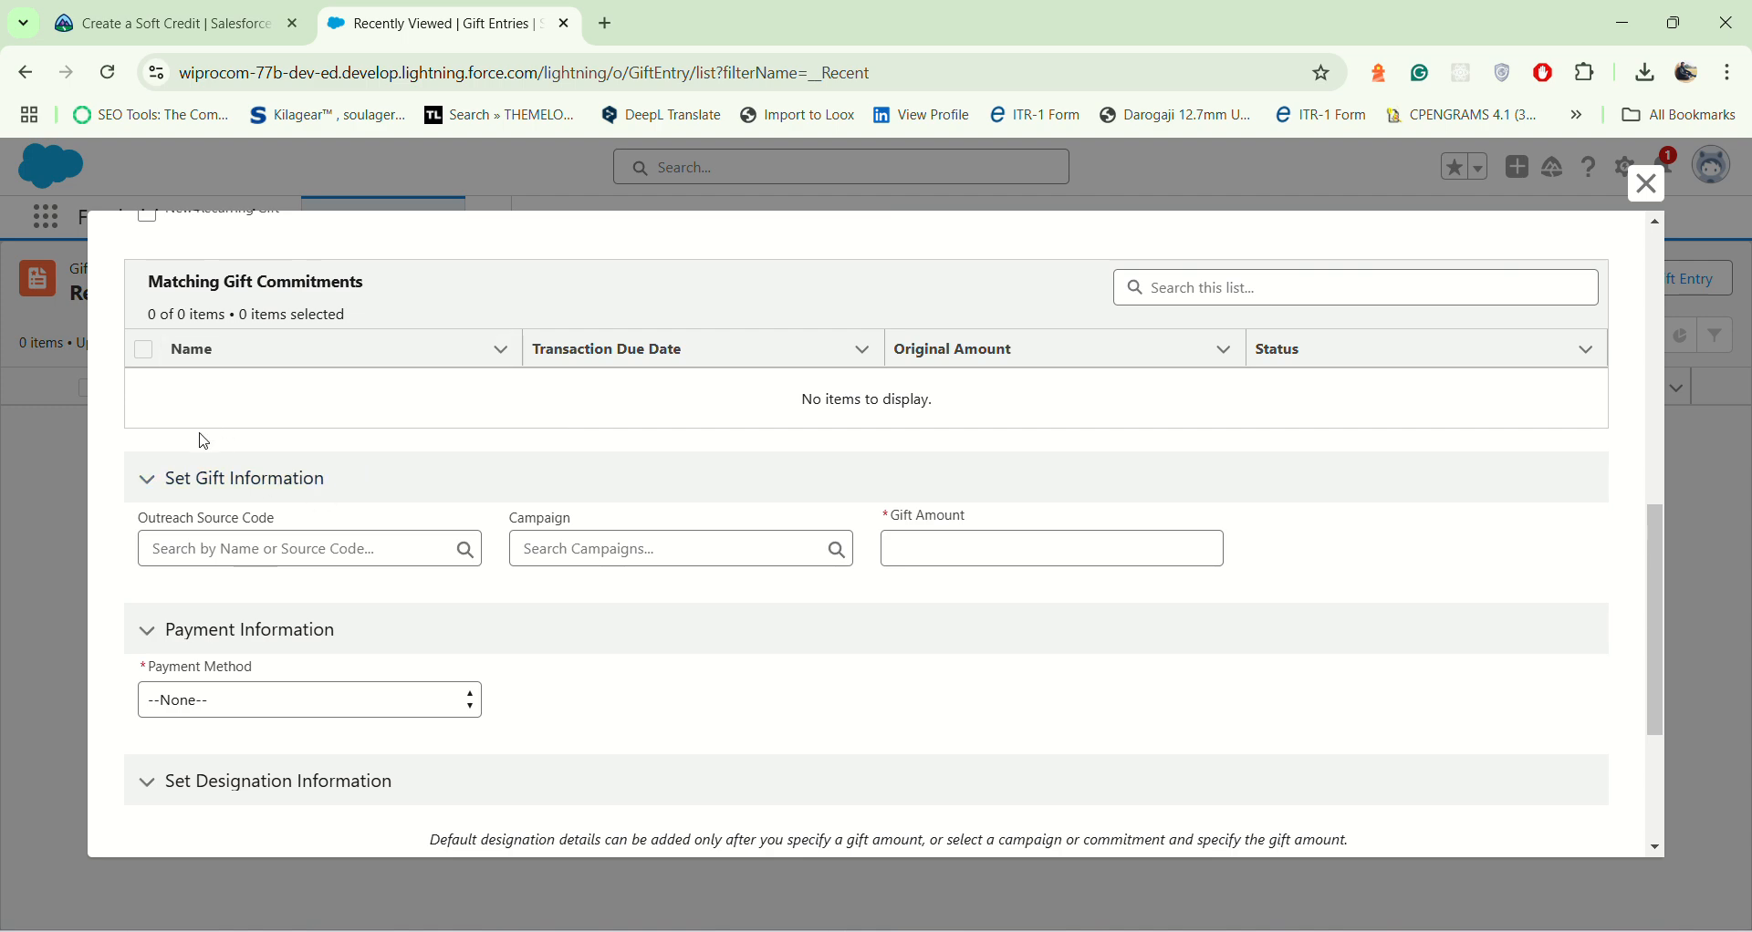
left_click(116, 13)
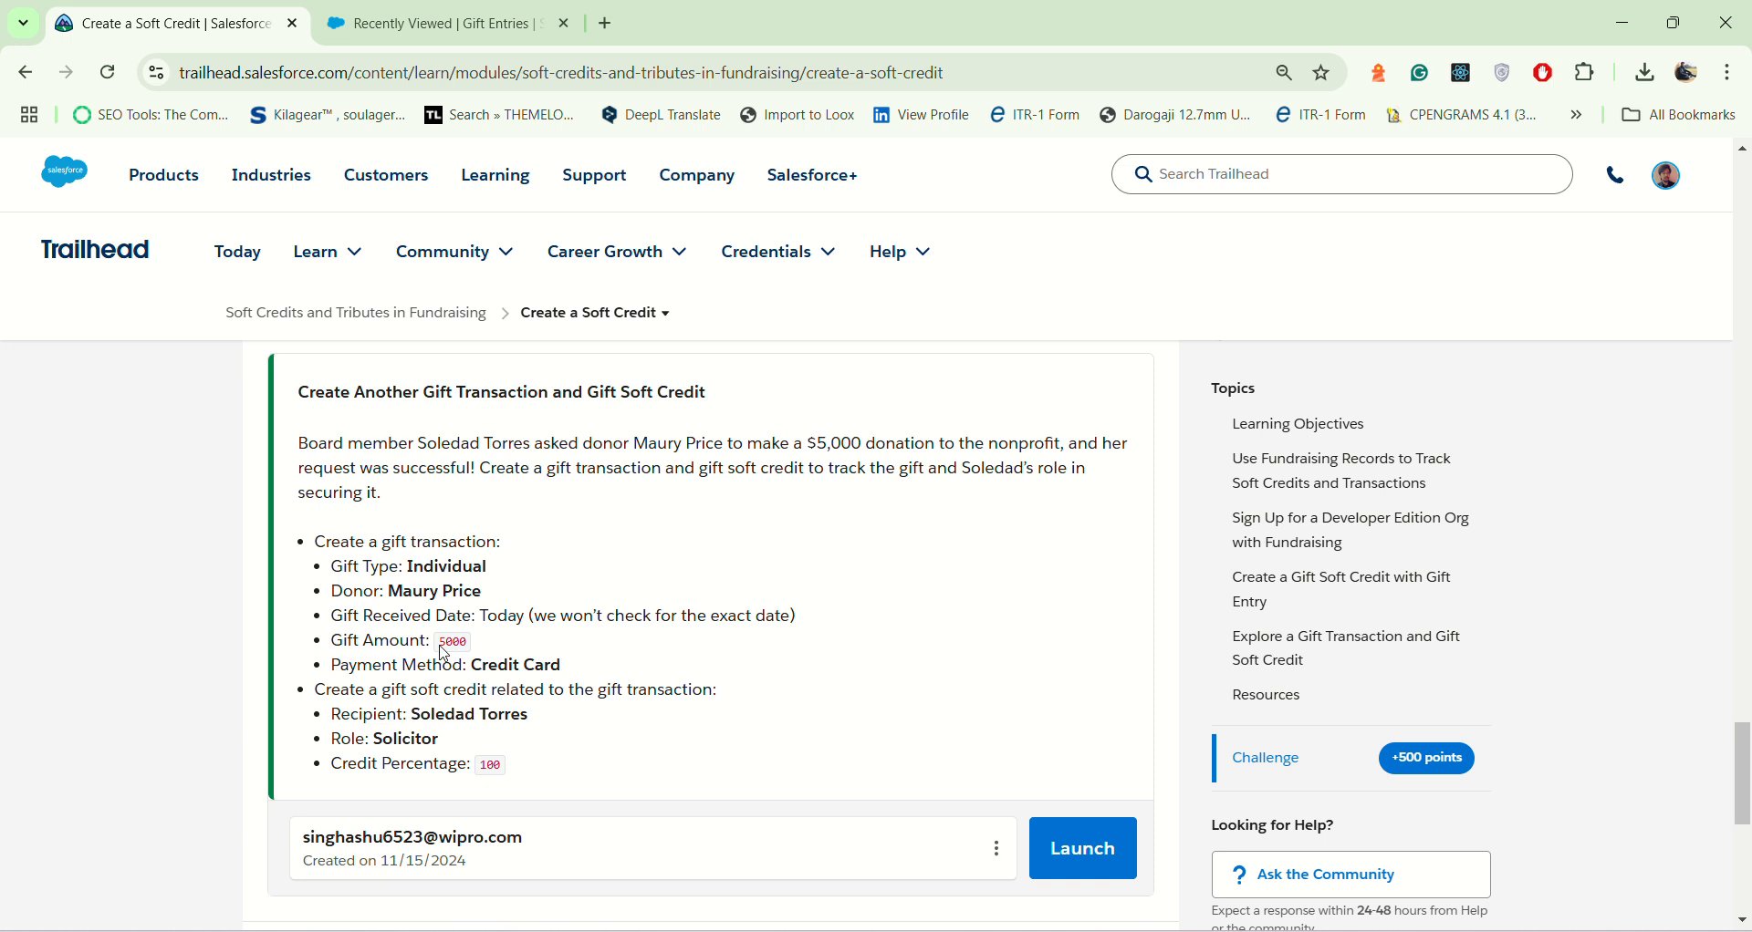
left_click_drag(440, 645, 476, 647)
key("ctrl+c")
left_click(454, 20)
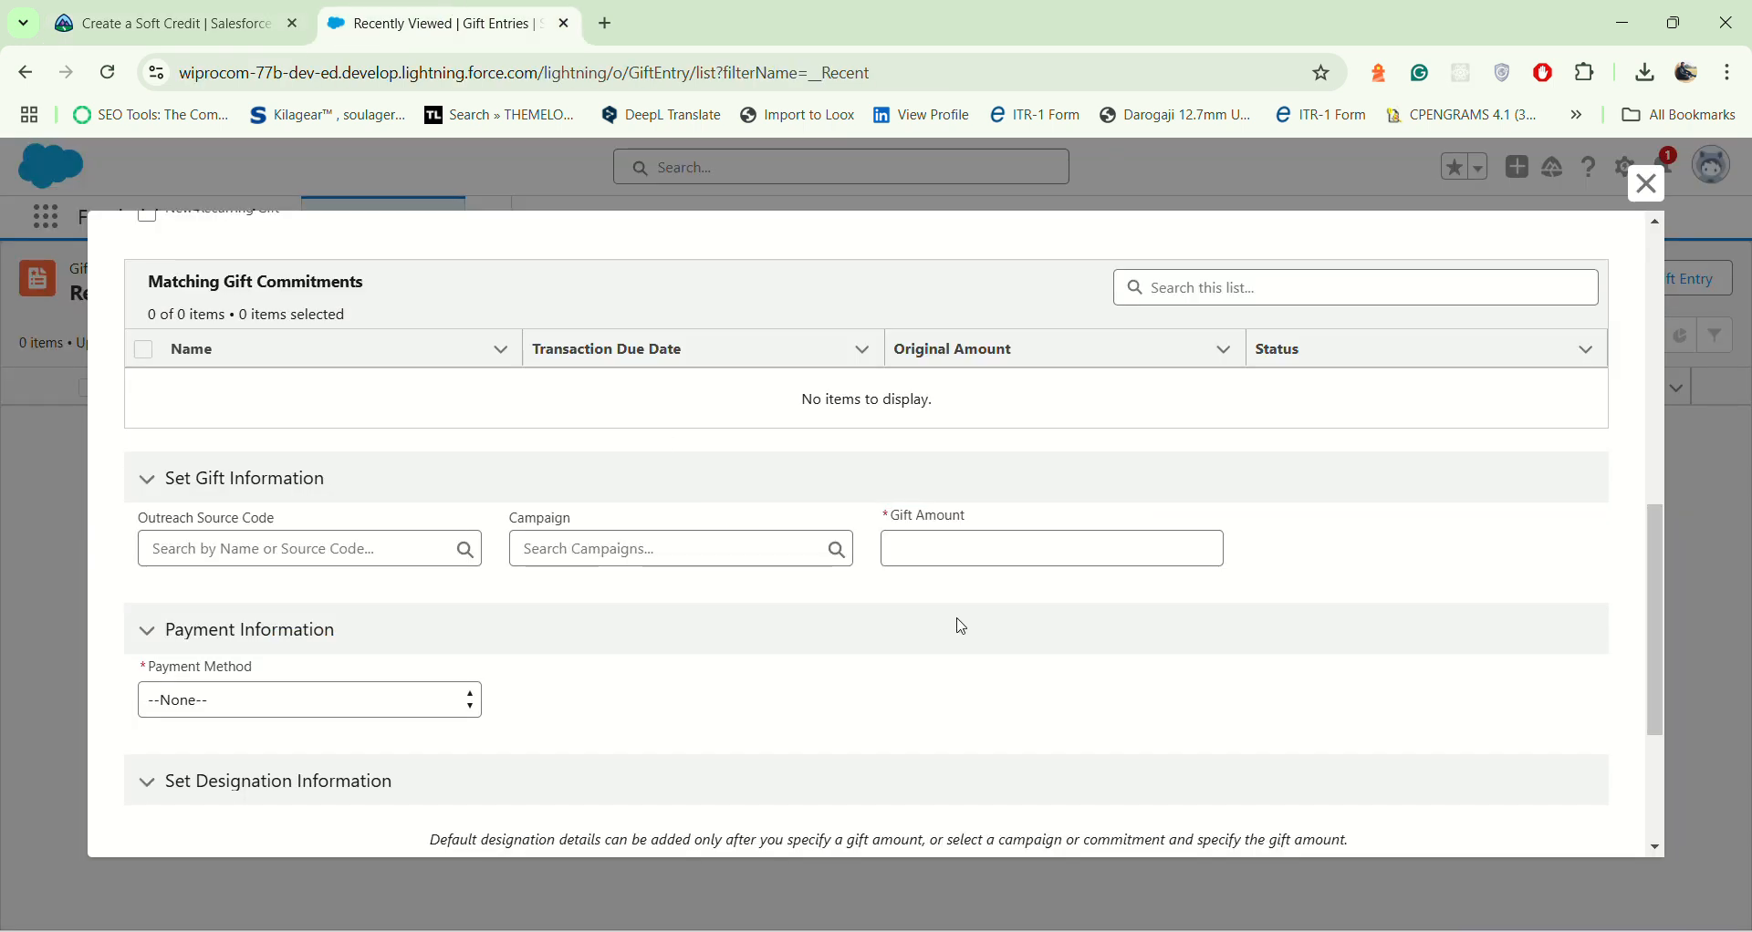
left_click(1045, 543)
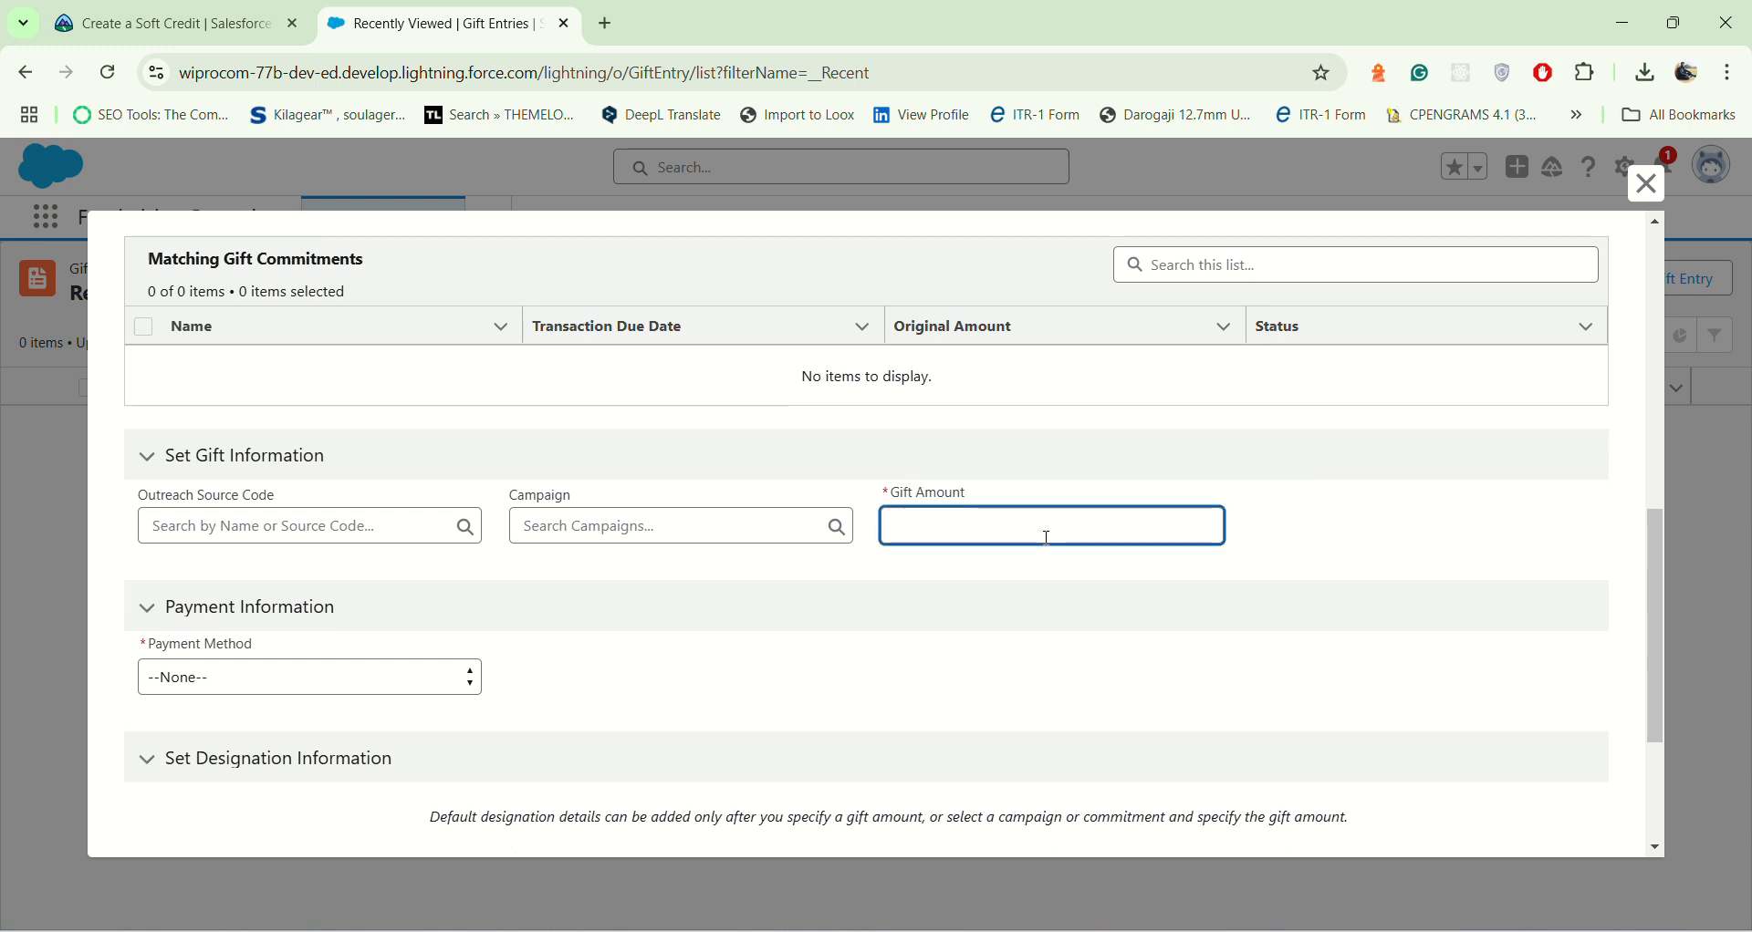
key("ctrl+v")
Step: Set the gift entry's payment method to Credit Card, keeping the Payment Information section expanded
left_click(727, 628)
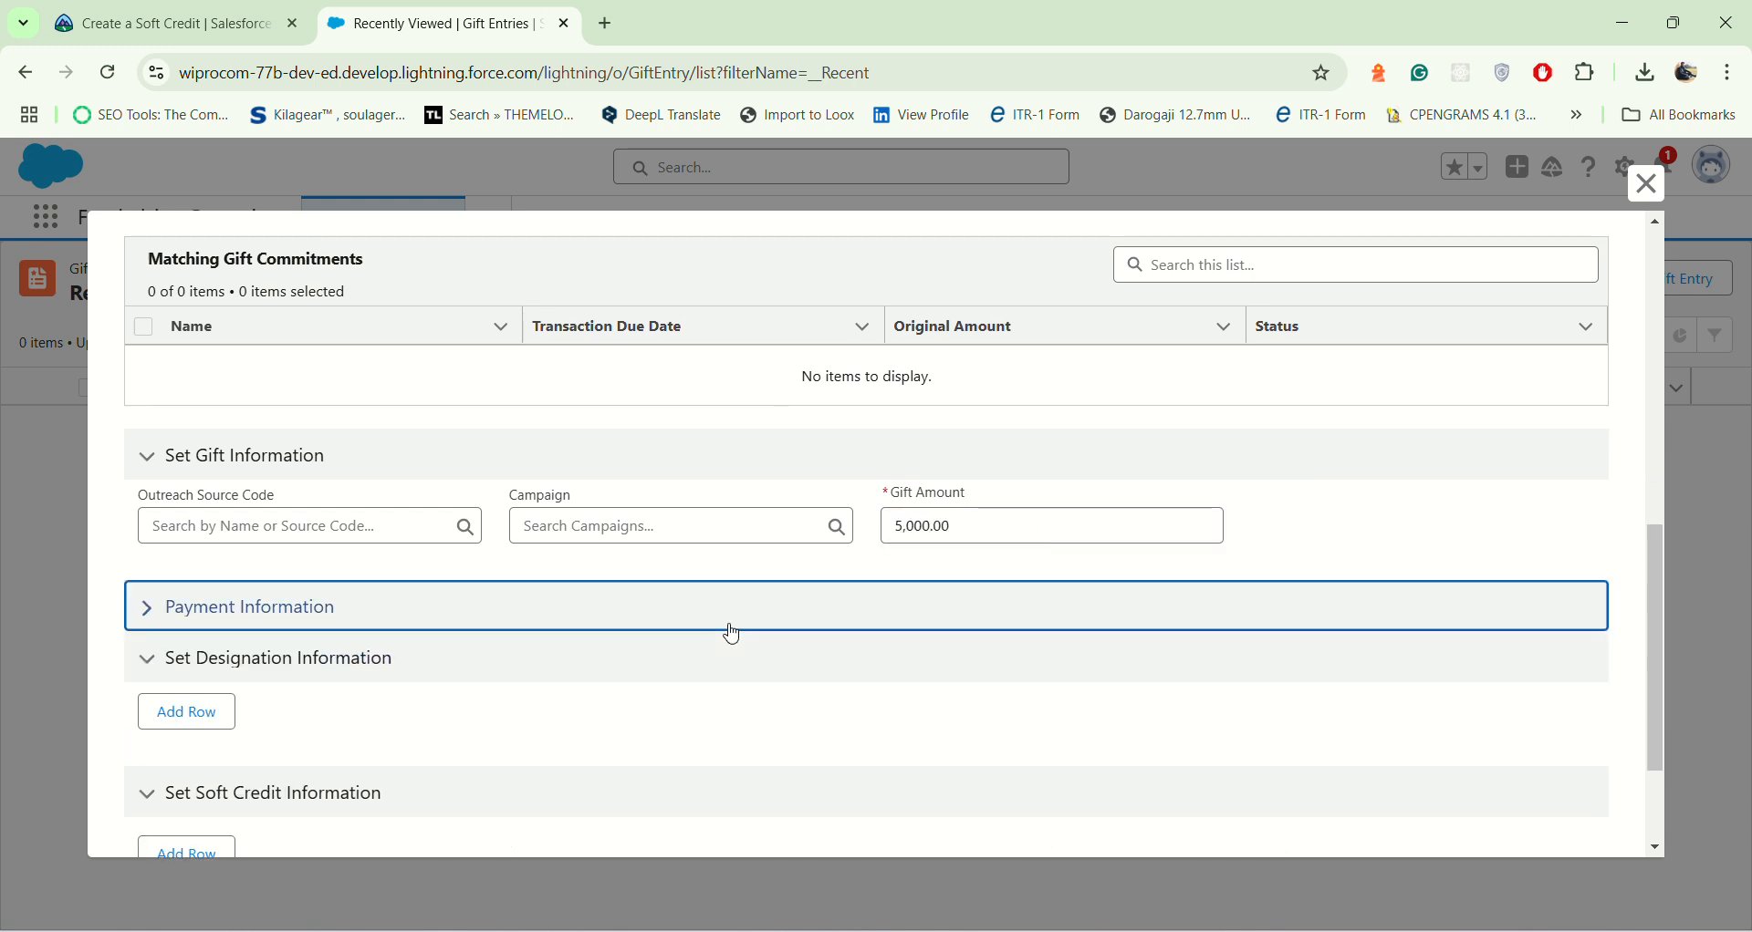
left_click(359, 617)
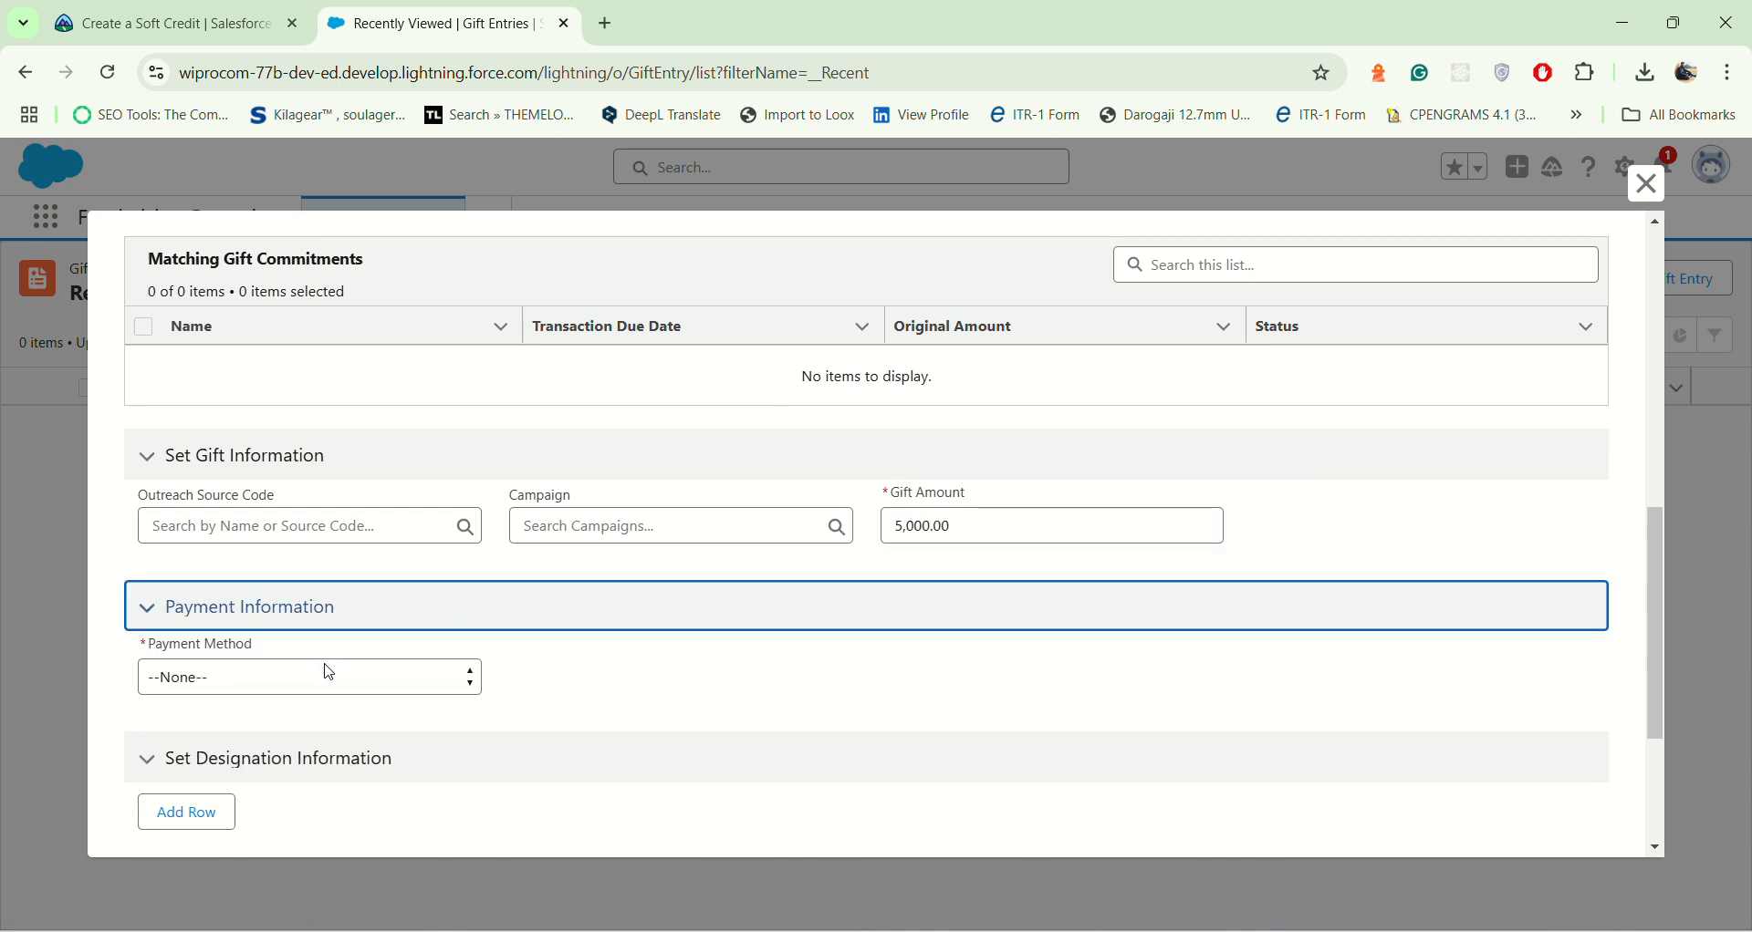
left_click(314, 682)
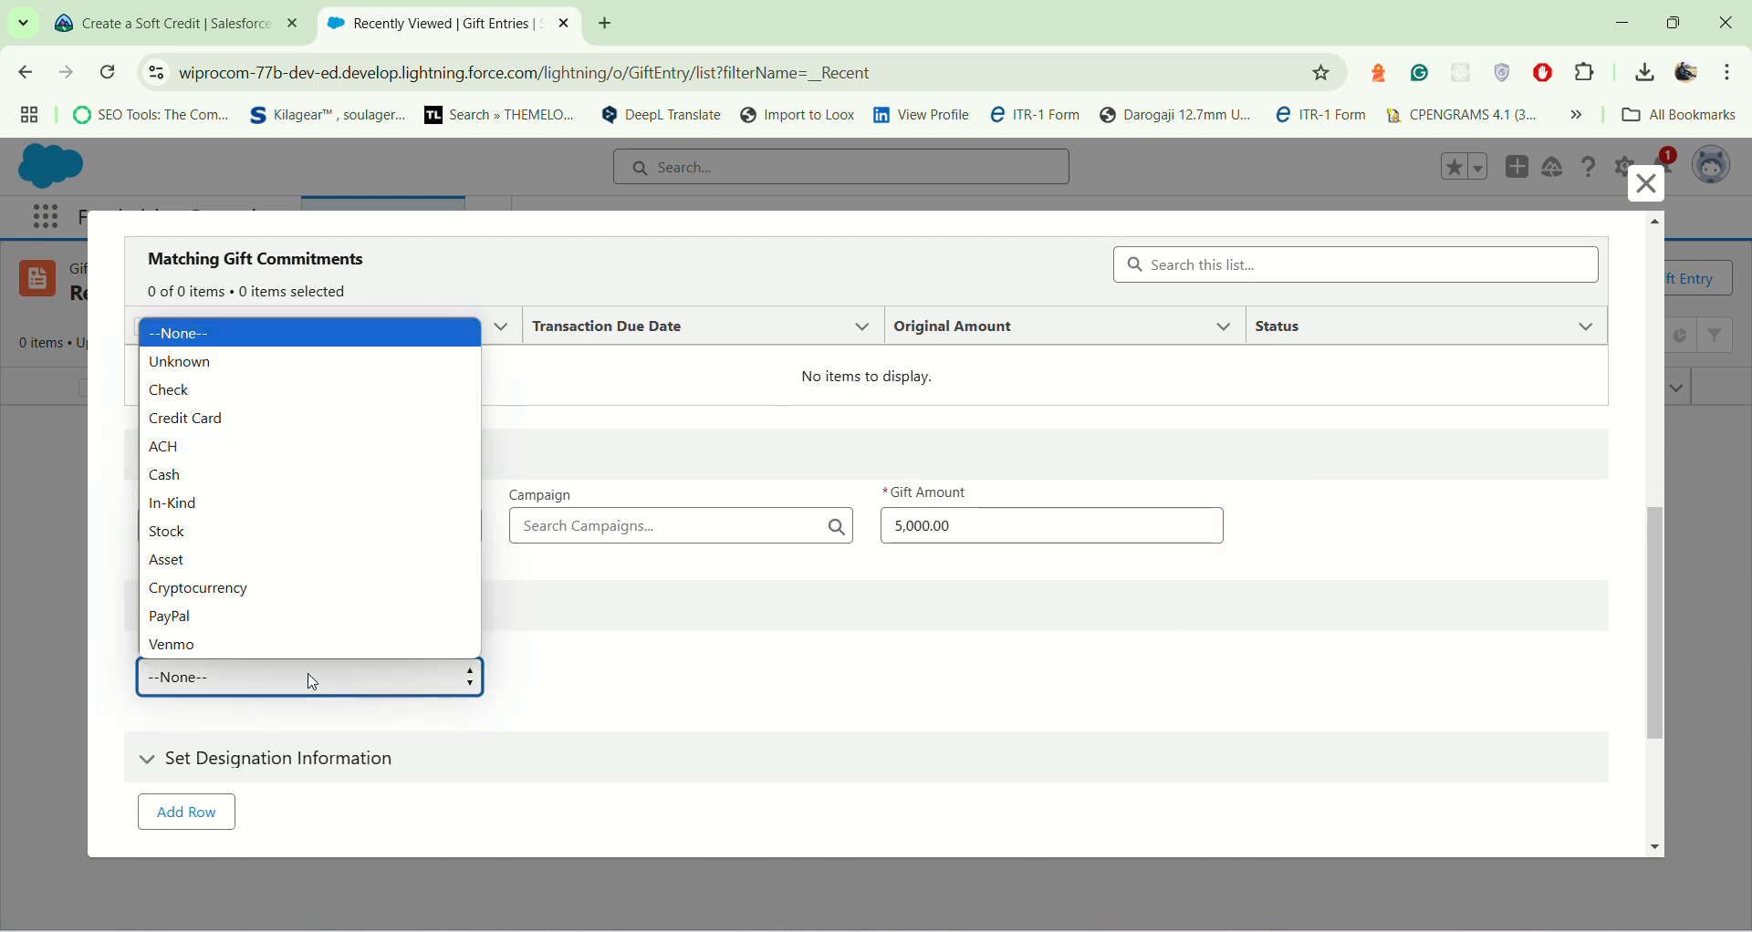
left_click(275, 438)
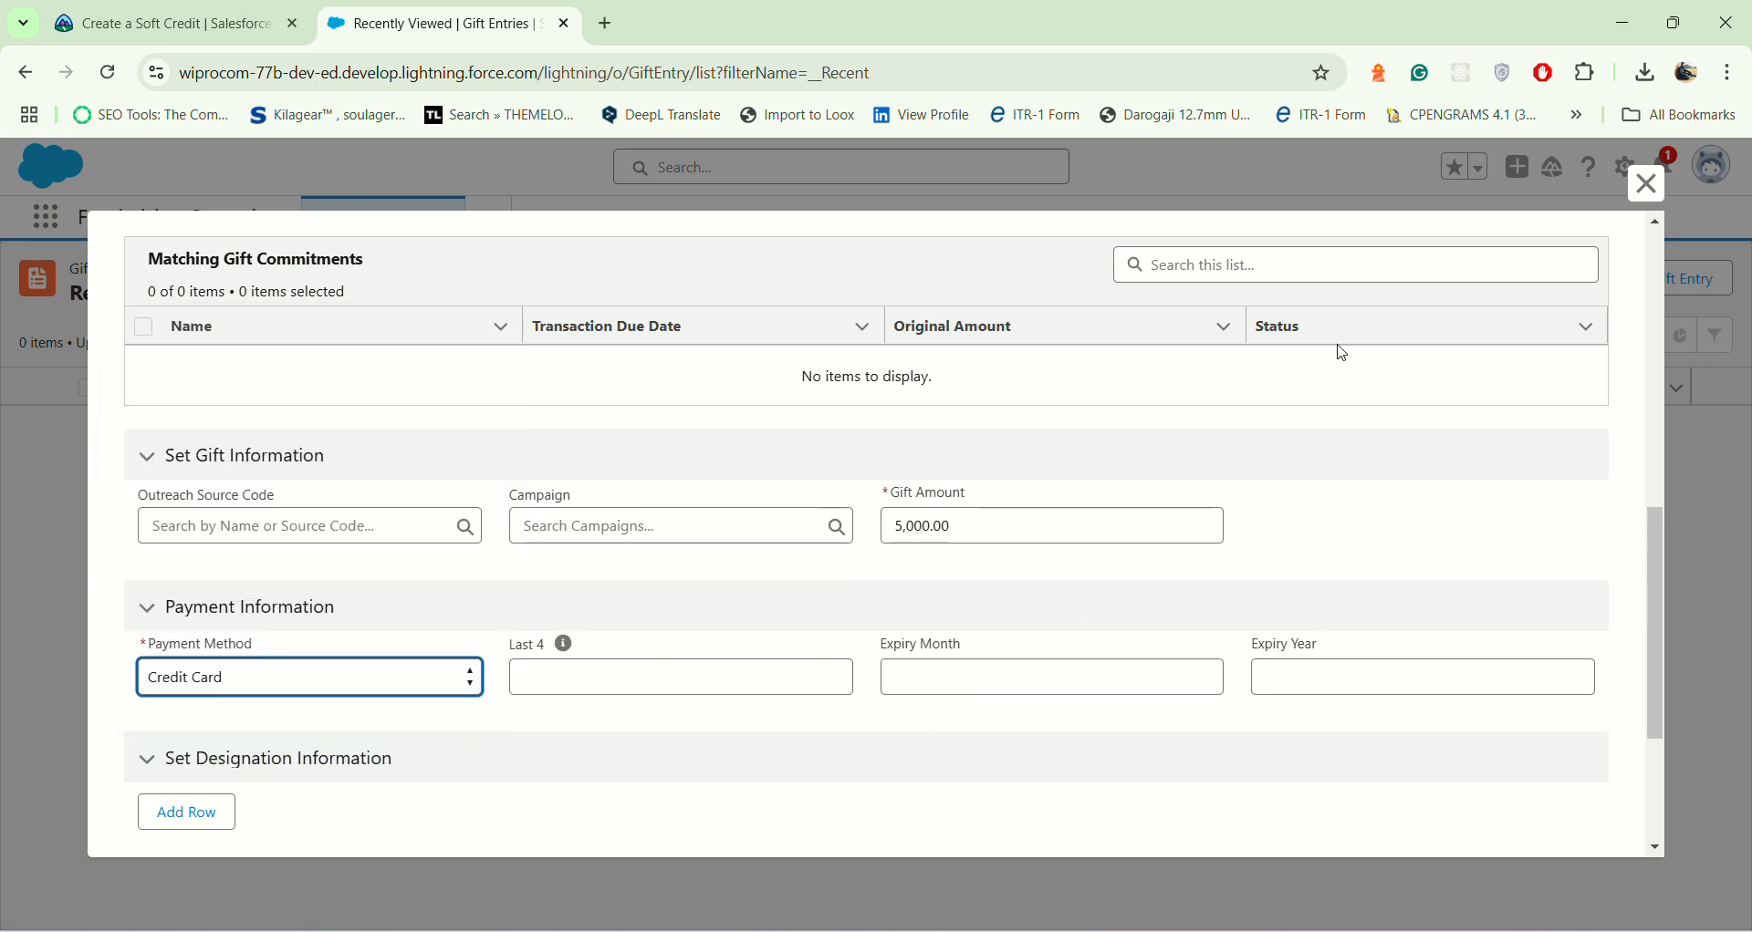
Step: Add a soft credit row to the gift entry and check the required soft credit details in the Trailhead challenge
left_click_drag(1656, 666, 1678, 815)
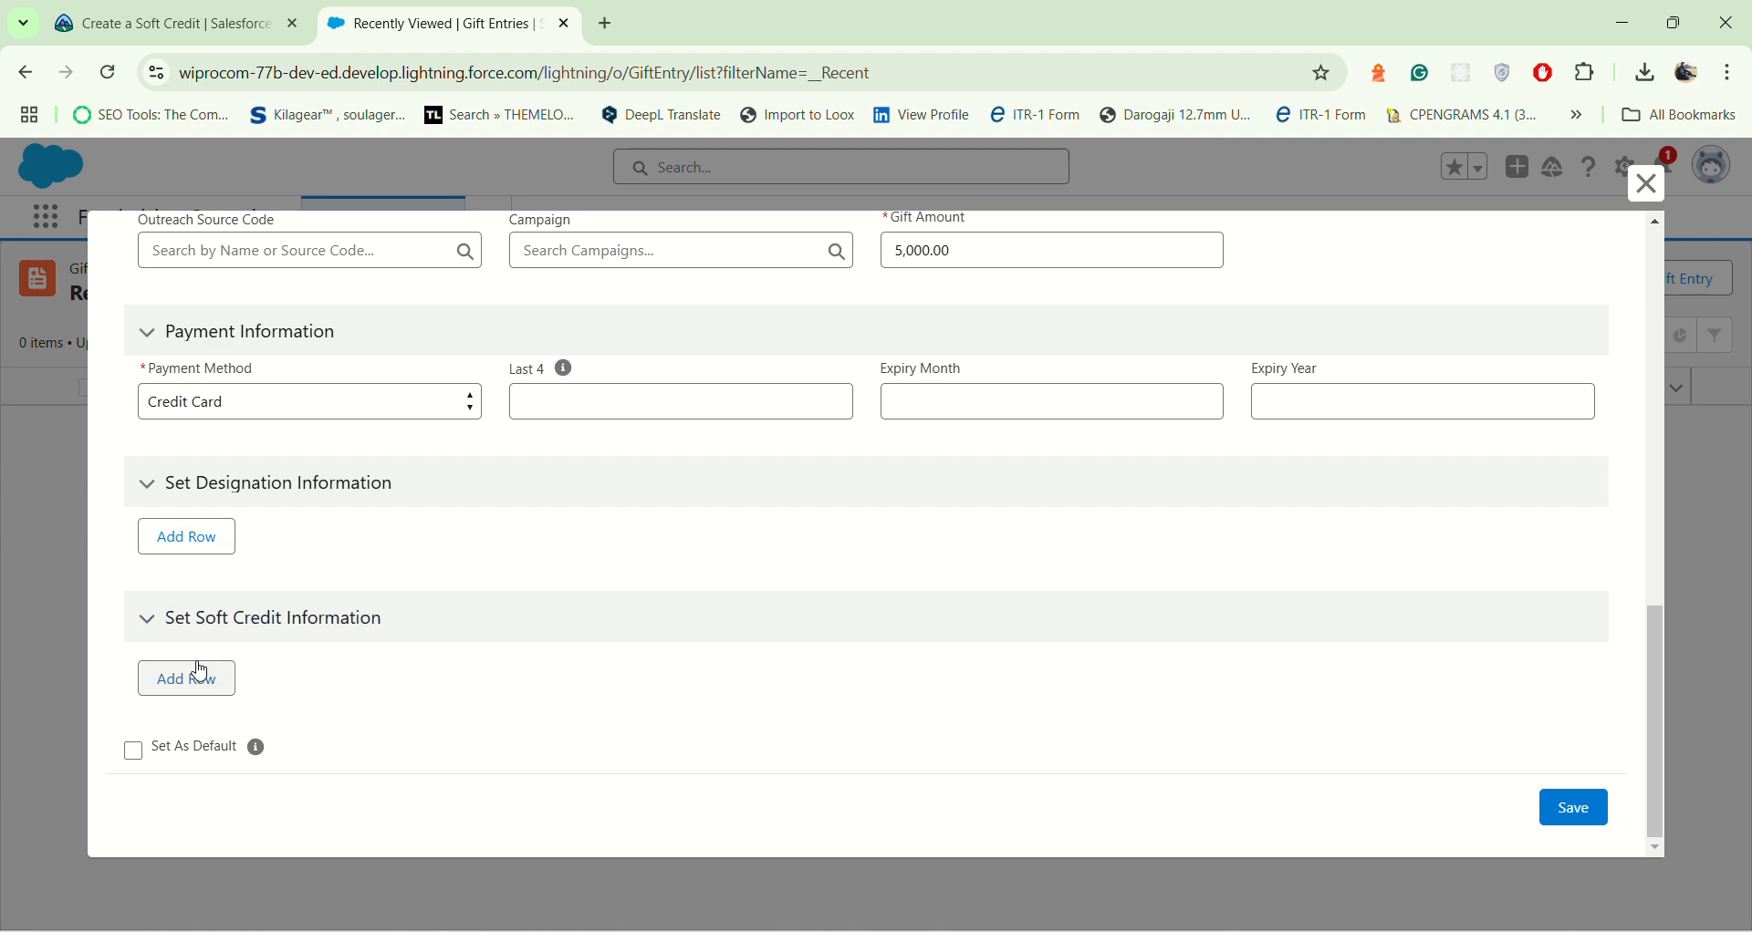
left_click(198, 695)
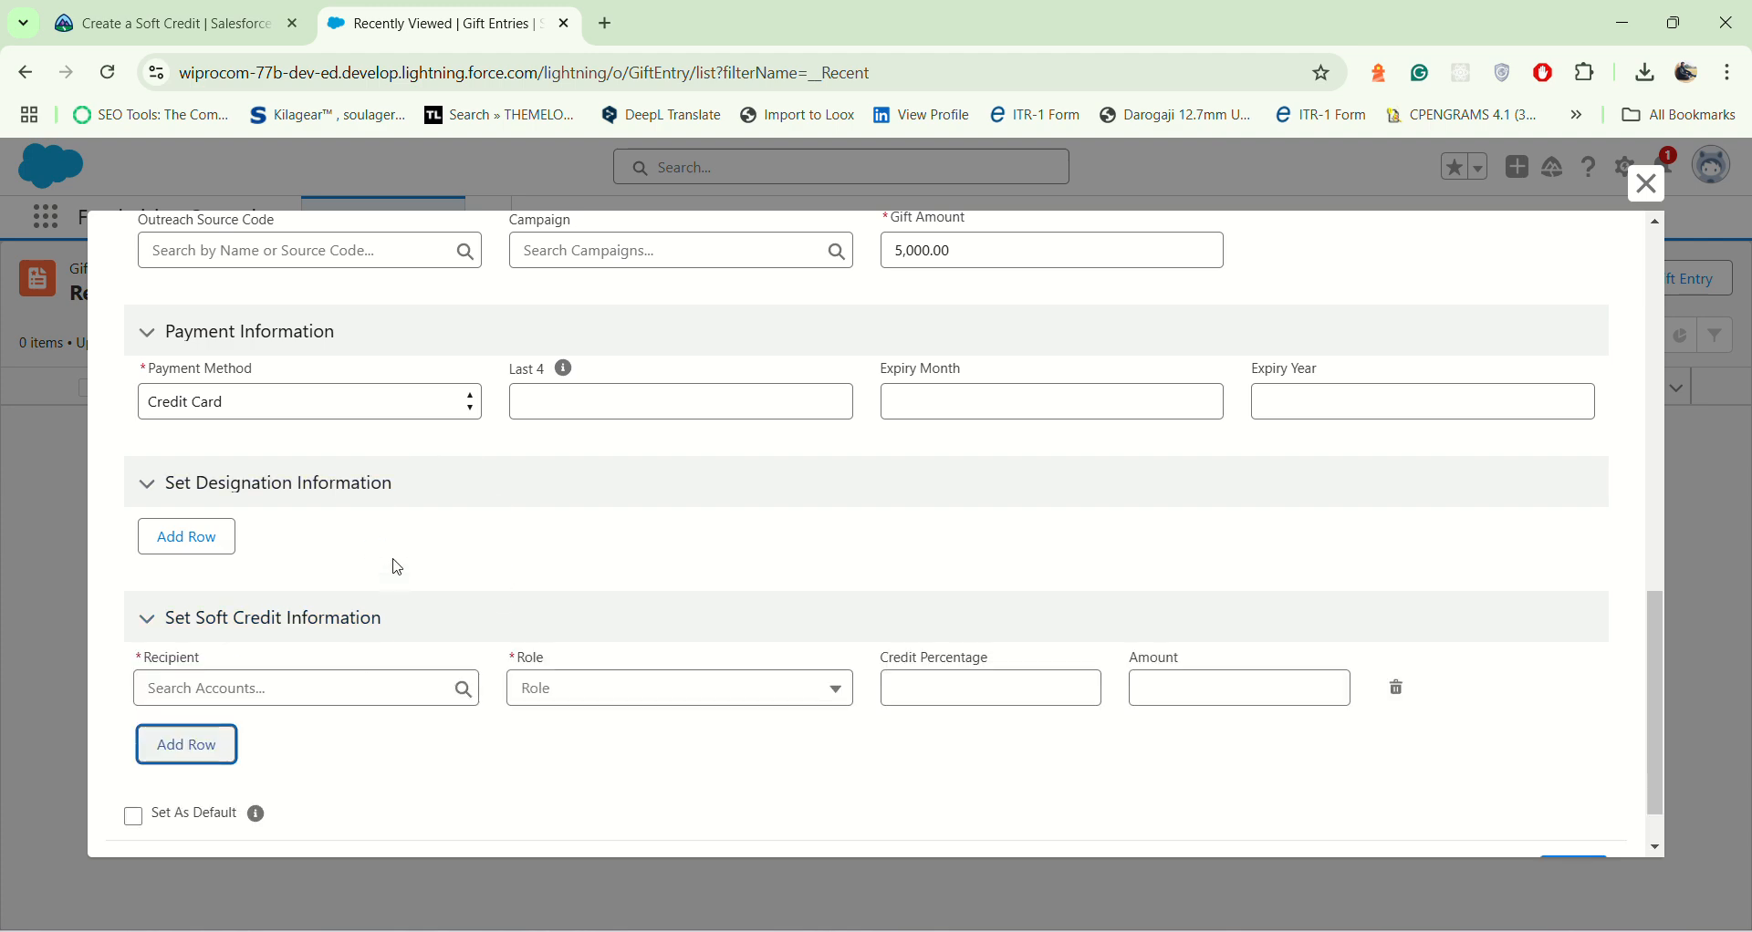
left_click(241, 8)
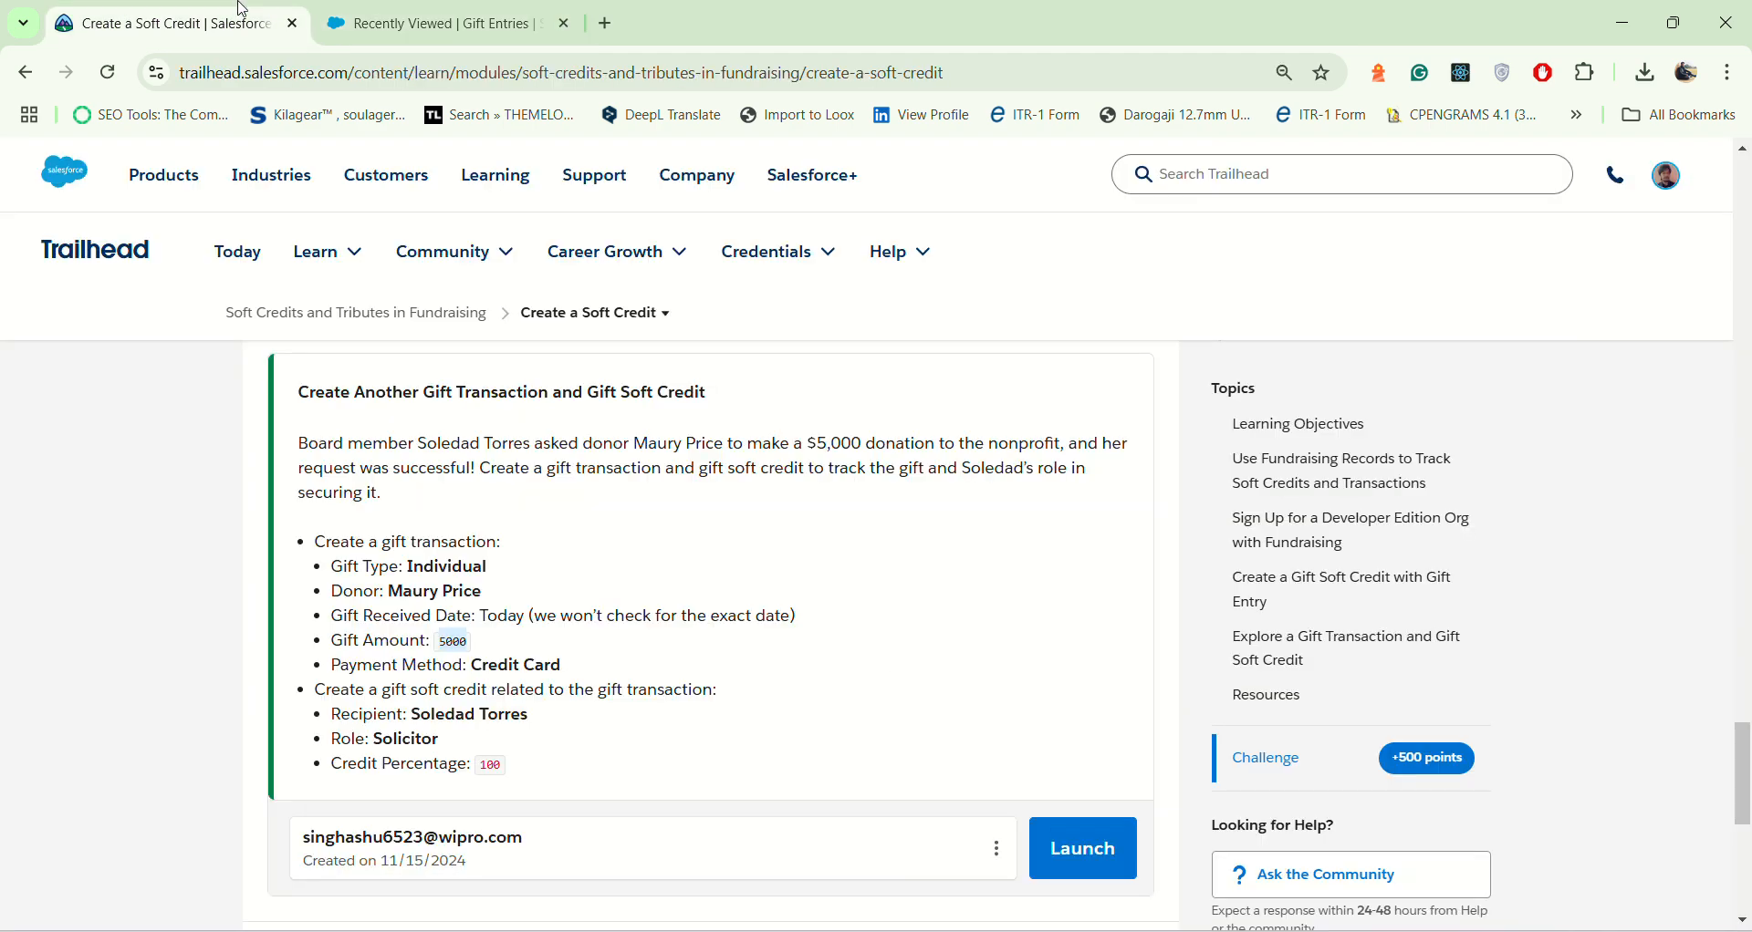
left_click(429, 23)
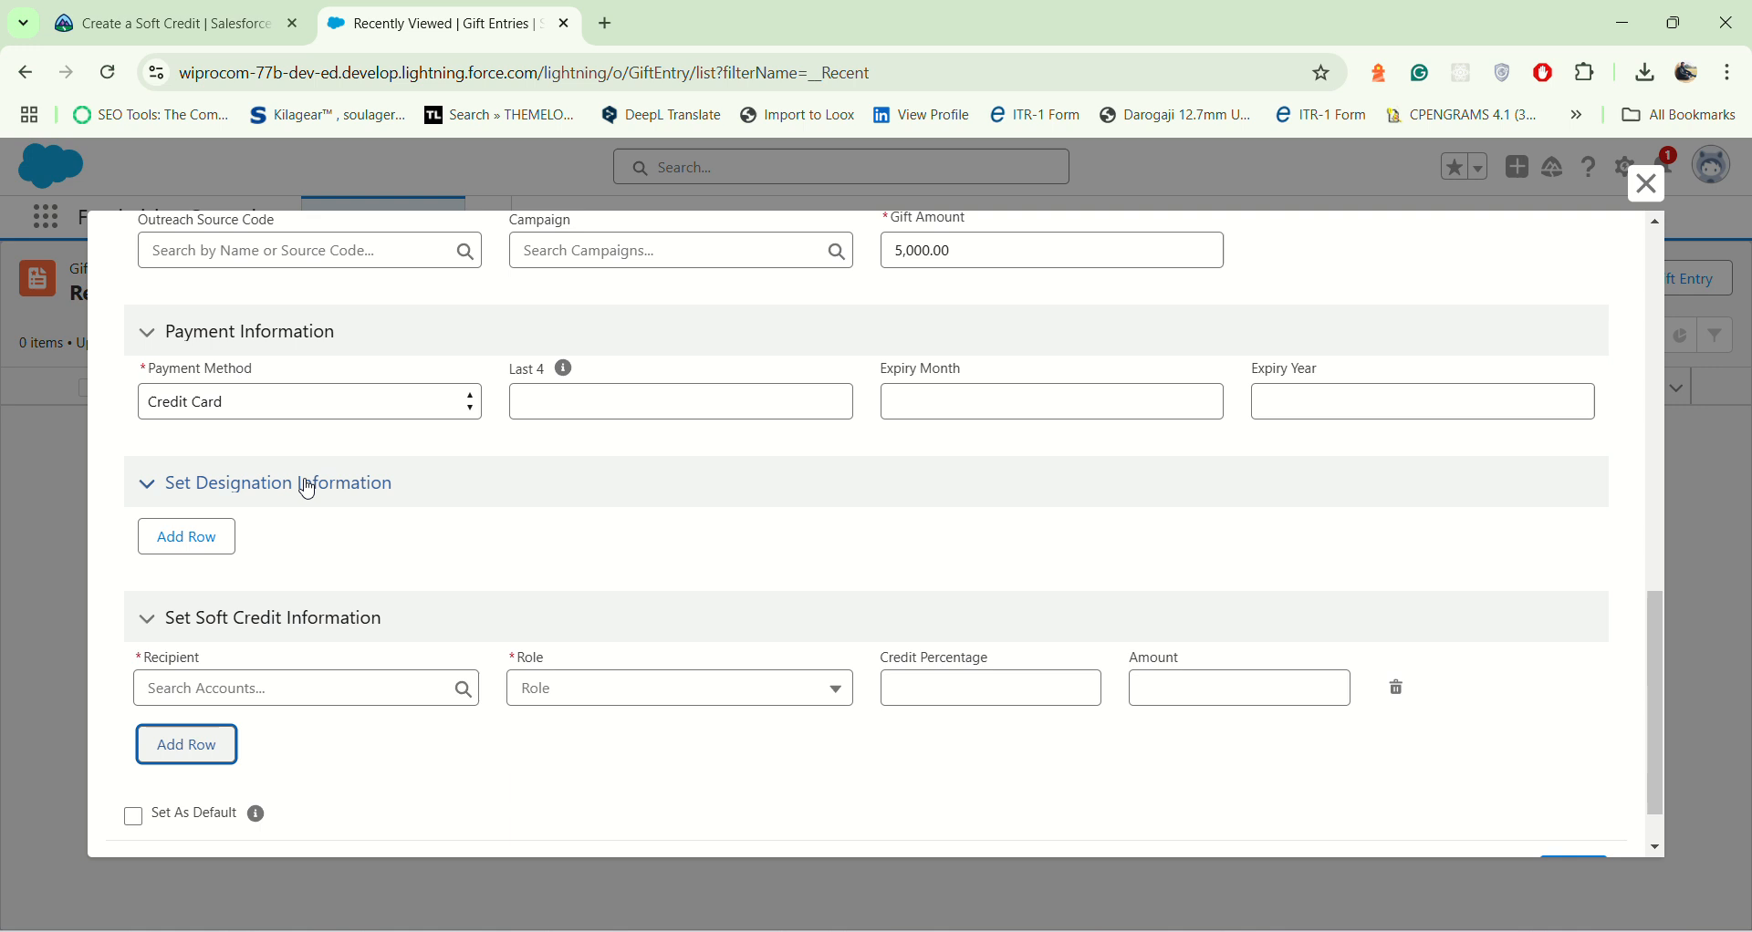
Step: Copy the recipient's name from the Trailhead challenge and select the matching account as the soft credit recipient, not the household account
left_click(310, 681)
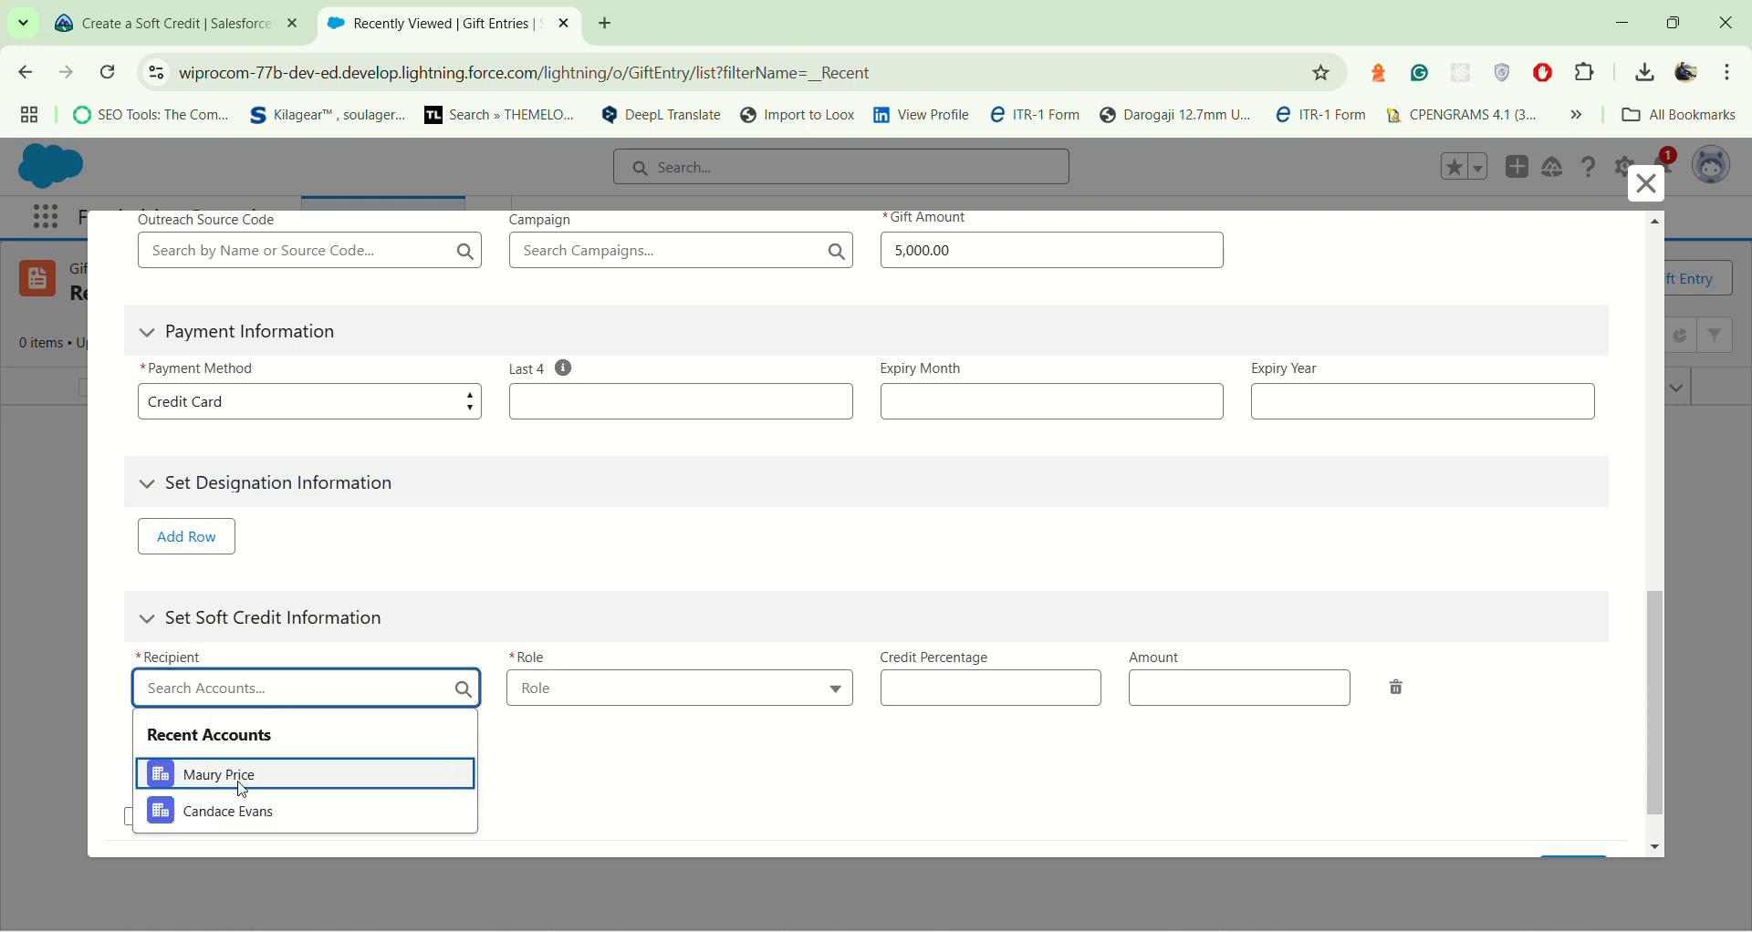
left_click(187, 13)
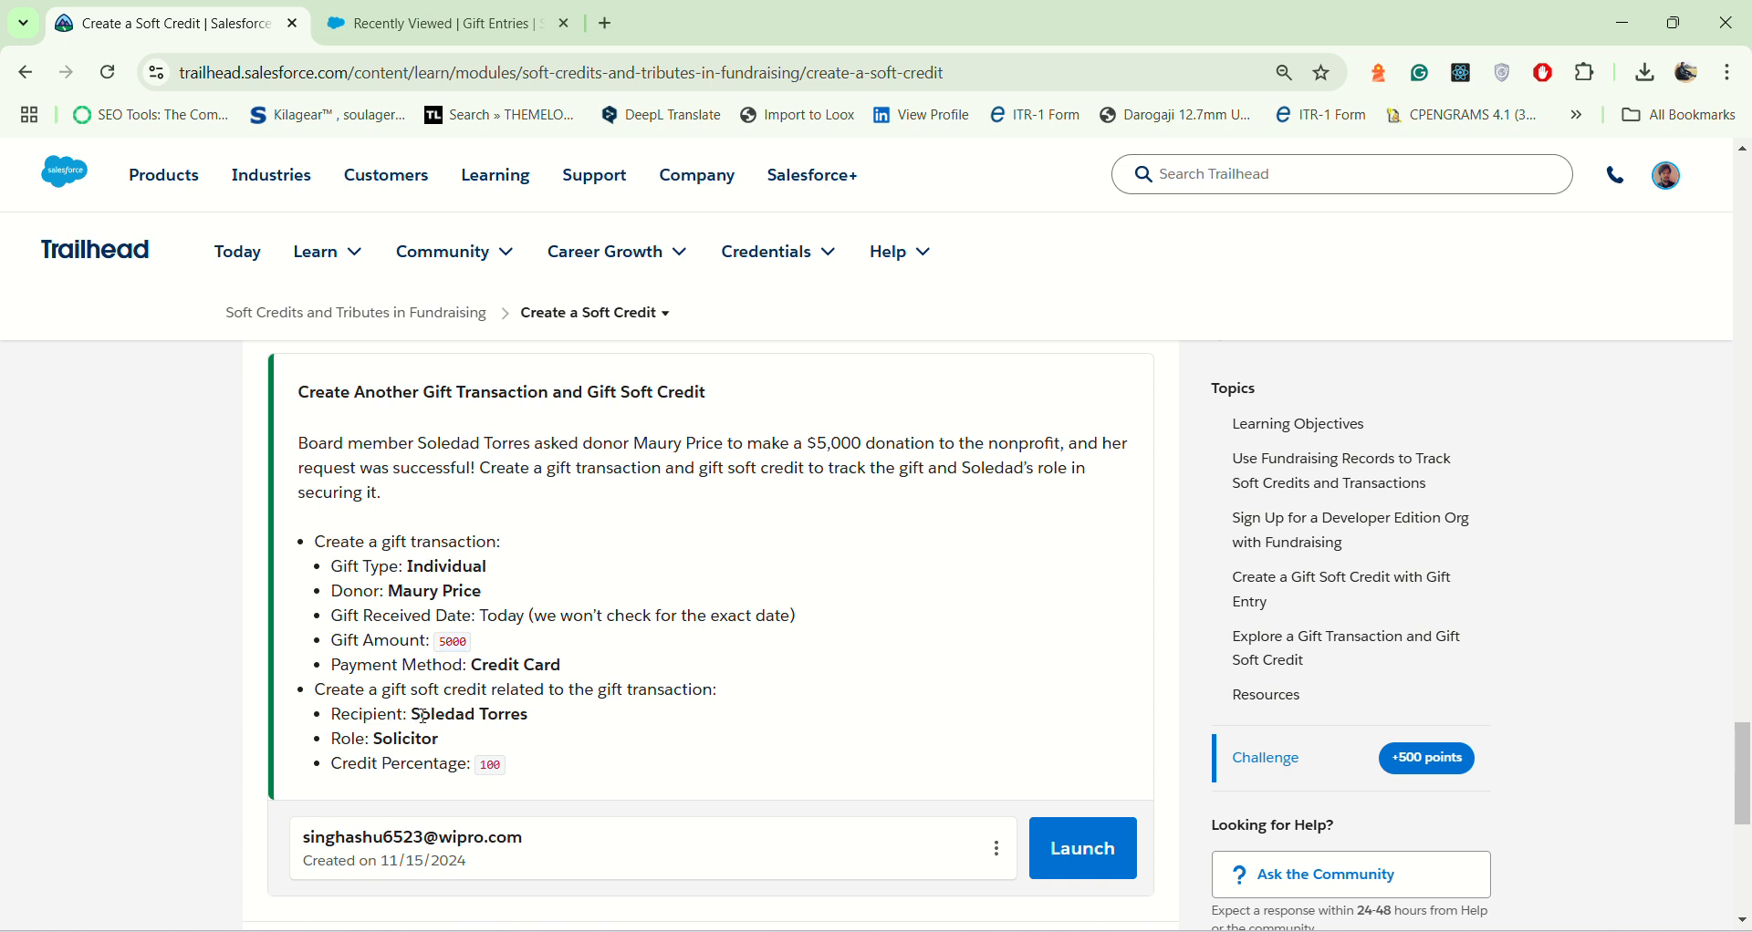
left_click_drag(416, 719, 481, 719)
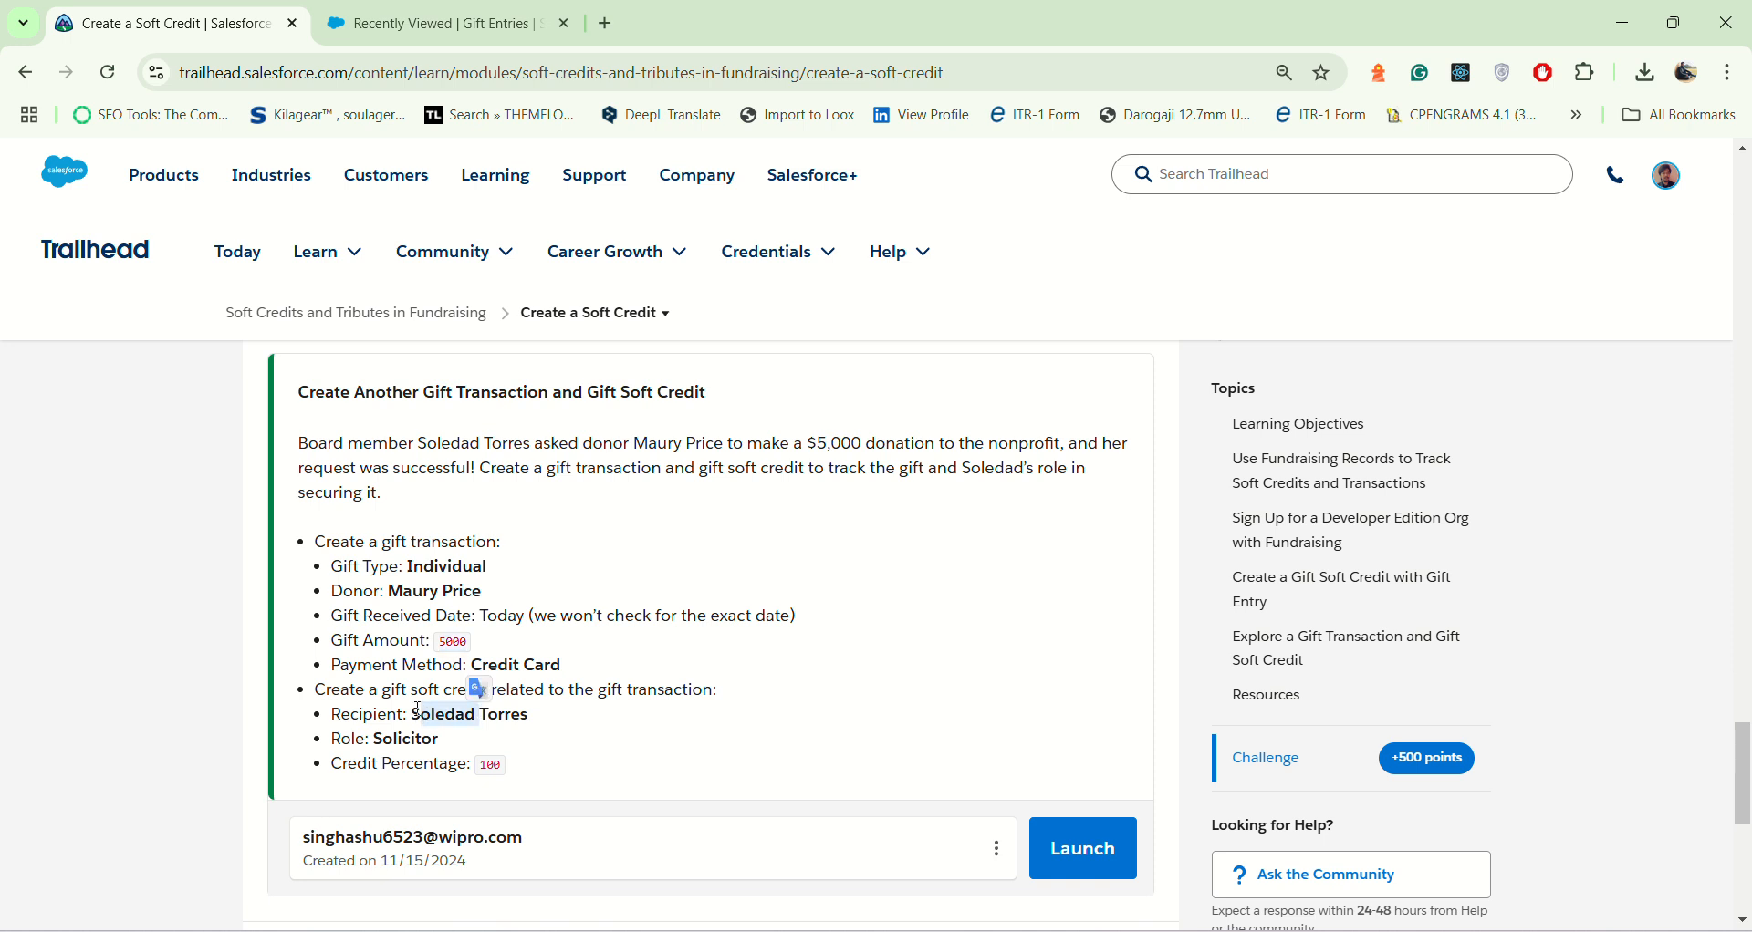
left_click_drag(412, 719, 604, 727)
key("ctrl+c")
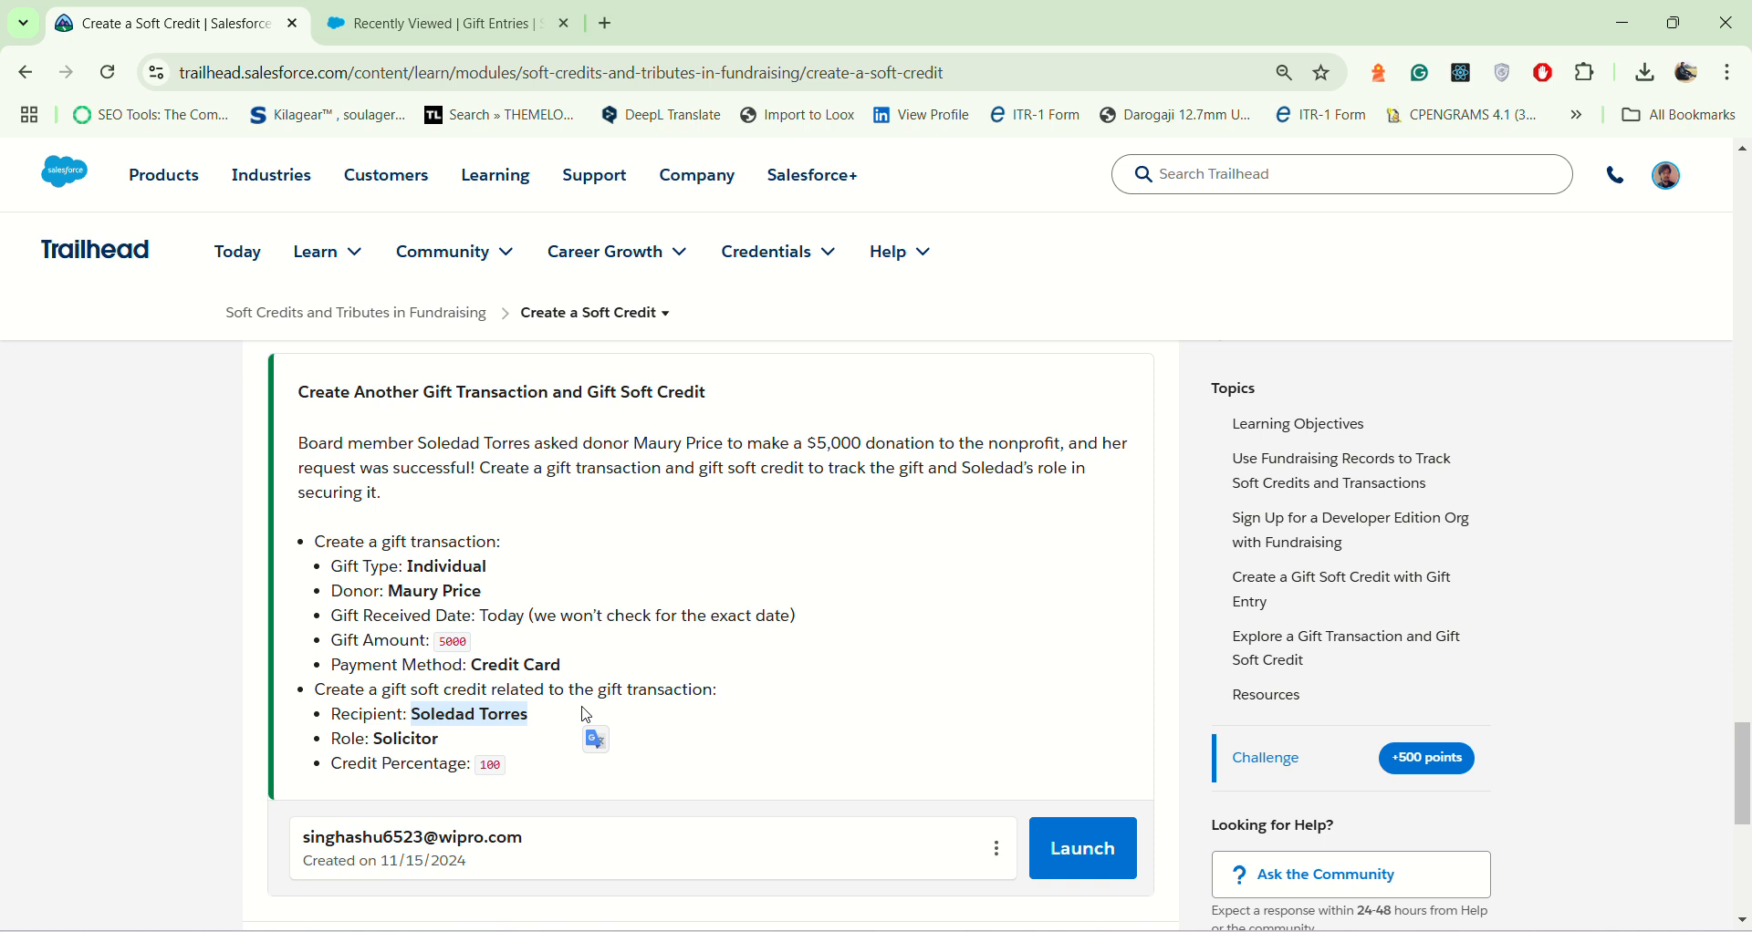
left_click(375, 24)
left_click(355, 690)
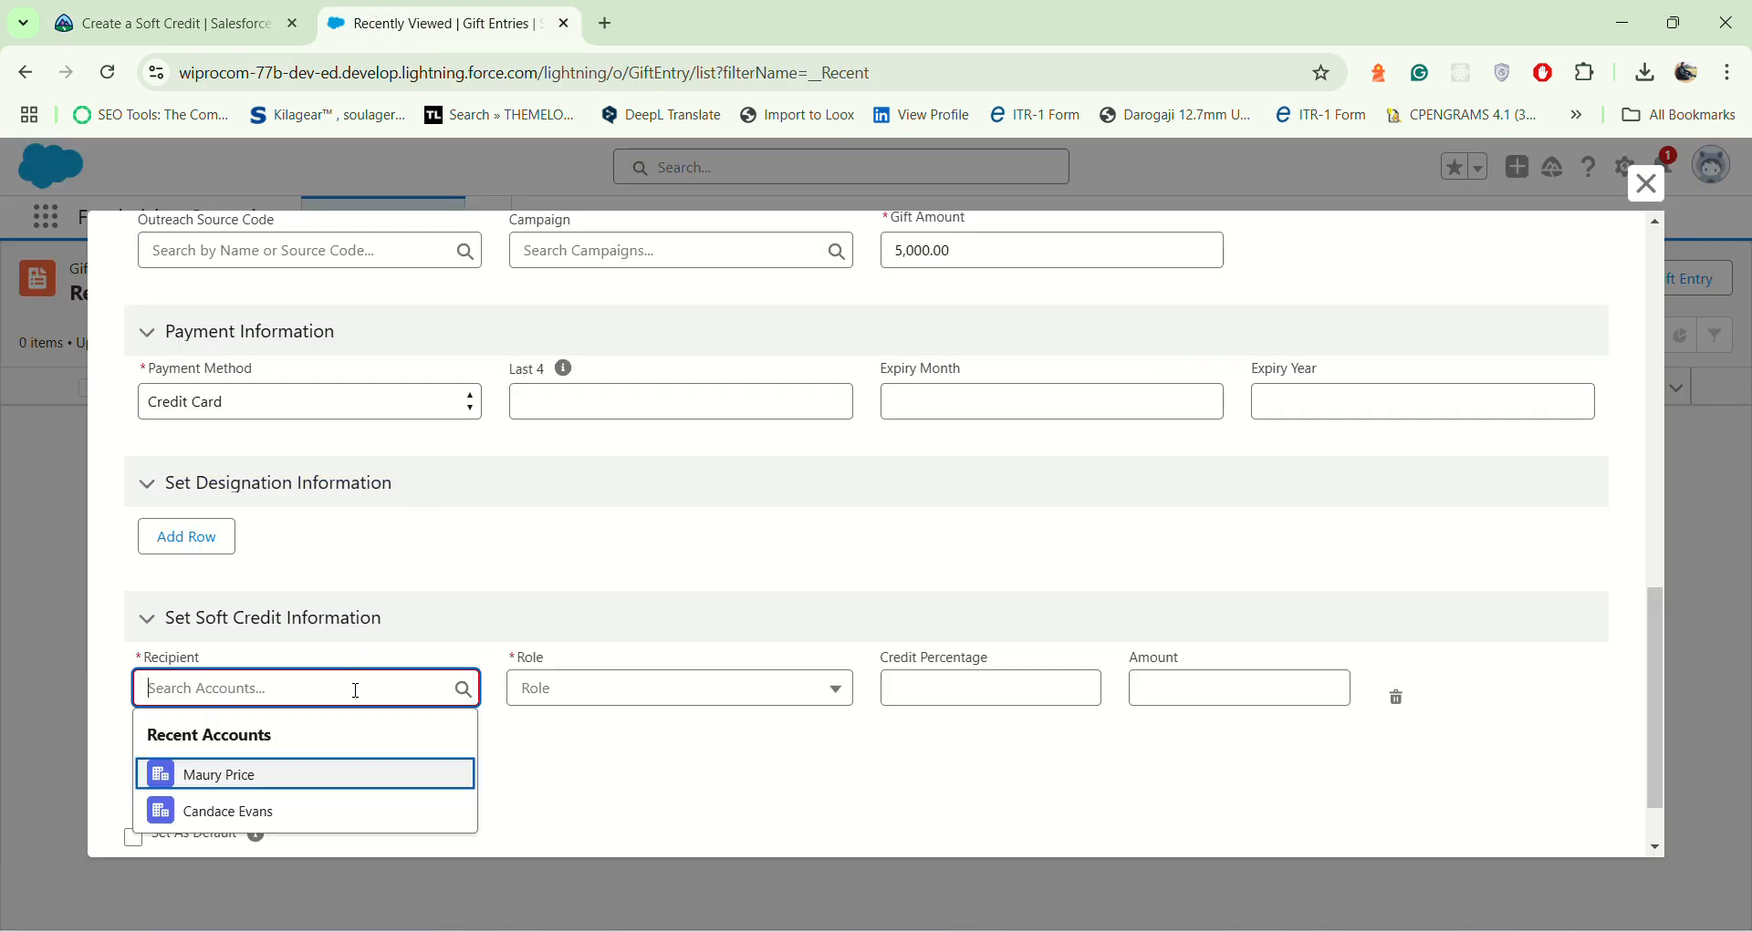
key("ctrl+v")
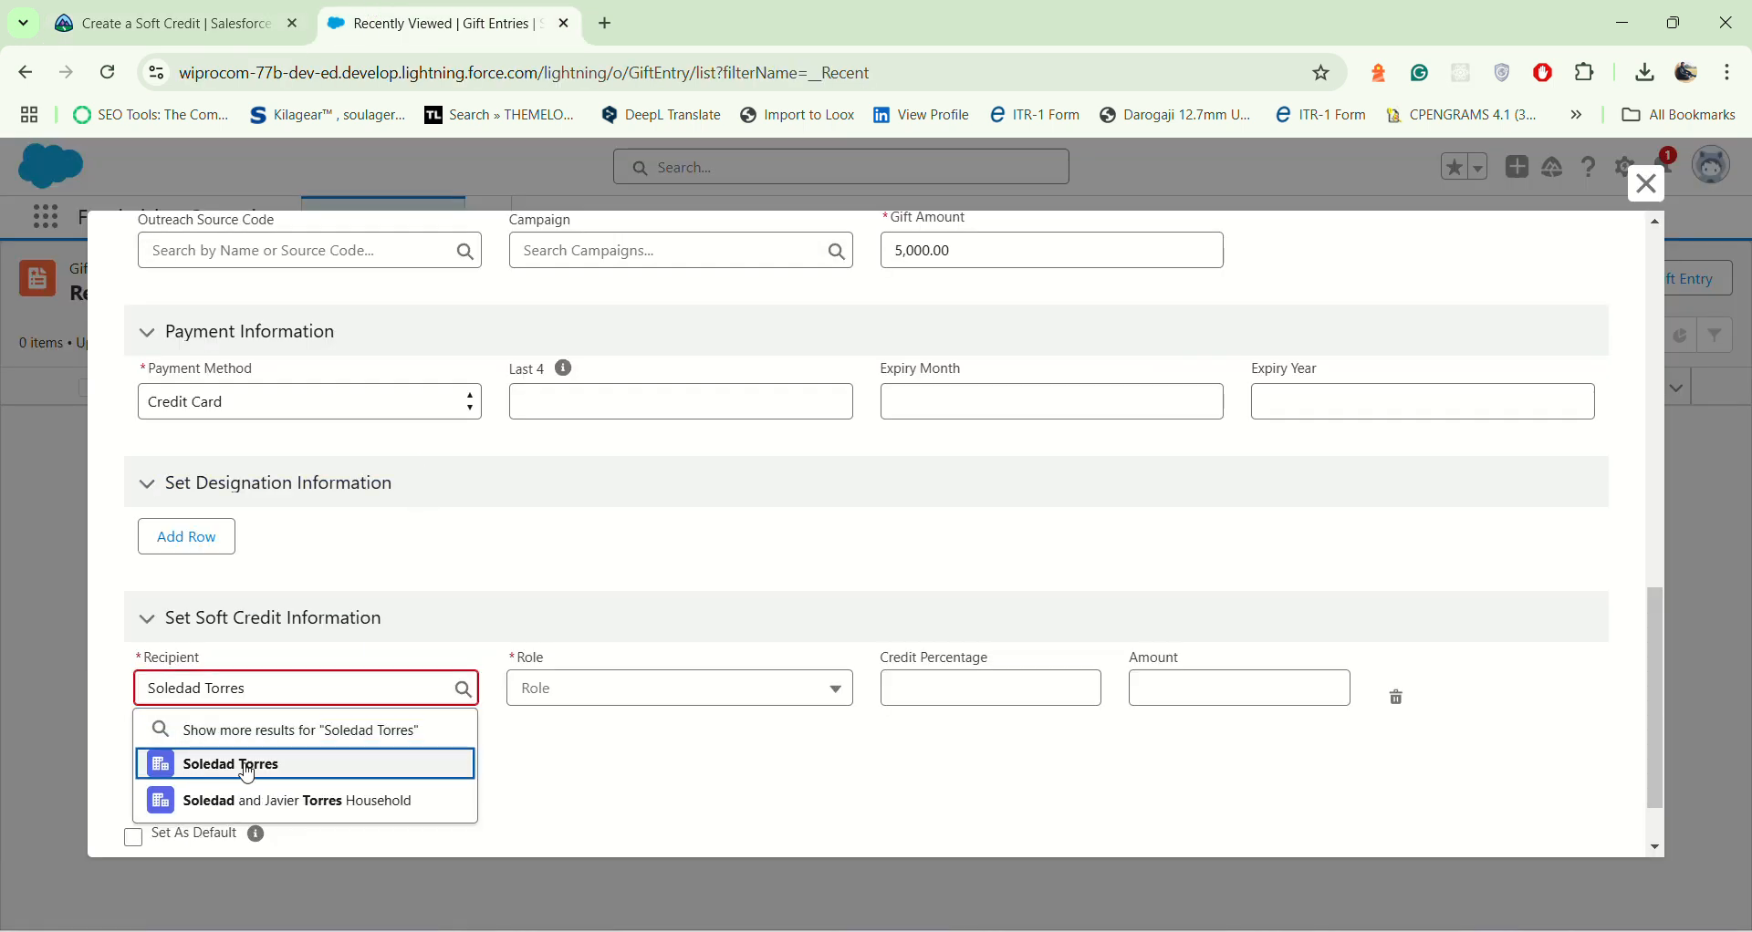
left_click(248, 772)
Step: Set the soft credit's role to Solicitor and its credit percentage to 100, checking the values against the Trailhead challenge
left_click(582, 706)
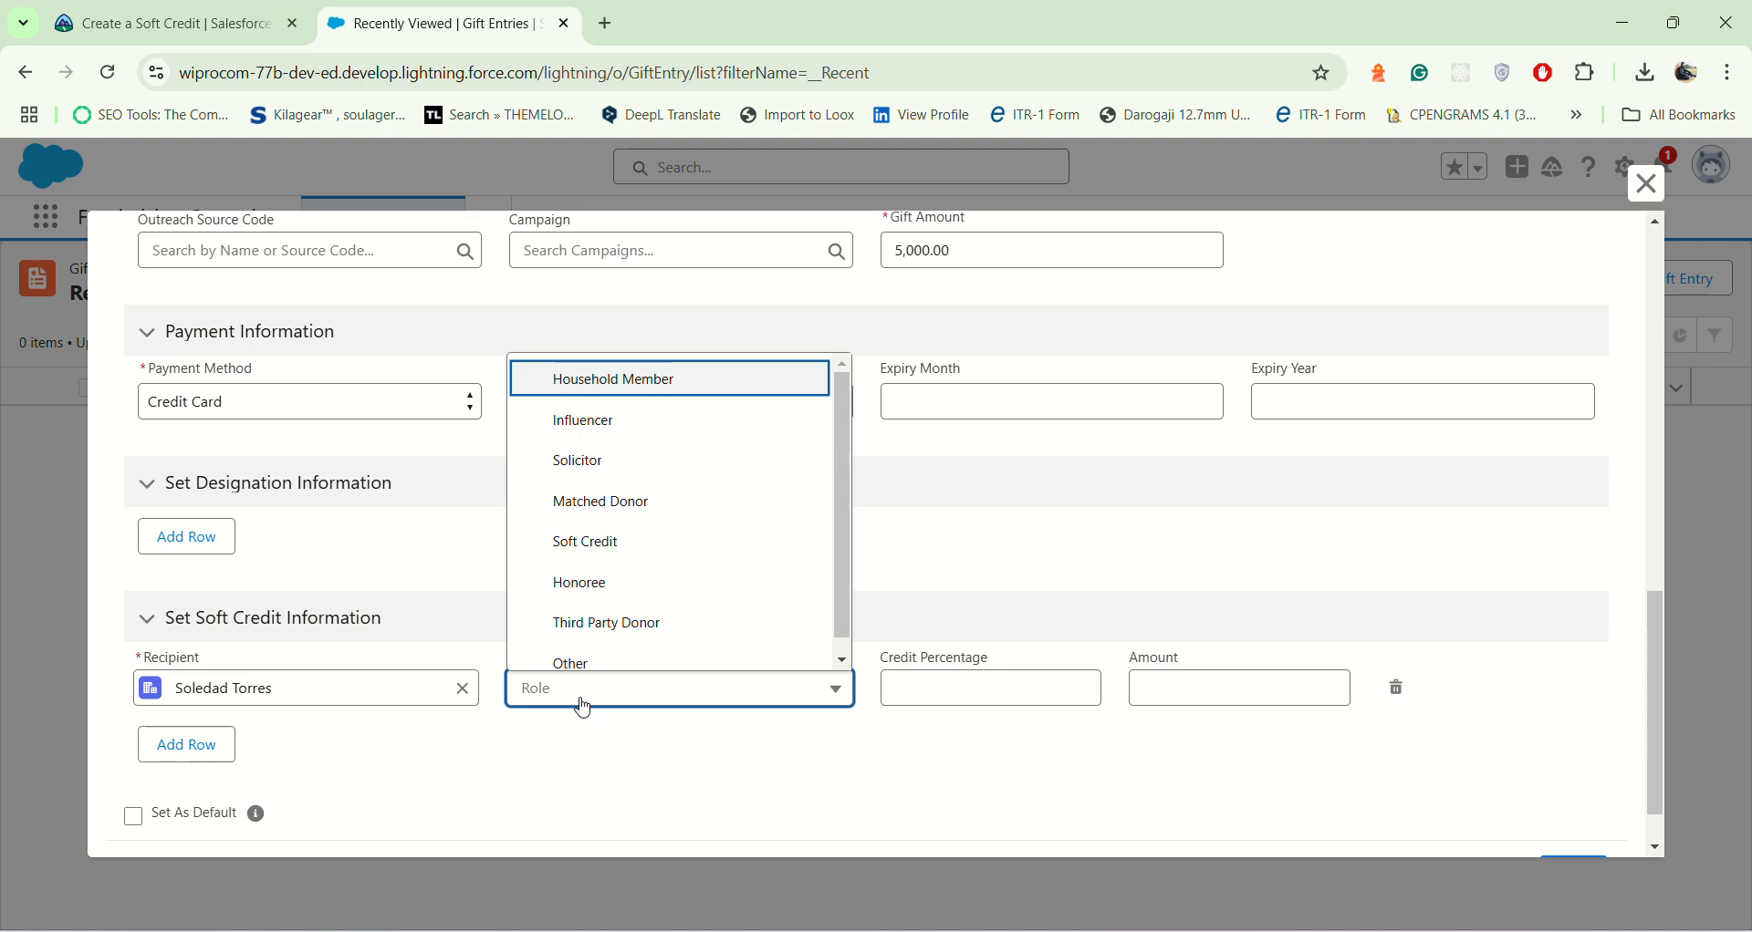
left_click(612, 465)
left_click(220, 9)
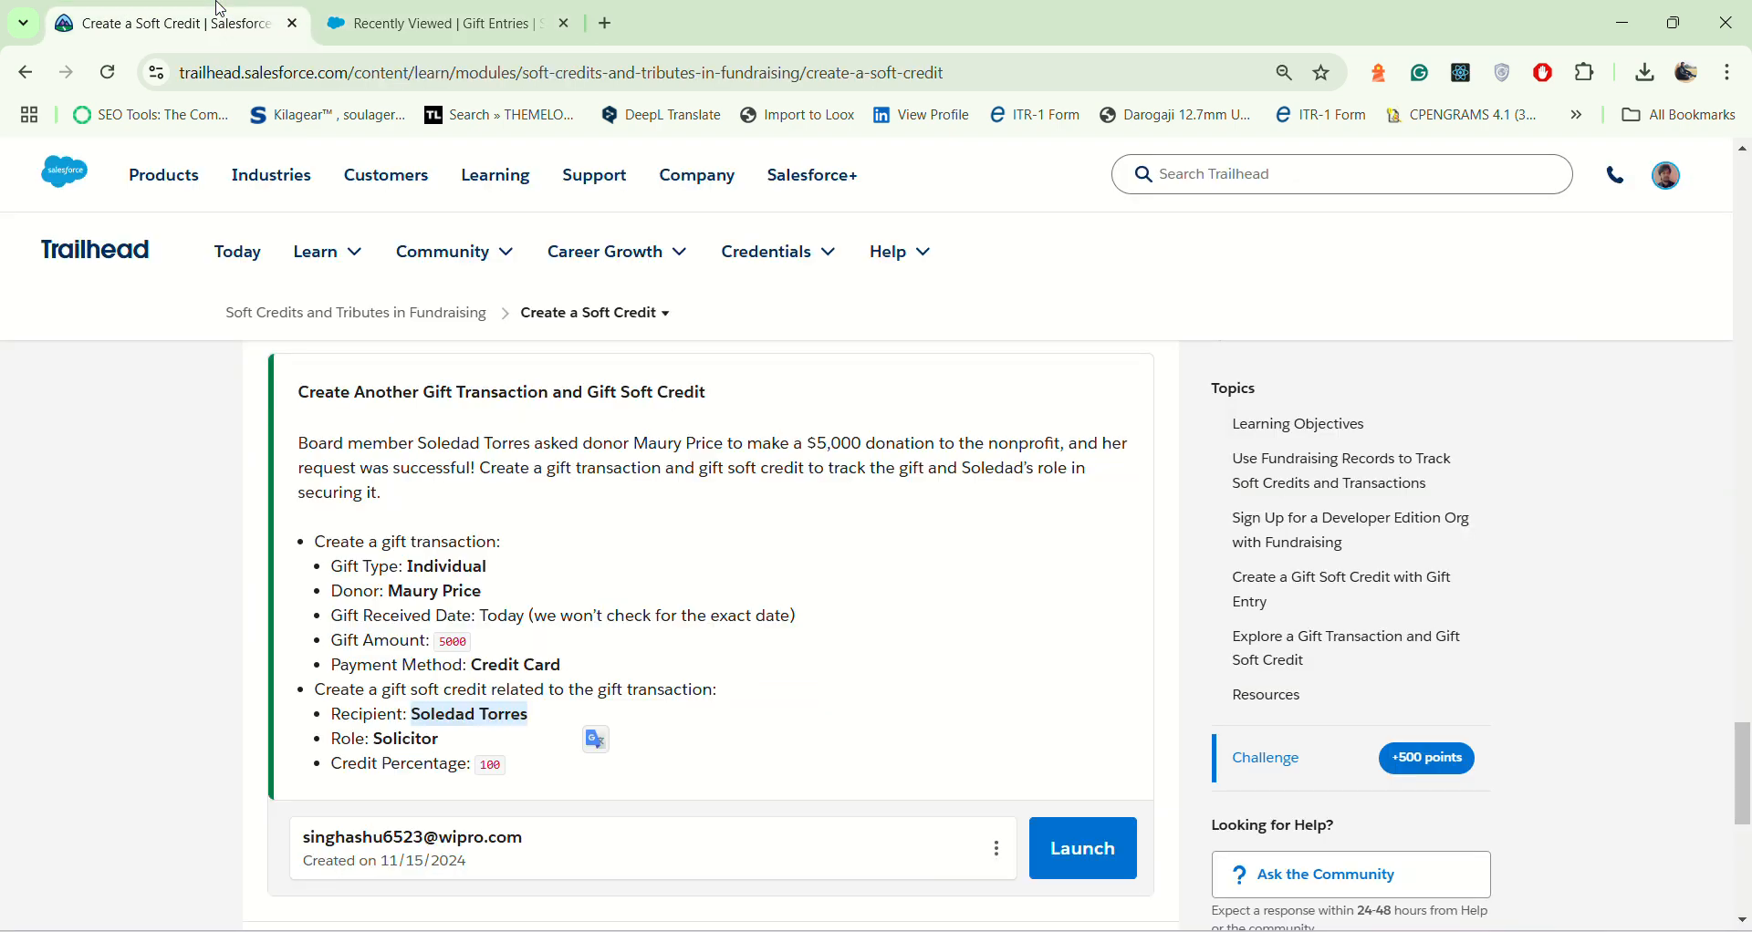
left_click(438, 24)
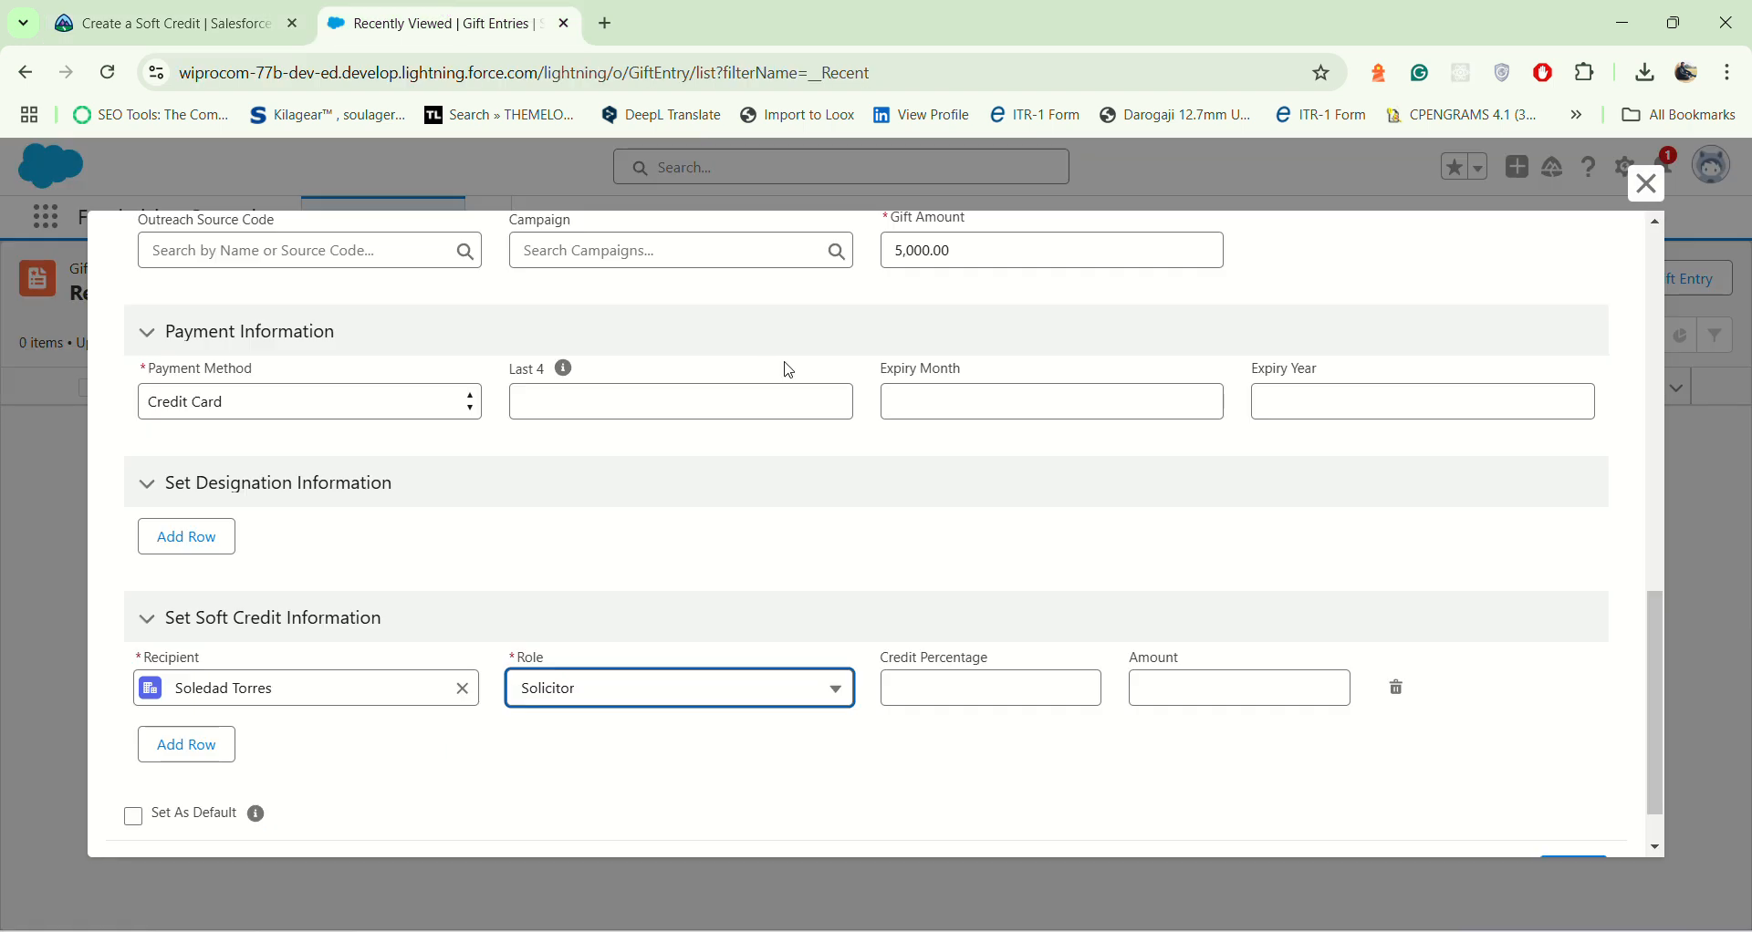
left_click(1029, 701)
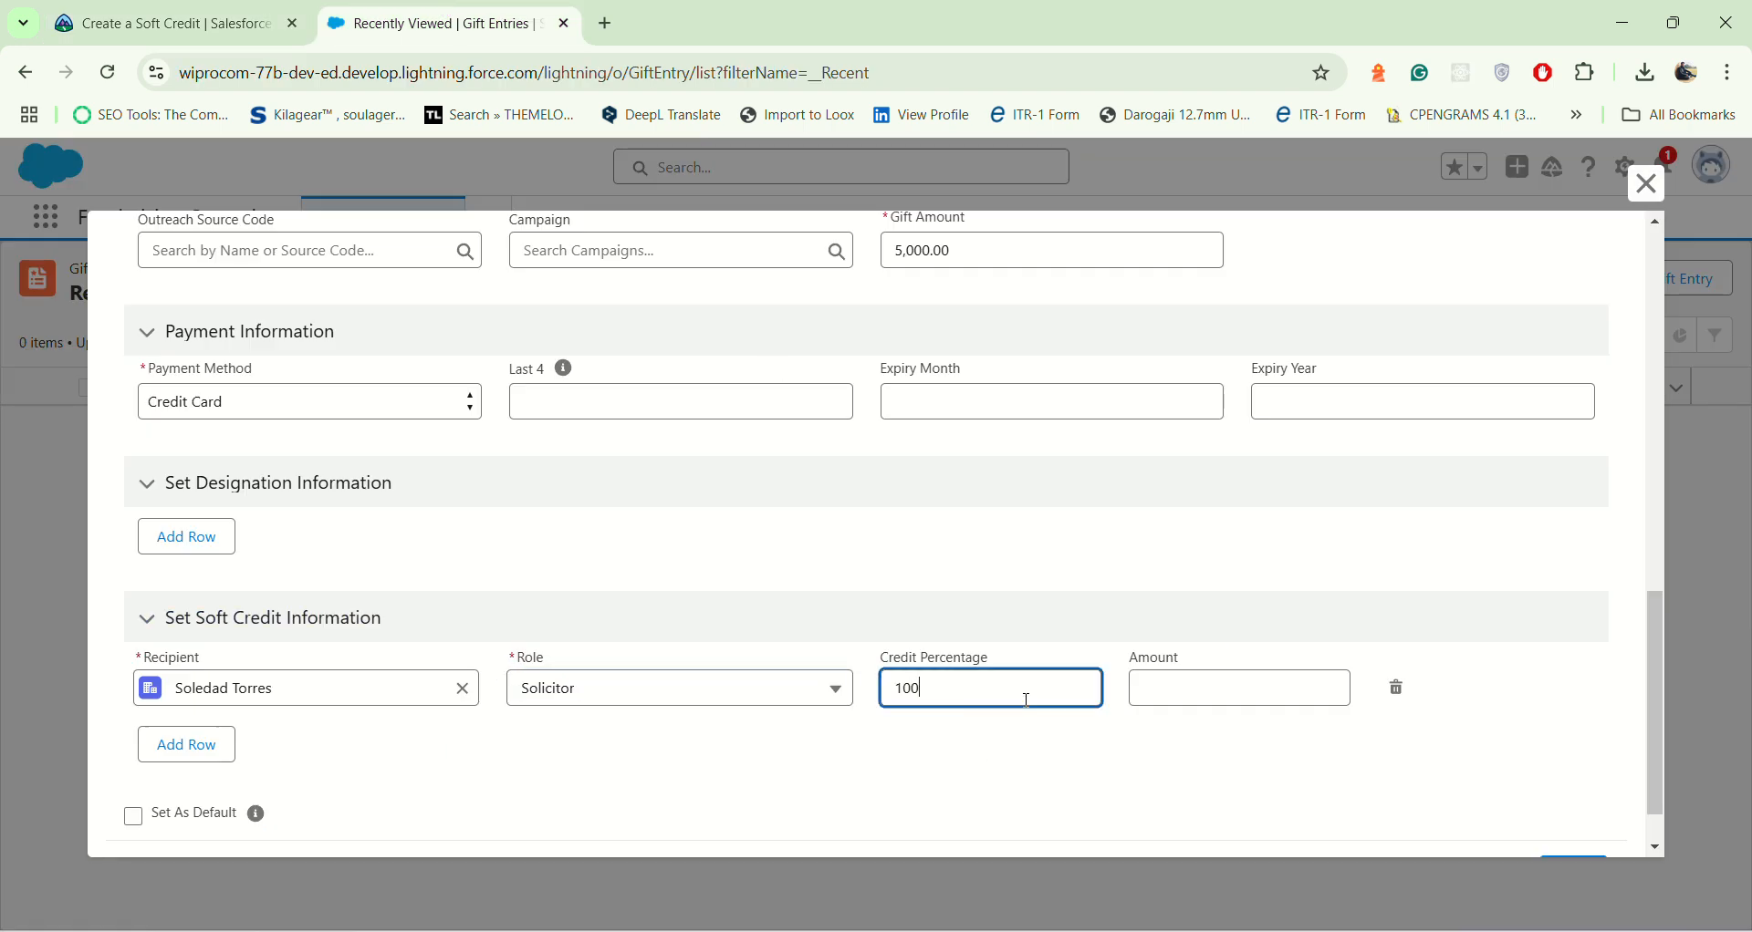
left_click(1047, 773)
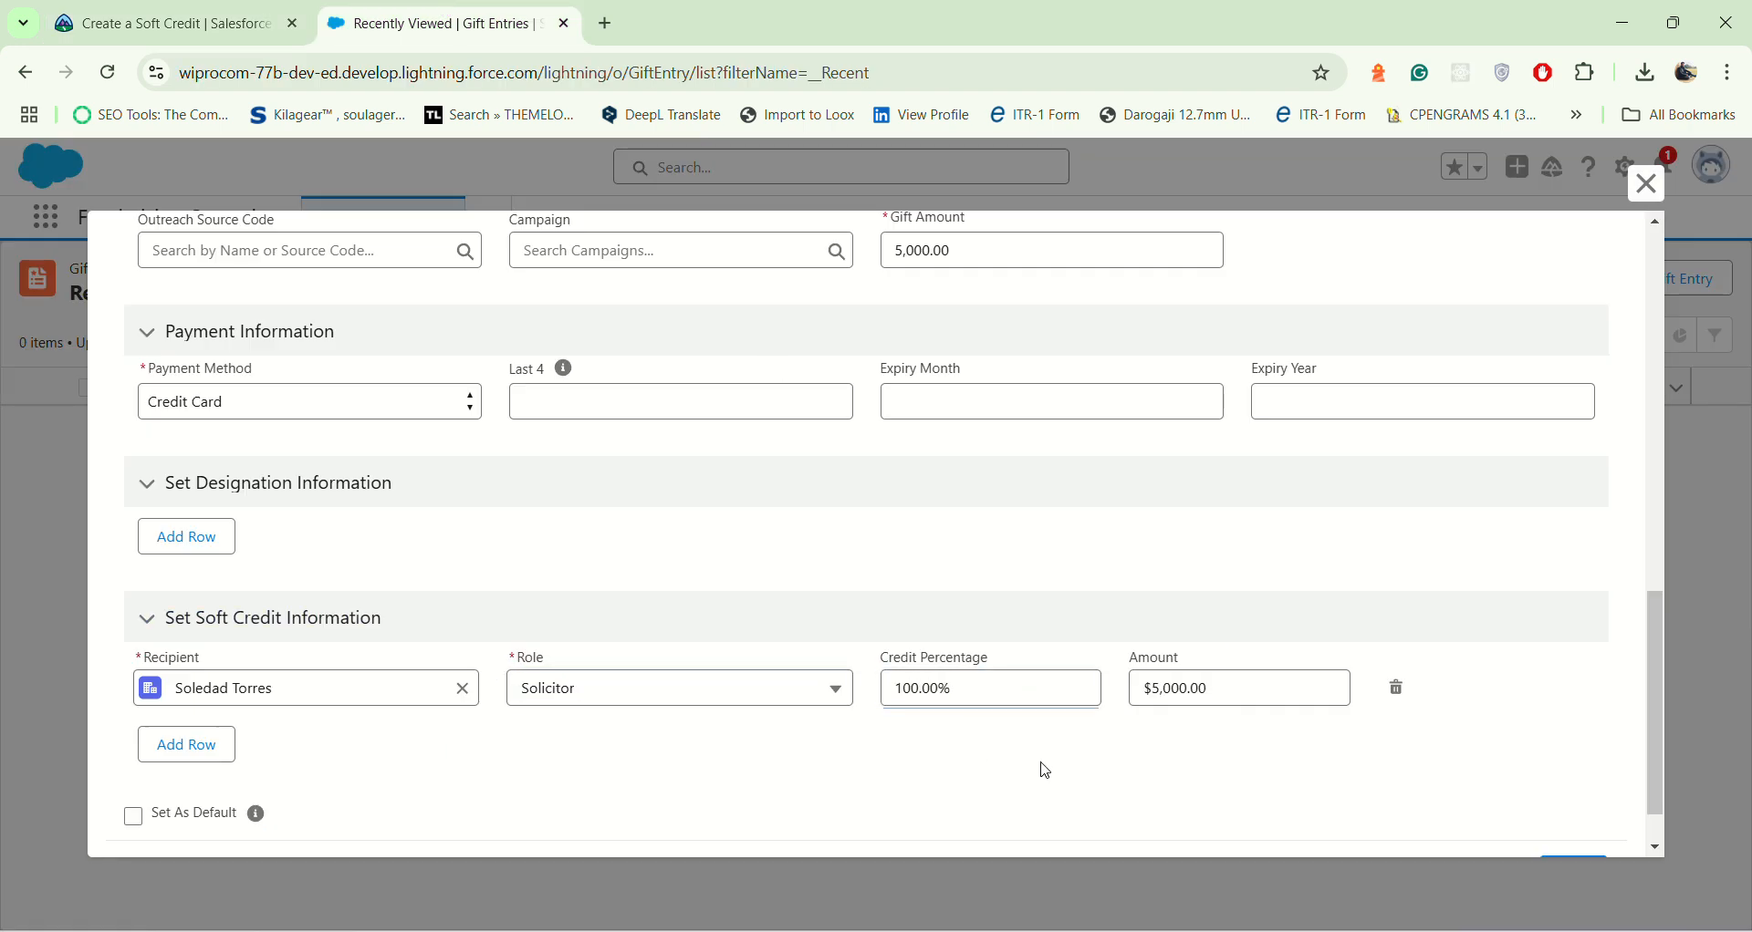
Step: Compare the completed form with the Trailhead challenge requirements and save the gift entry
left_click(131, 9)
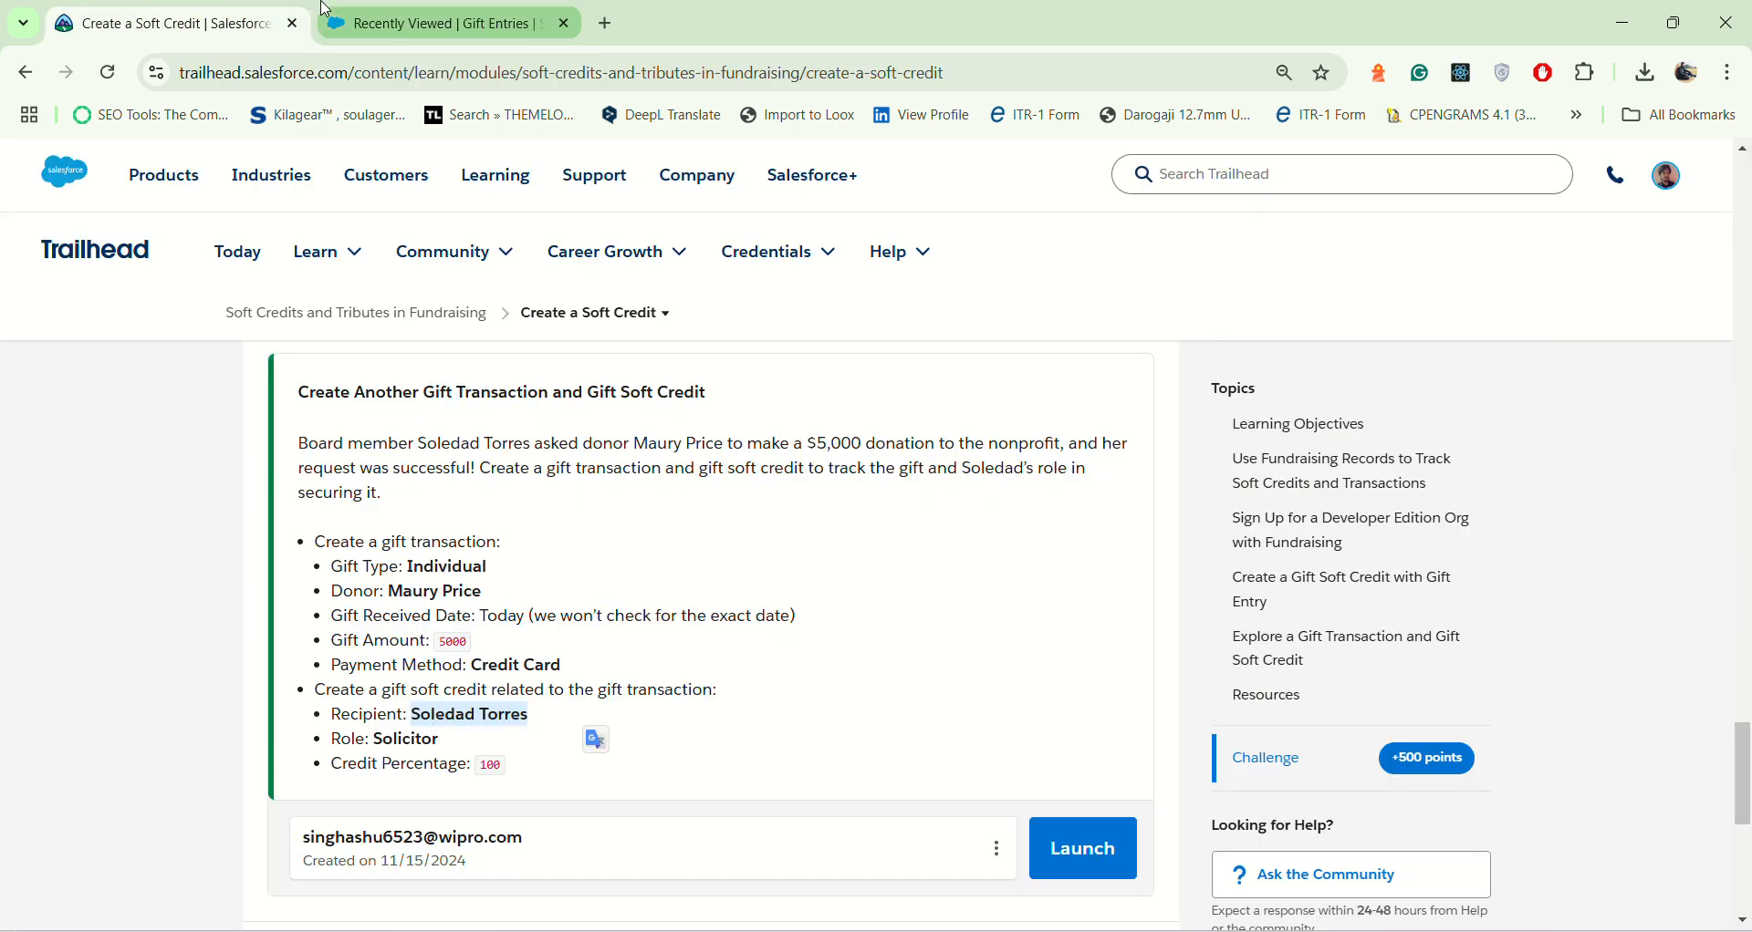
left_click(488, 13)
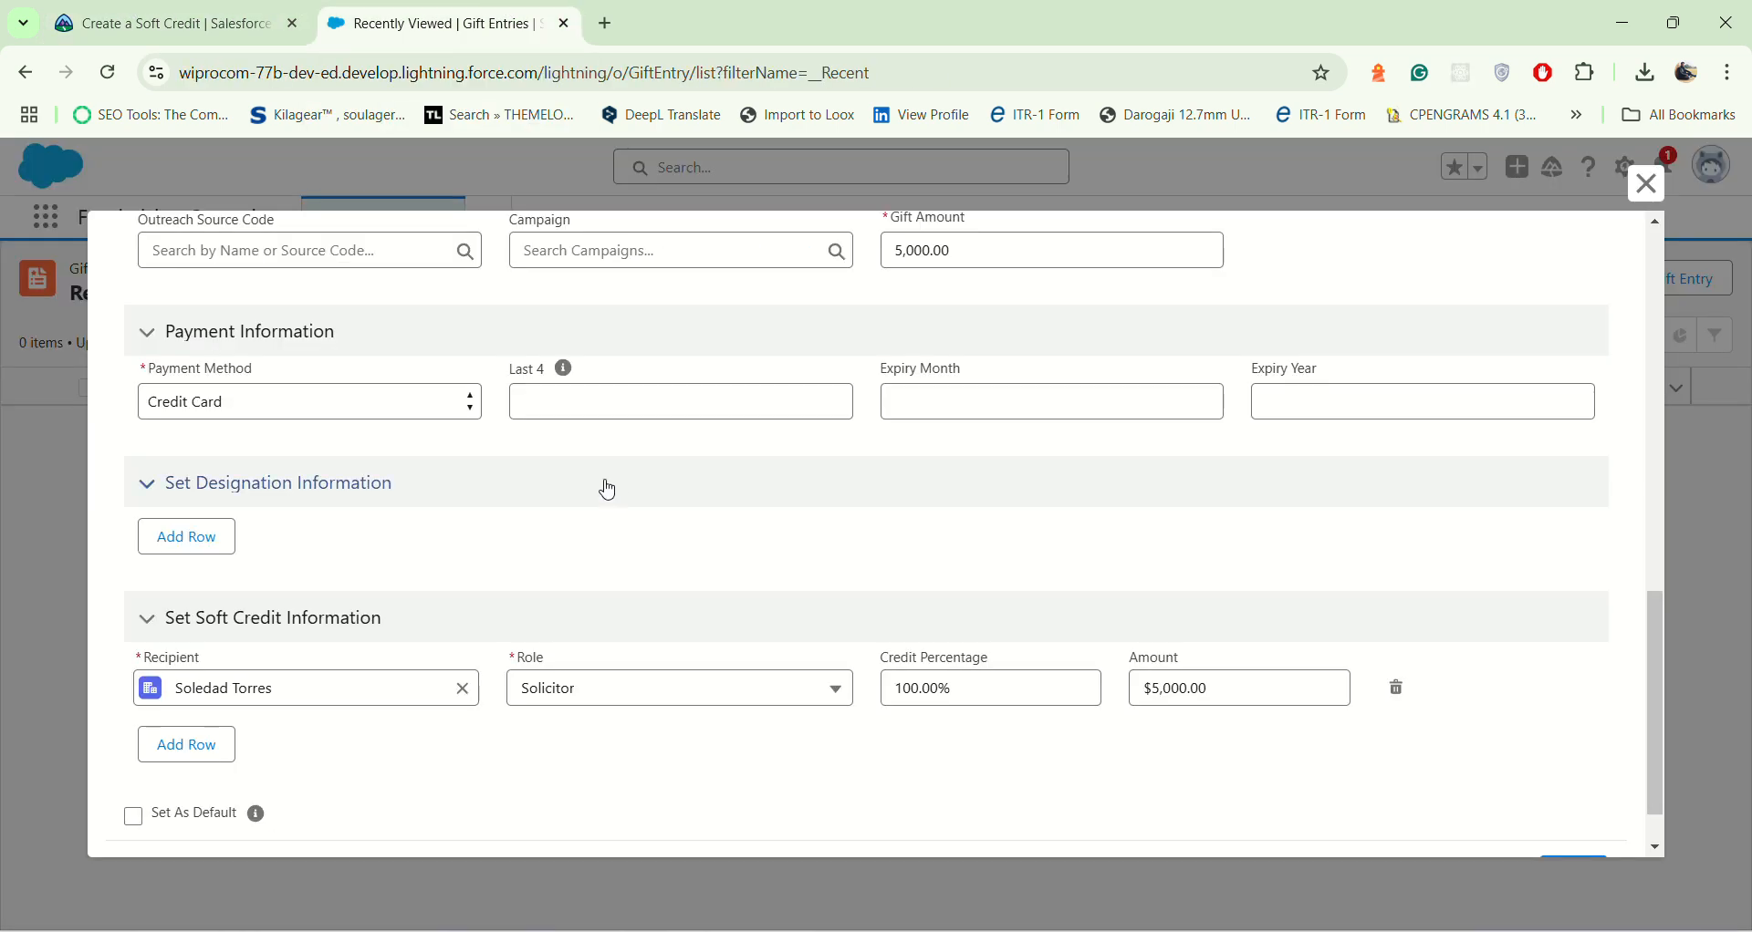
scroll(567, 587, "down", 1)
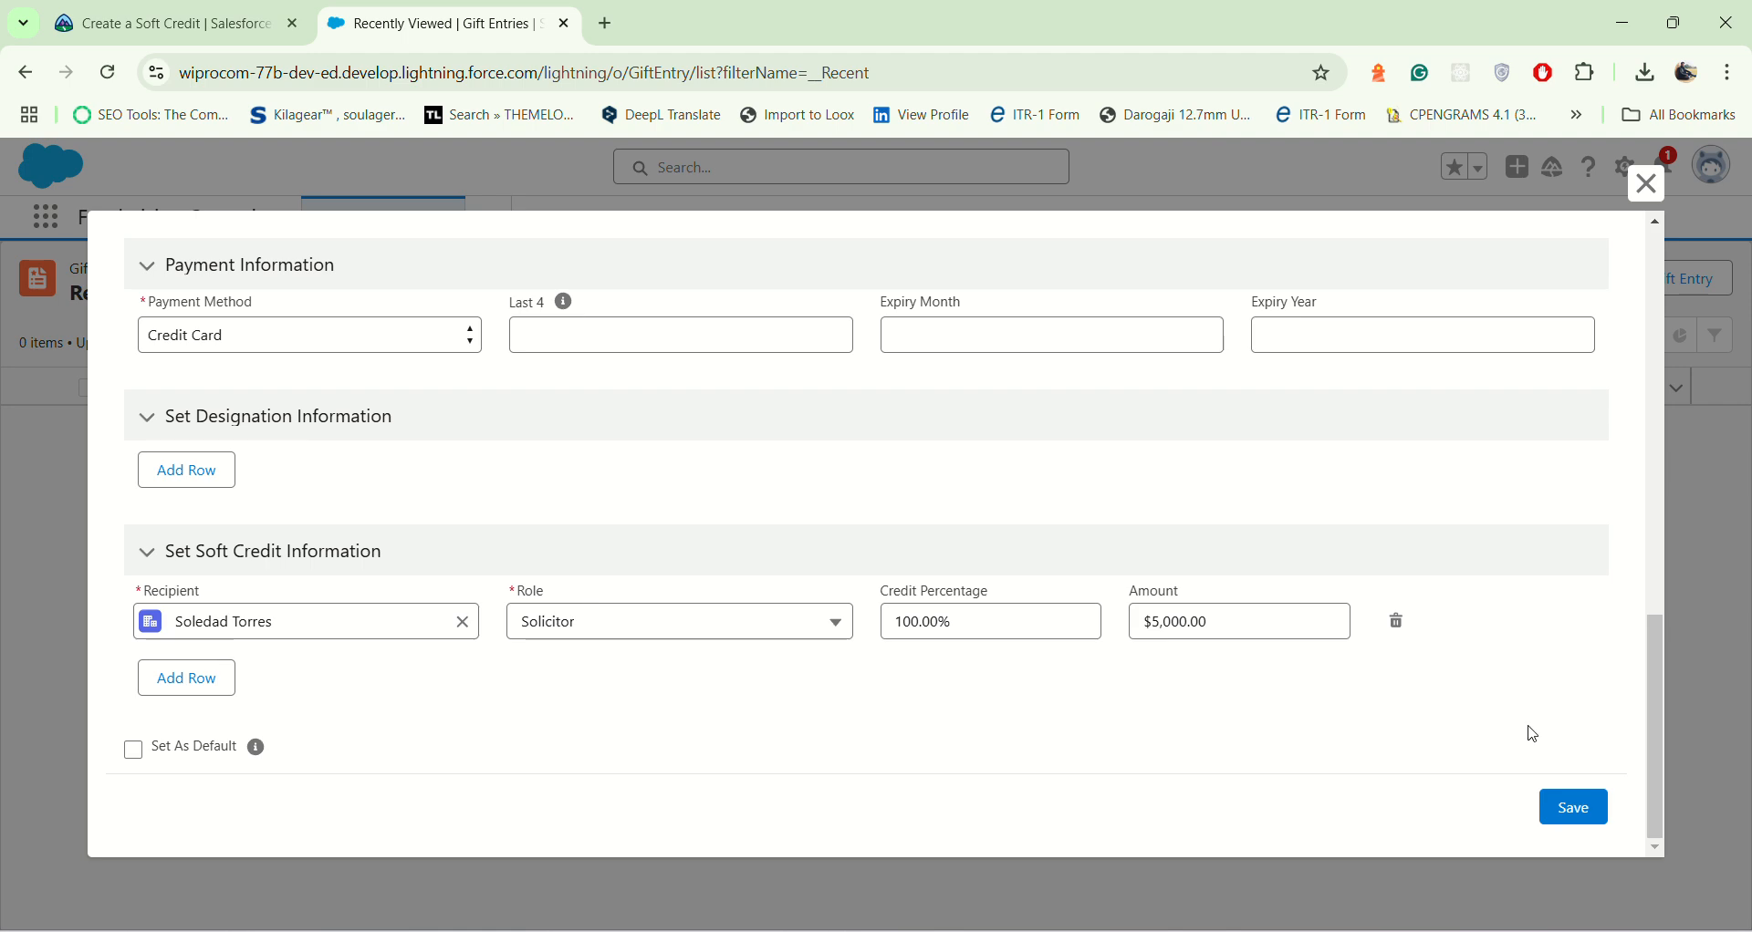
left_click(1579, 812)
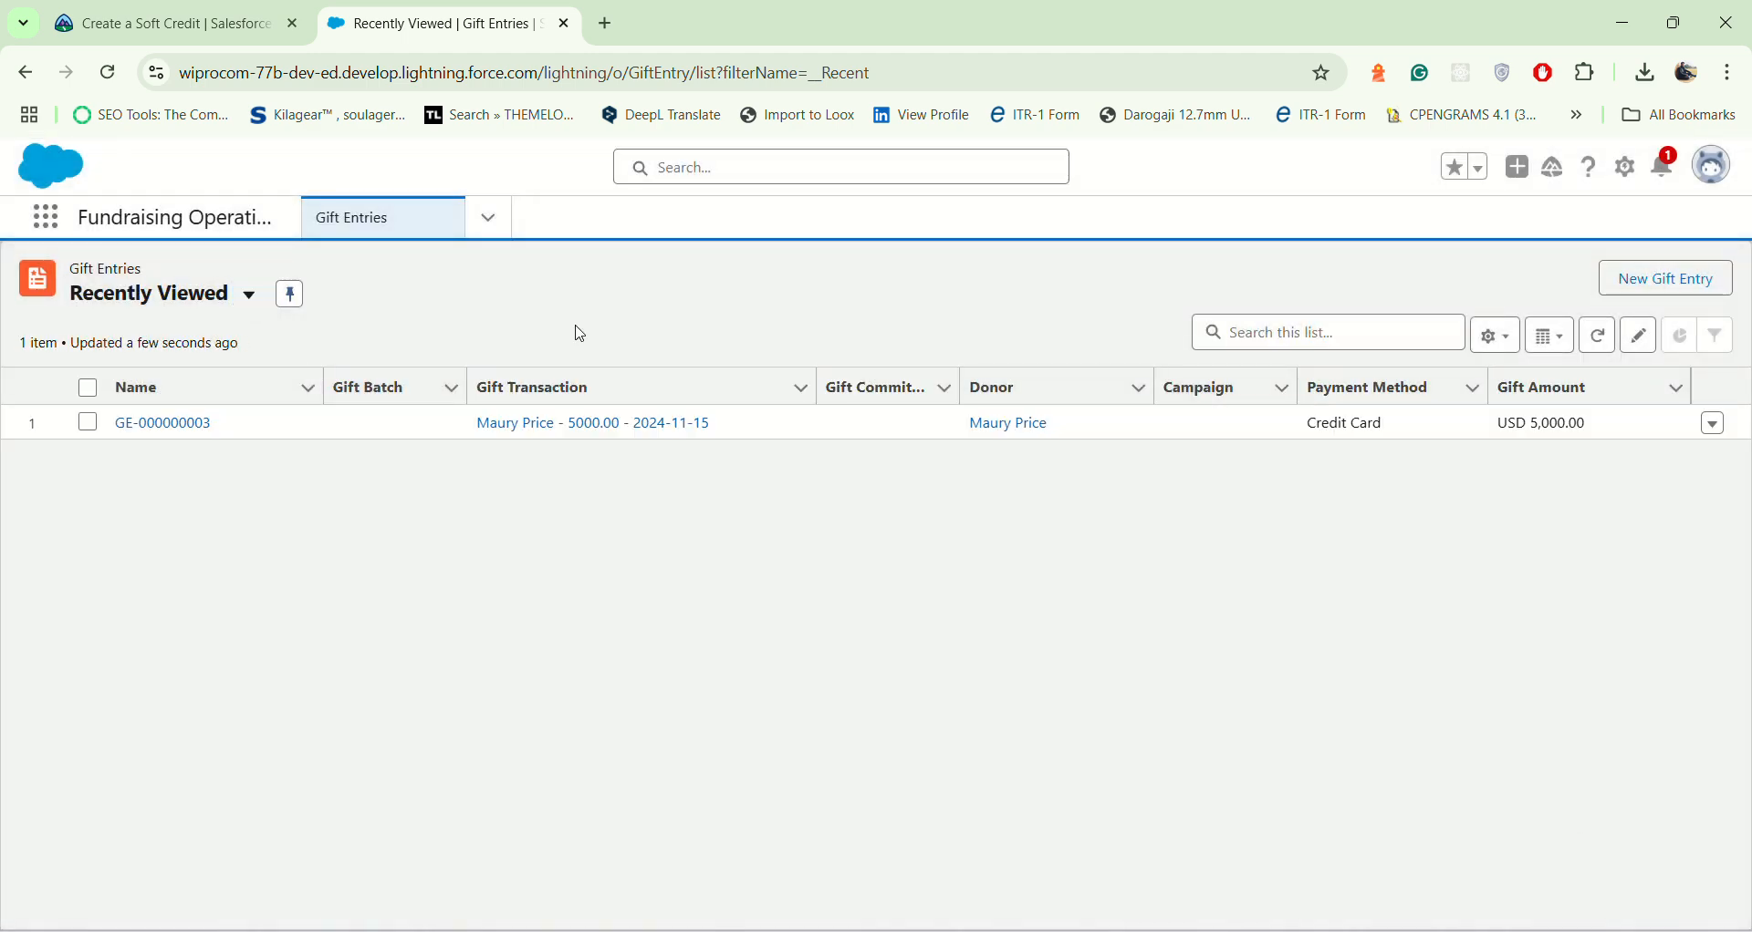
Step: Switch to the Trailhead challenge page and submit the Create a Soft Credit challenge for checking to earn 500 points
left_click(252, 25)
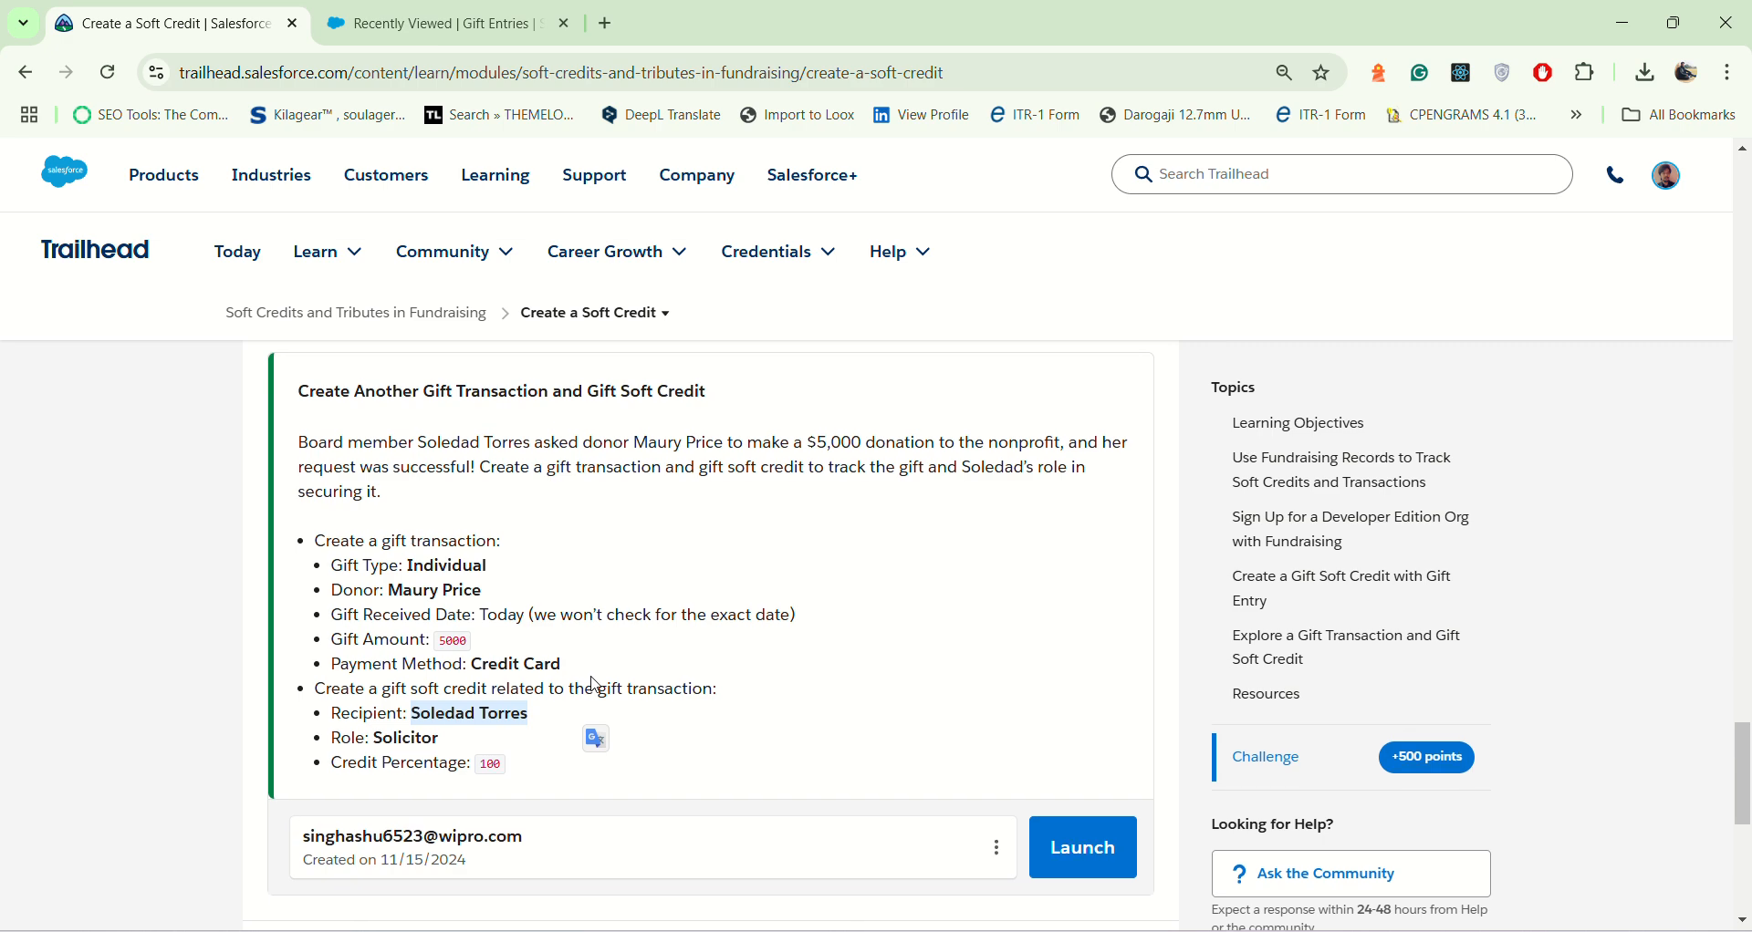
scroll(591, 685, "down", 3)
left_click(535, 693)
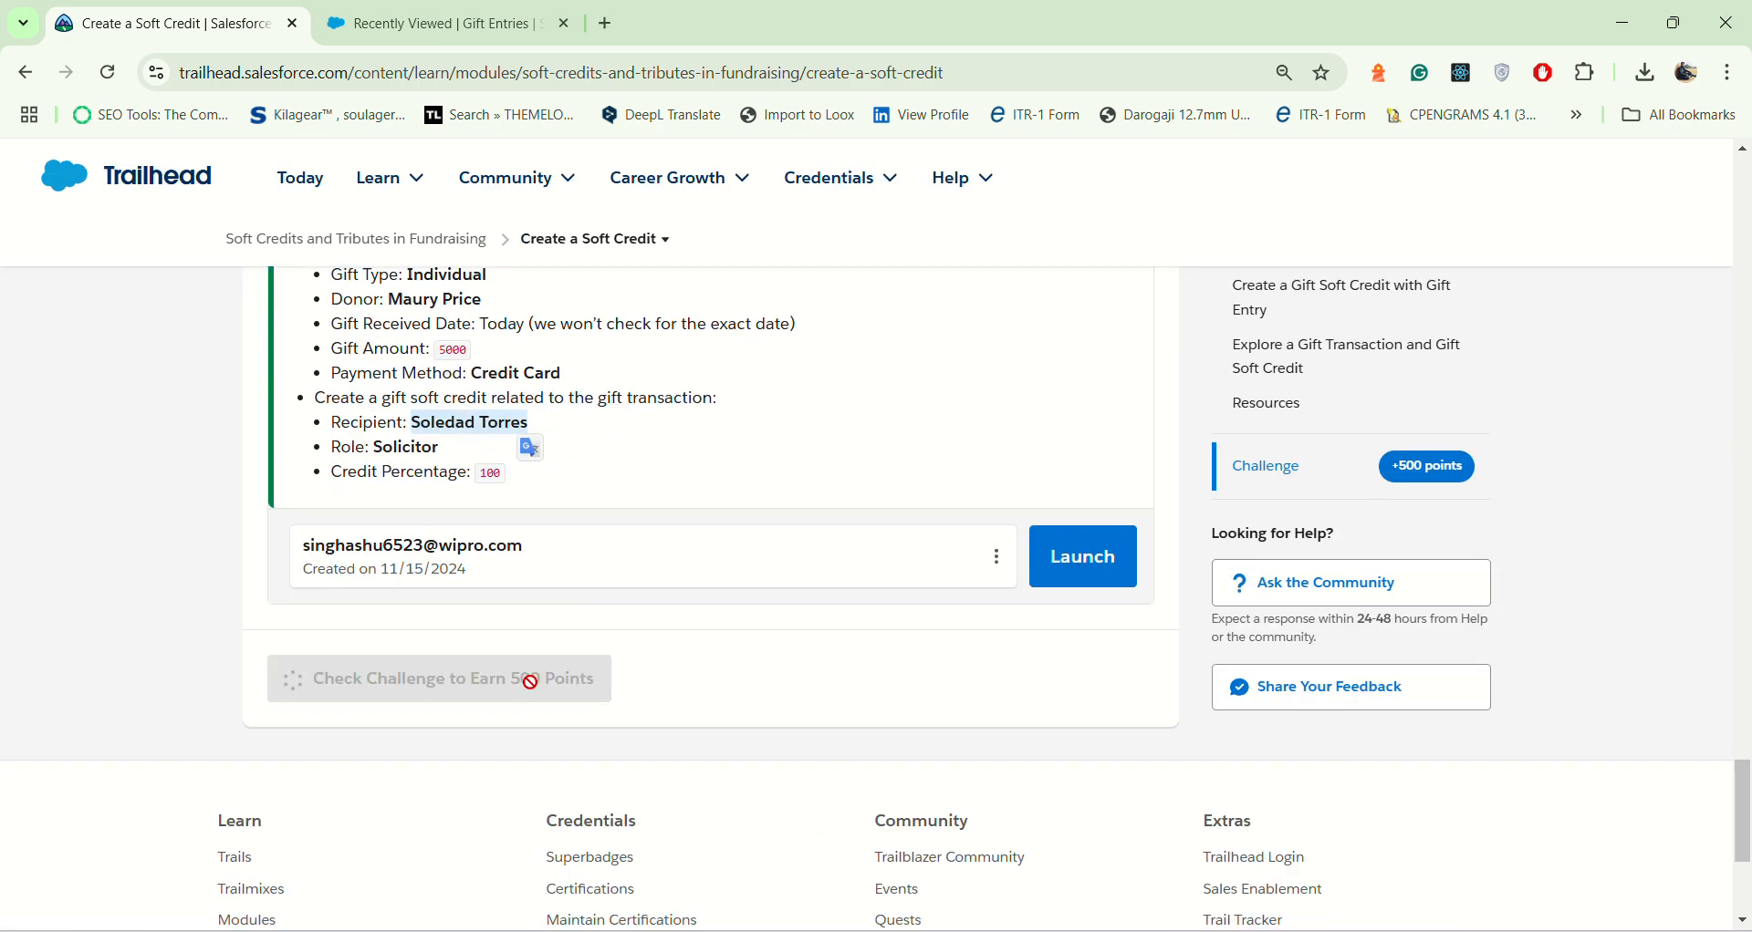